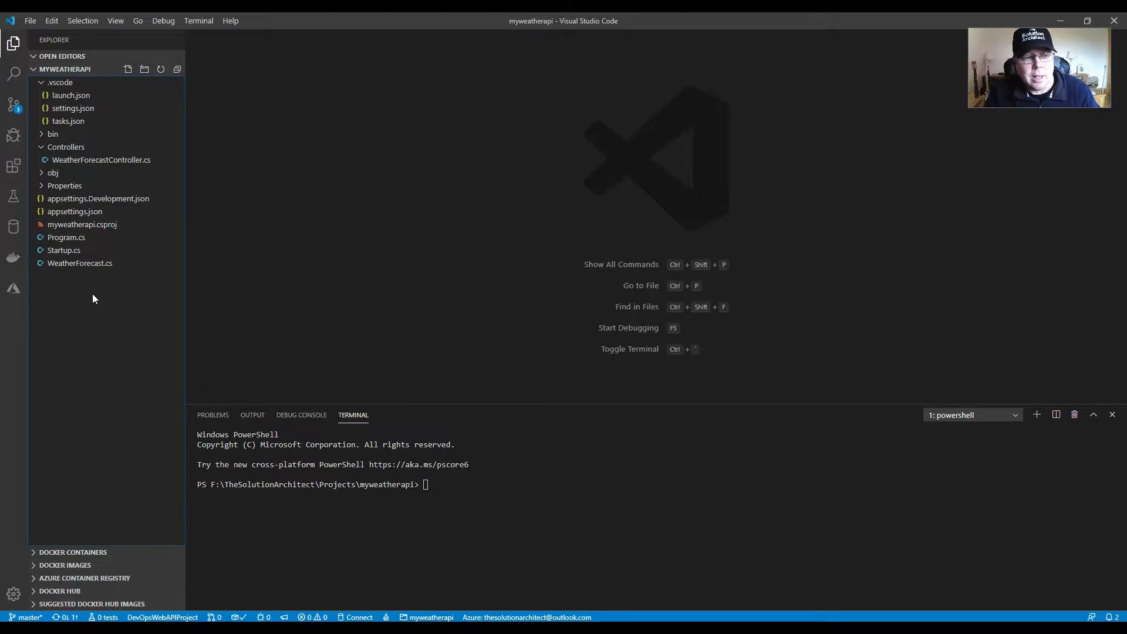
Step: Launch Docker Desktop, start its service, and minimize the service console window
click(985, 629)
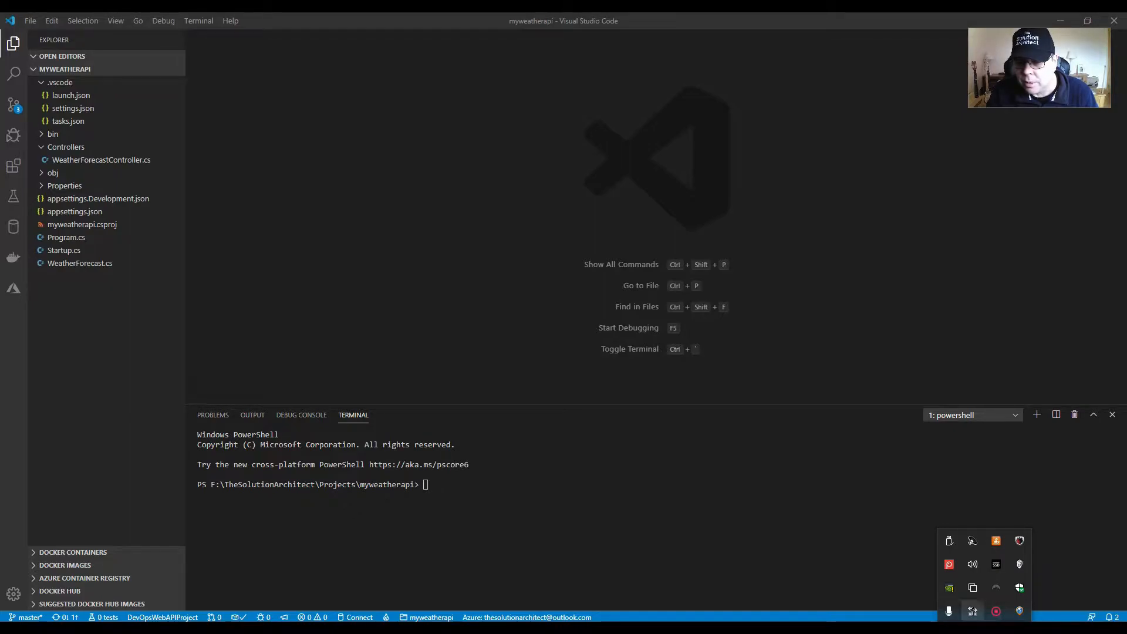
click(986, 628)
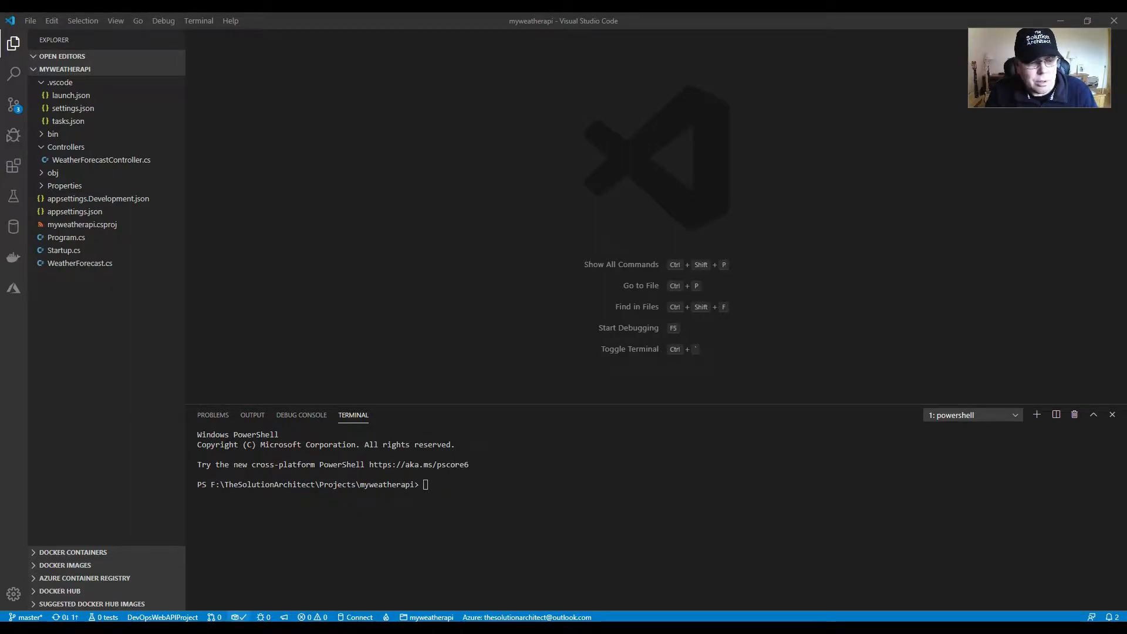
click(176, 628)
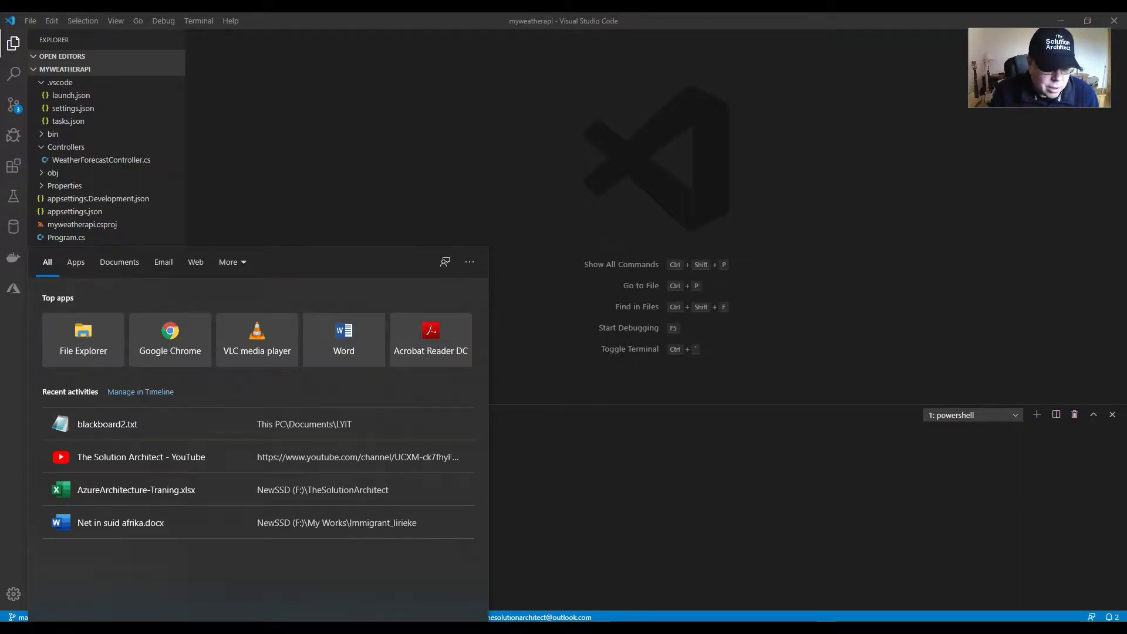
text(docker)
click(137, 310)
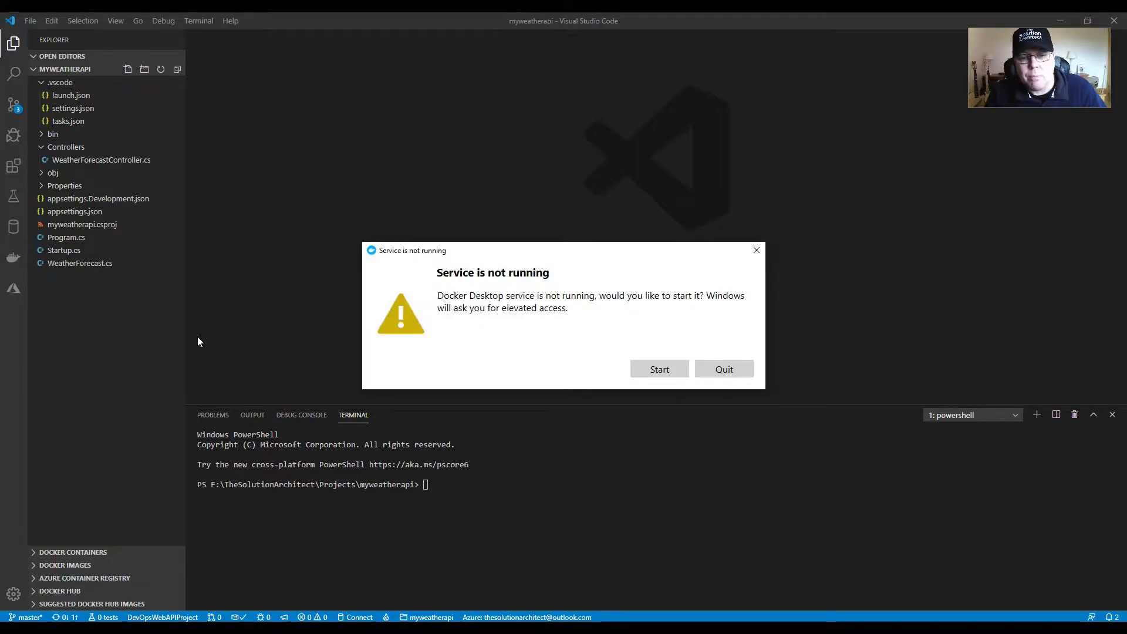
click(662, 370)
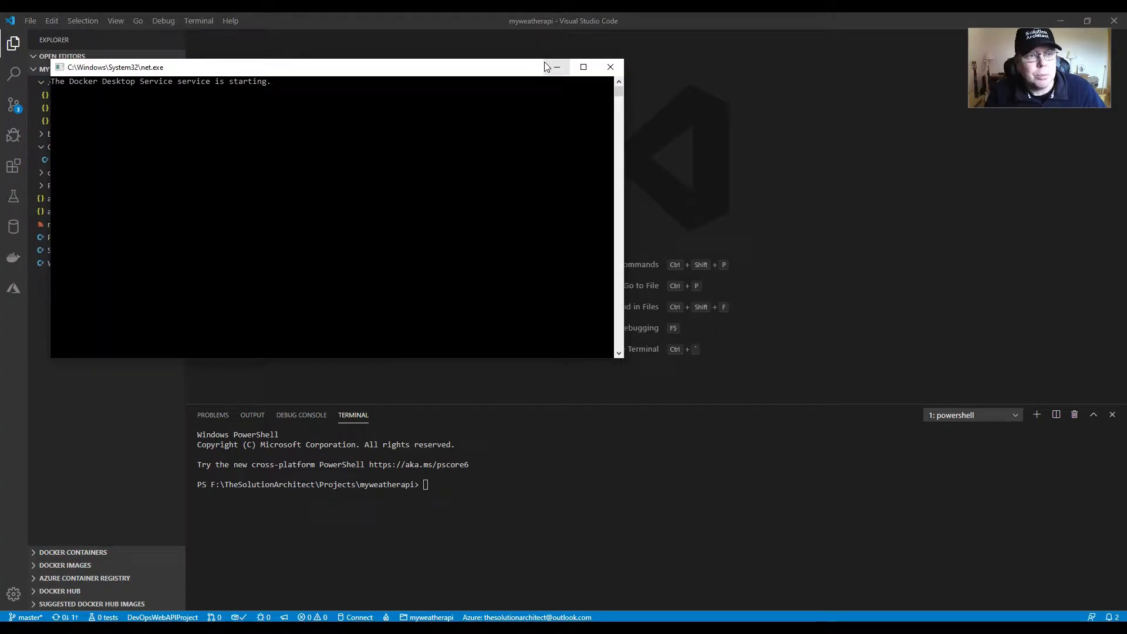
click(557, 70)
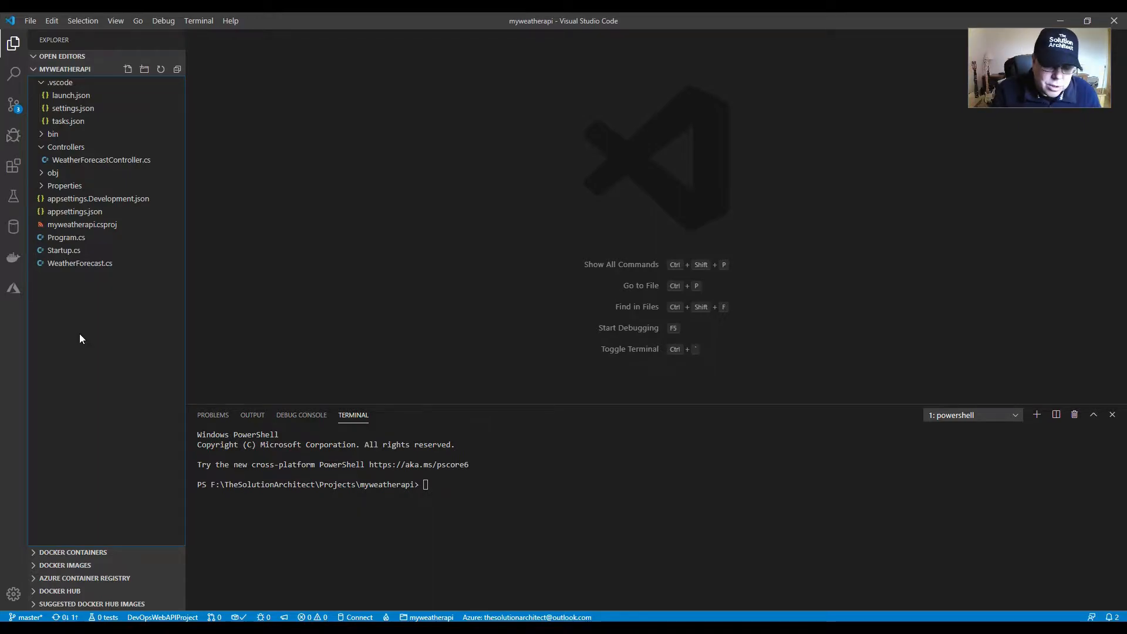
Step: Start adding Docker files to the workspace with ASP.NET Core as the application platform and Linux as the operating system
key(ctrl+shift+p)
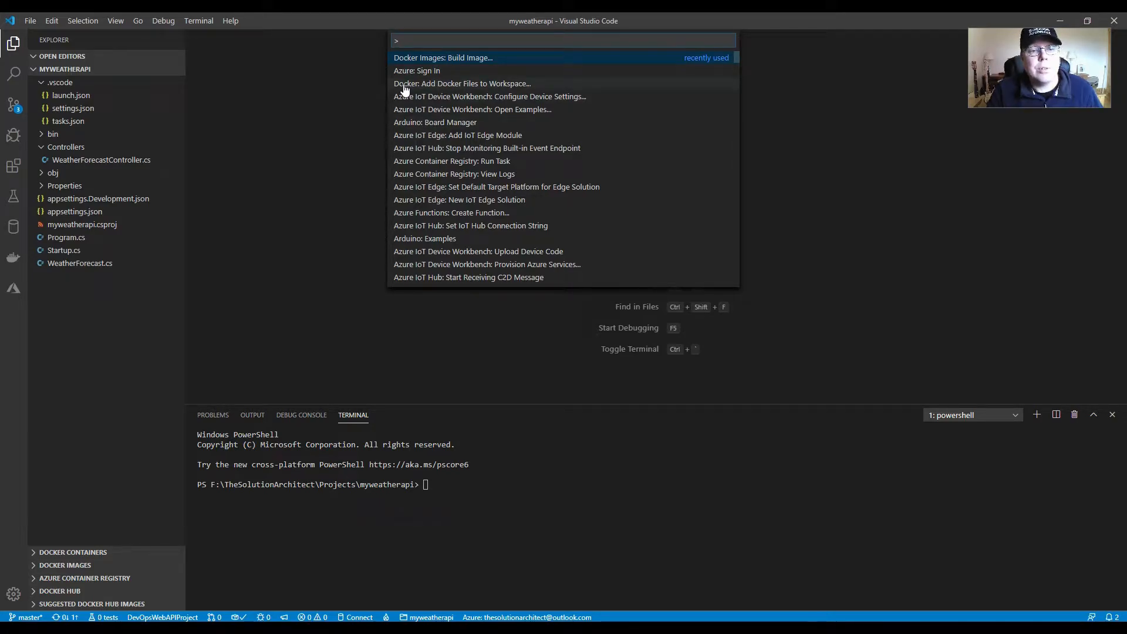
click(502, 85)
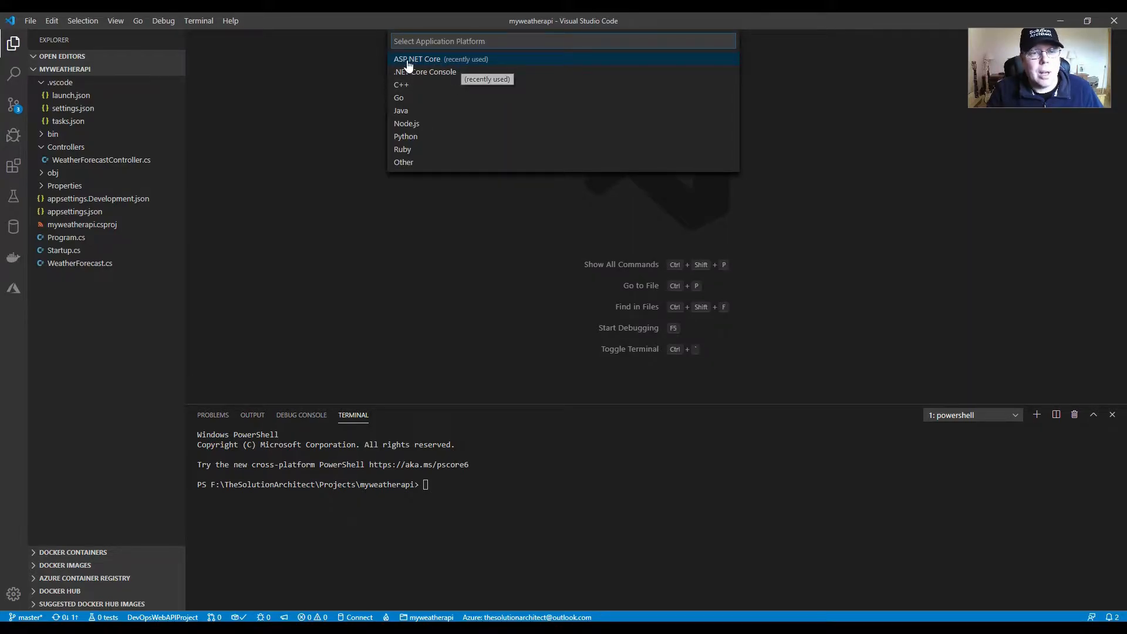
click(445, 59)
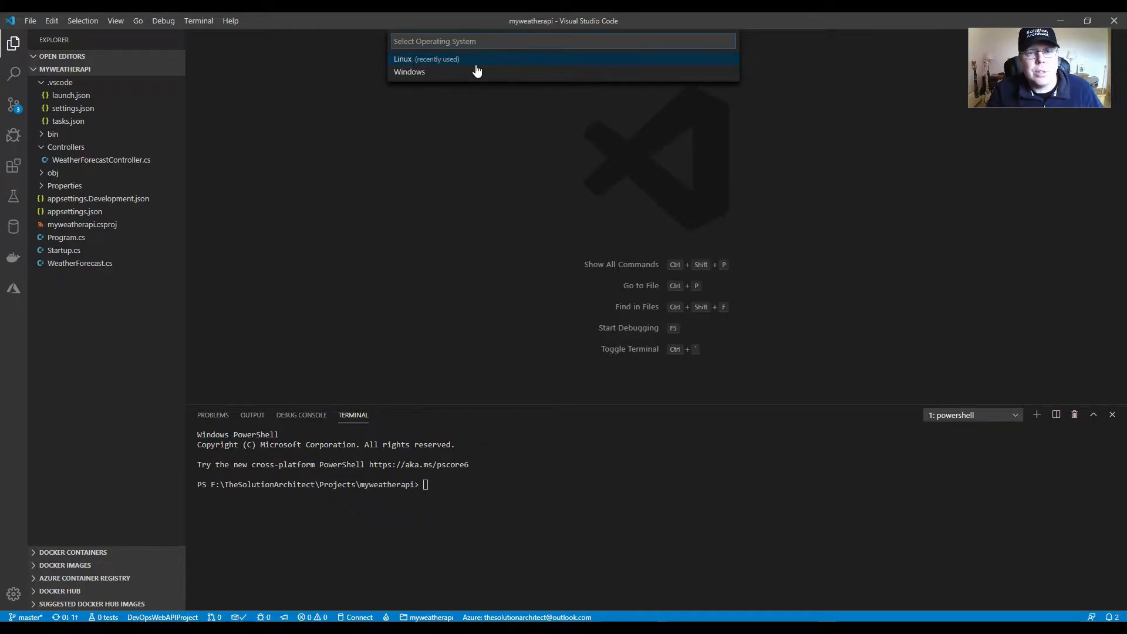
click(425, 61)
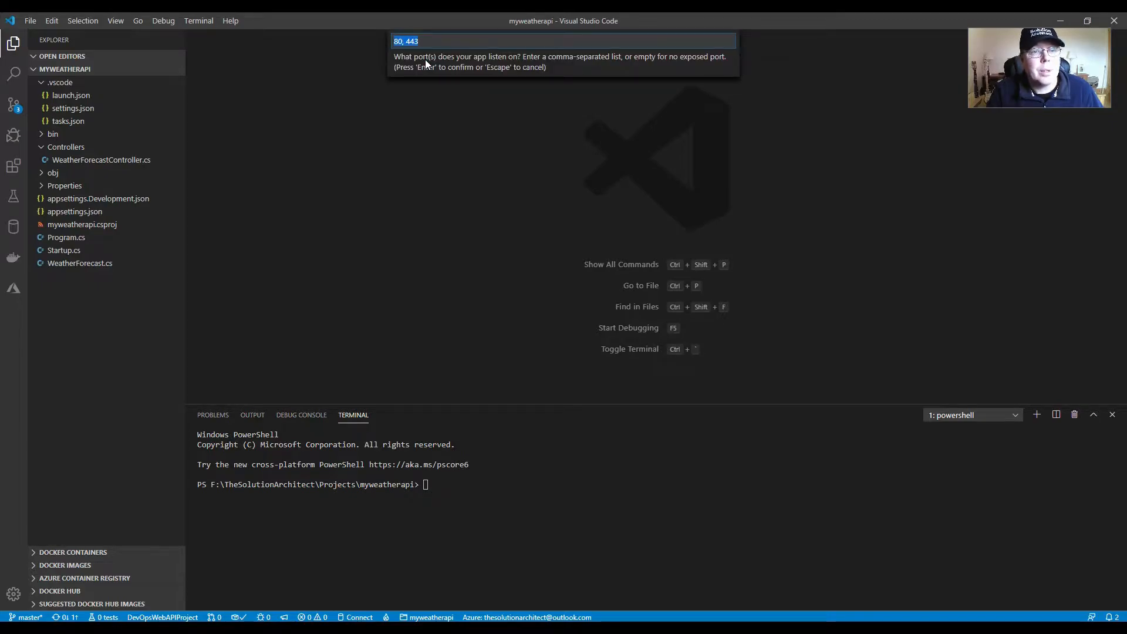
Step: Set the app's listening port to 5000 and overwrite the existing Docker launch configurations and tasks
click(409, 42)
drag(431, 42, 327, 40)
click(408, 41)
drag(410, 42, 357, 42)
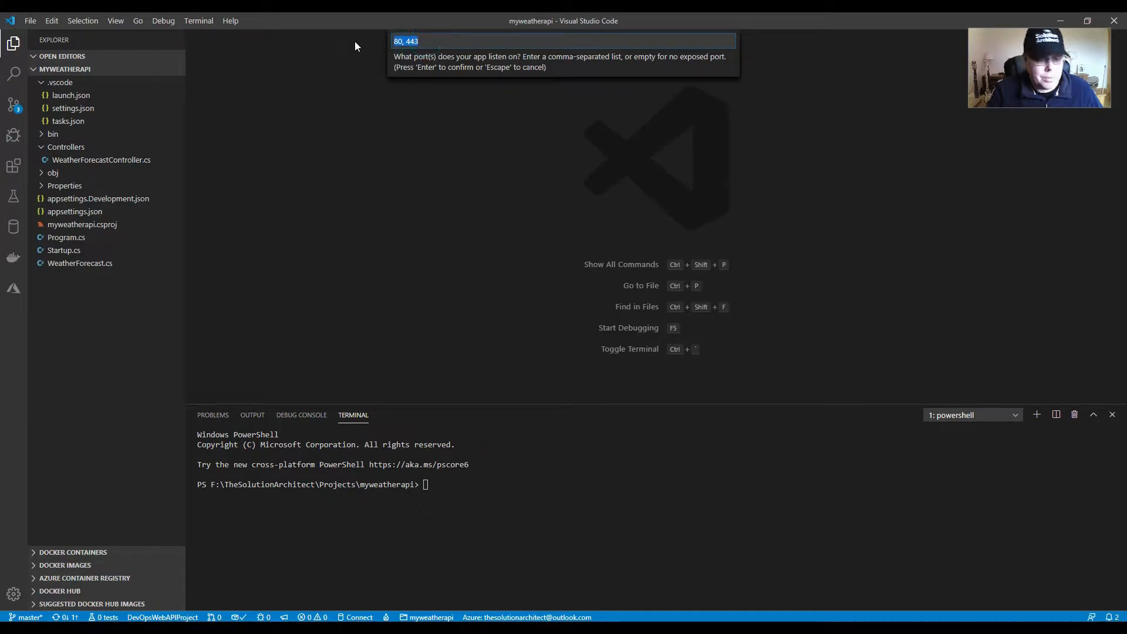
text(5000)
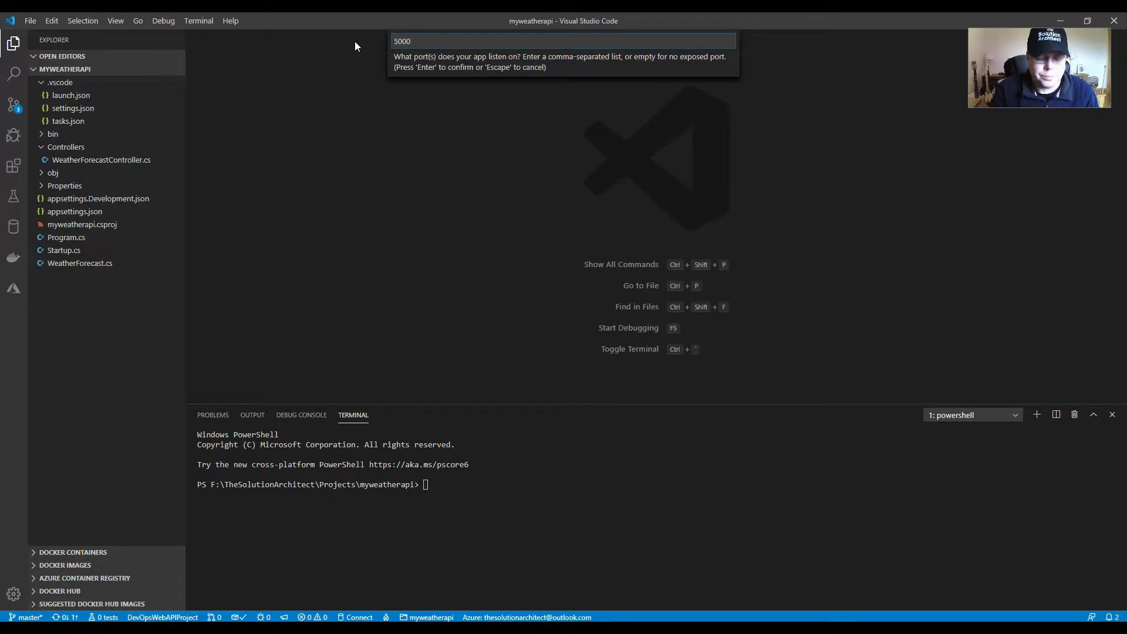
key(Return)
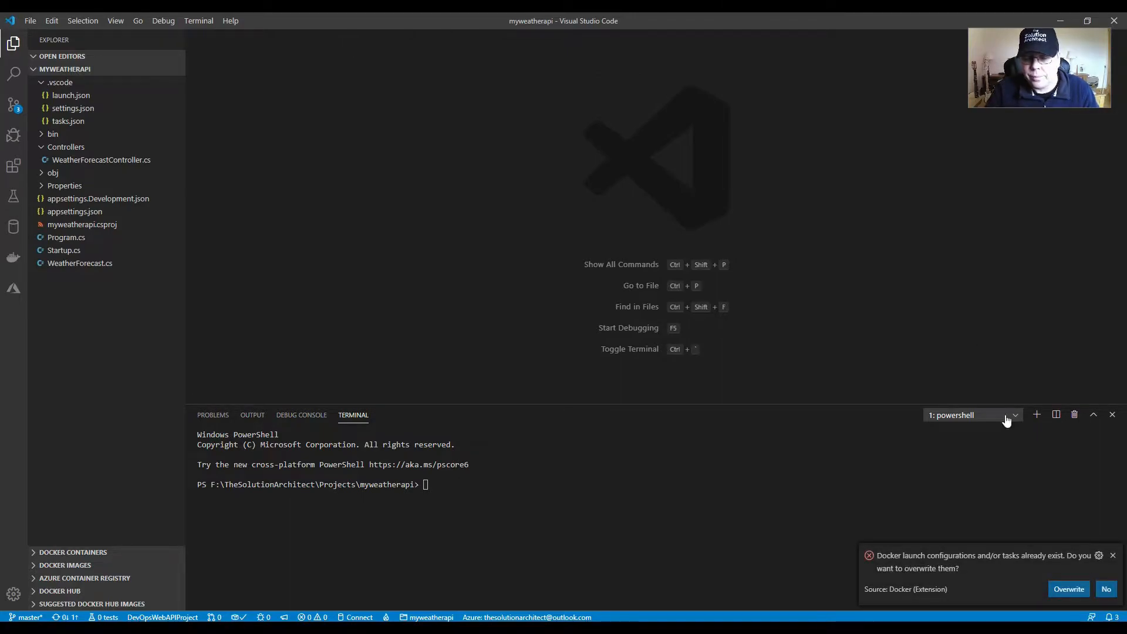
click(1068, 589)
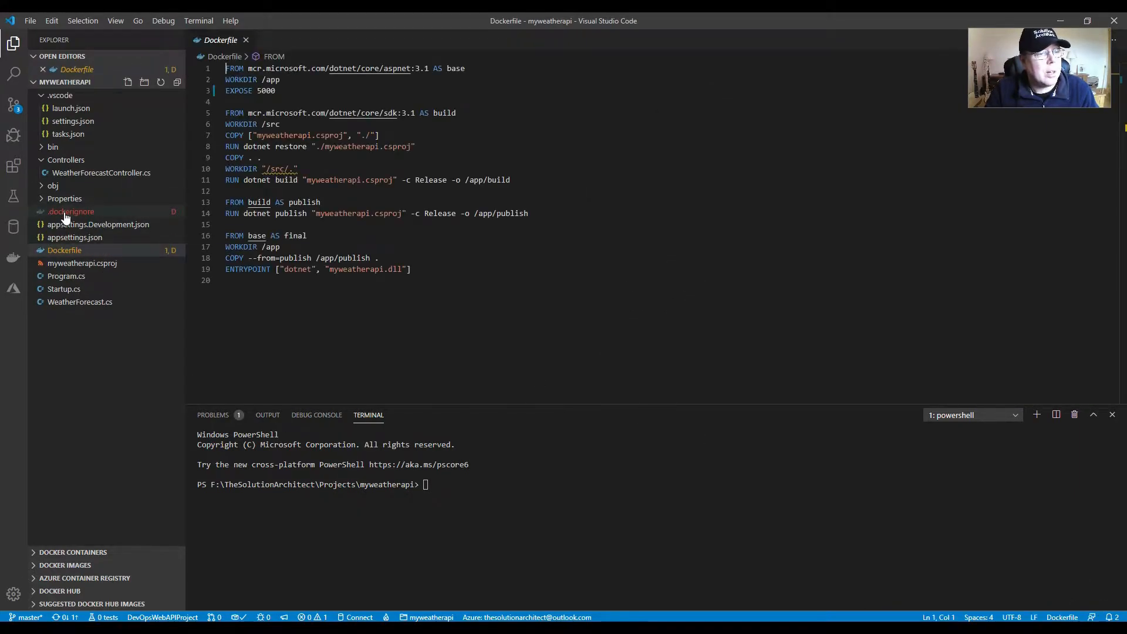
Step: Examine the .dockerignore and Dockerfile, focusing on the aspnet and sdk image tags and the ASPNETCORE_URLS environment line
click(66, 212)
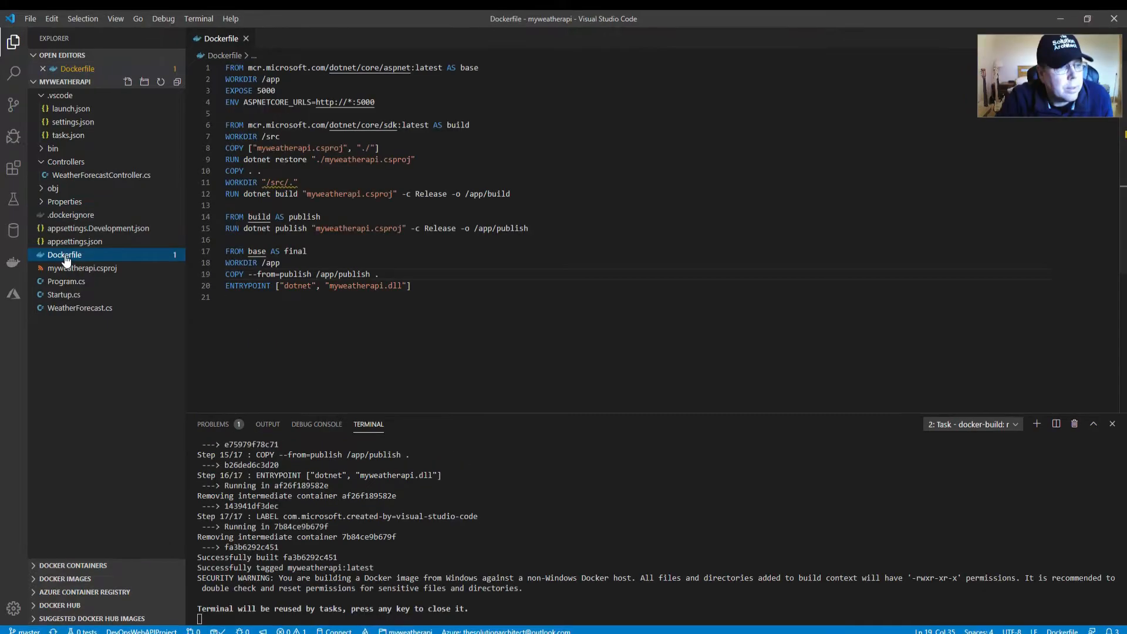
click(64, 255)
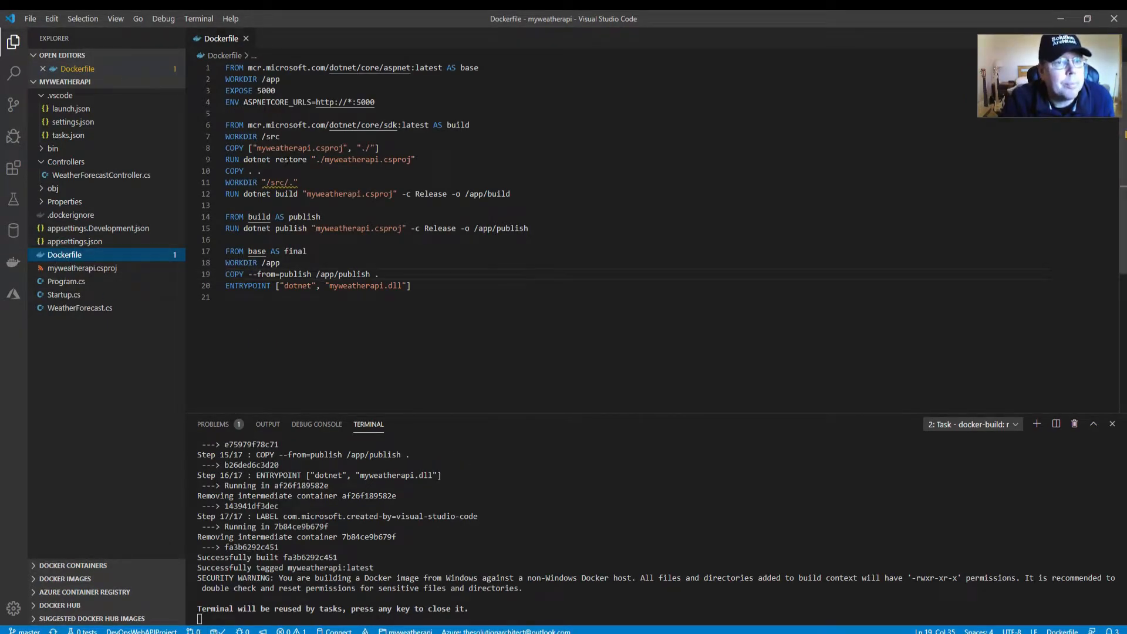
click(444, 67)
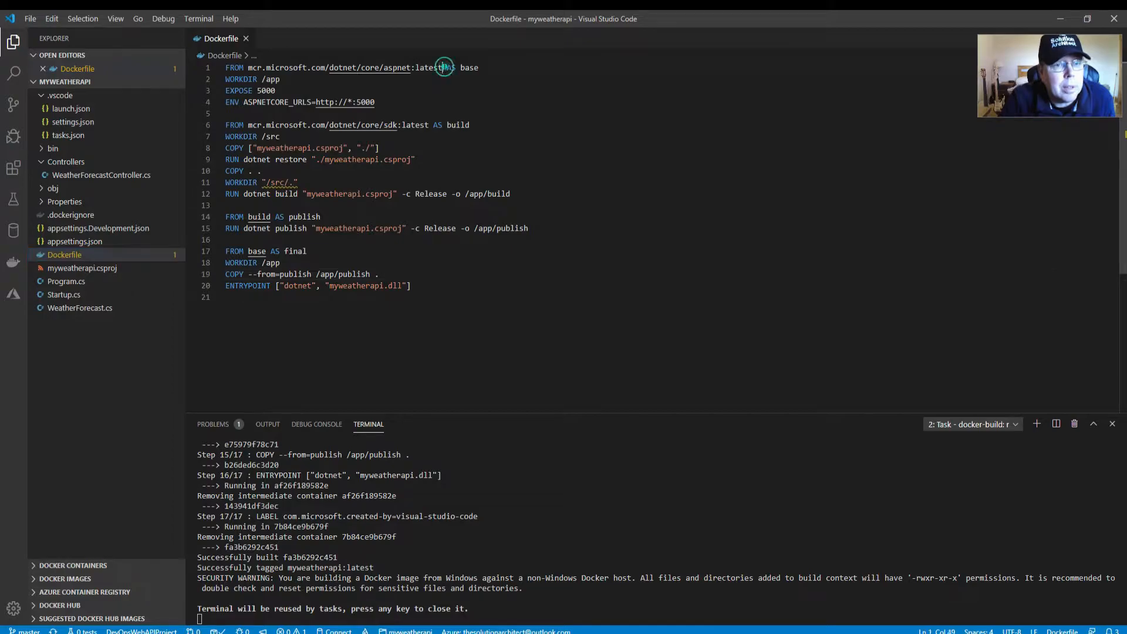
drag(444, 67, 415, 67)
drag(429, 126, 401, 126)
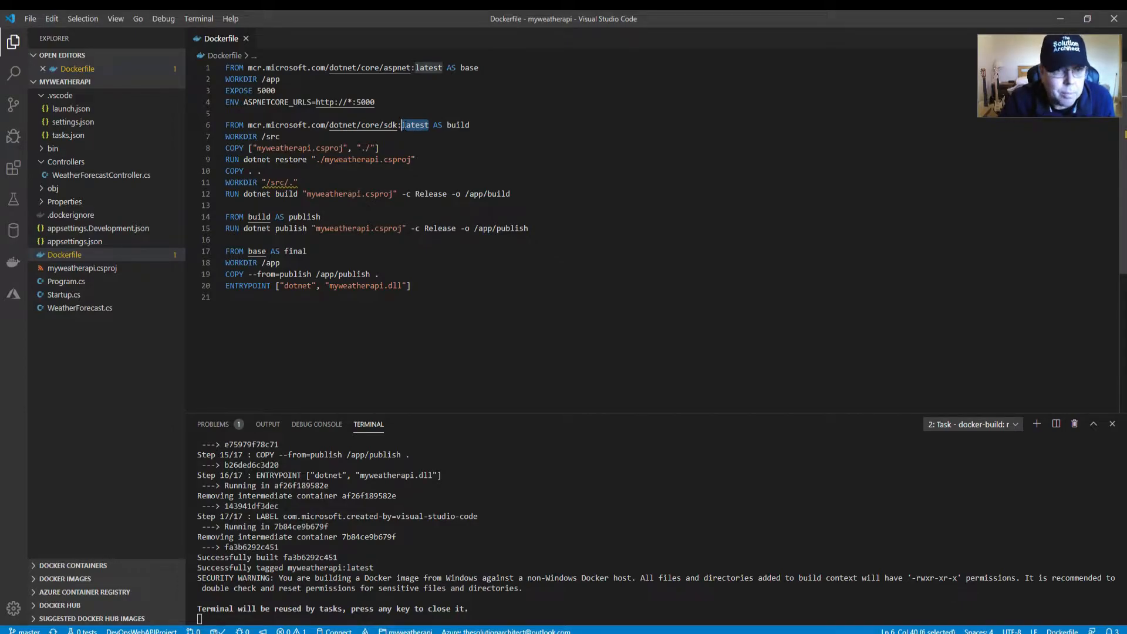
double_click(412, 125)
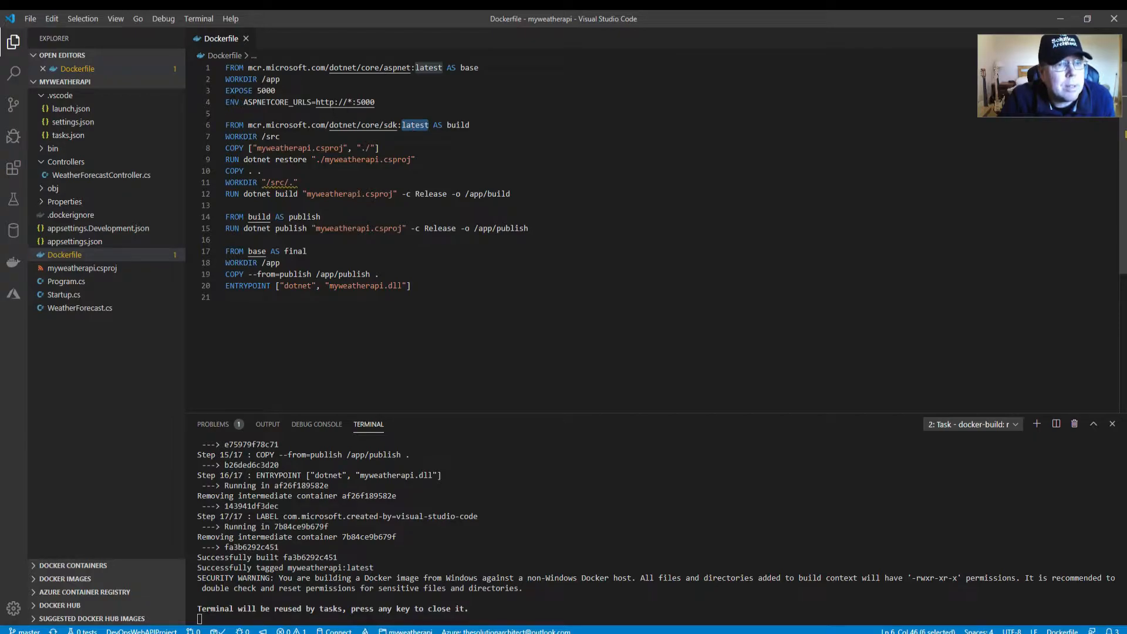
mouse_move(225, 103)
mouse_down()
mouse_move(378, 102)
mouse_move(225, 101)
mouse_up()
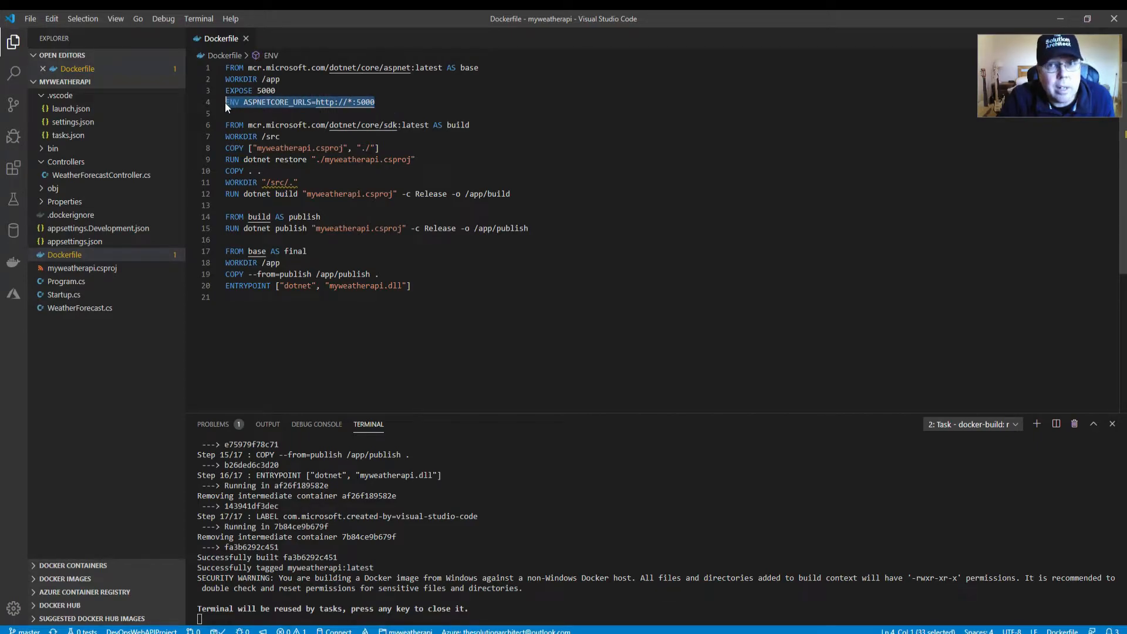
click(228, 103)
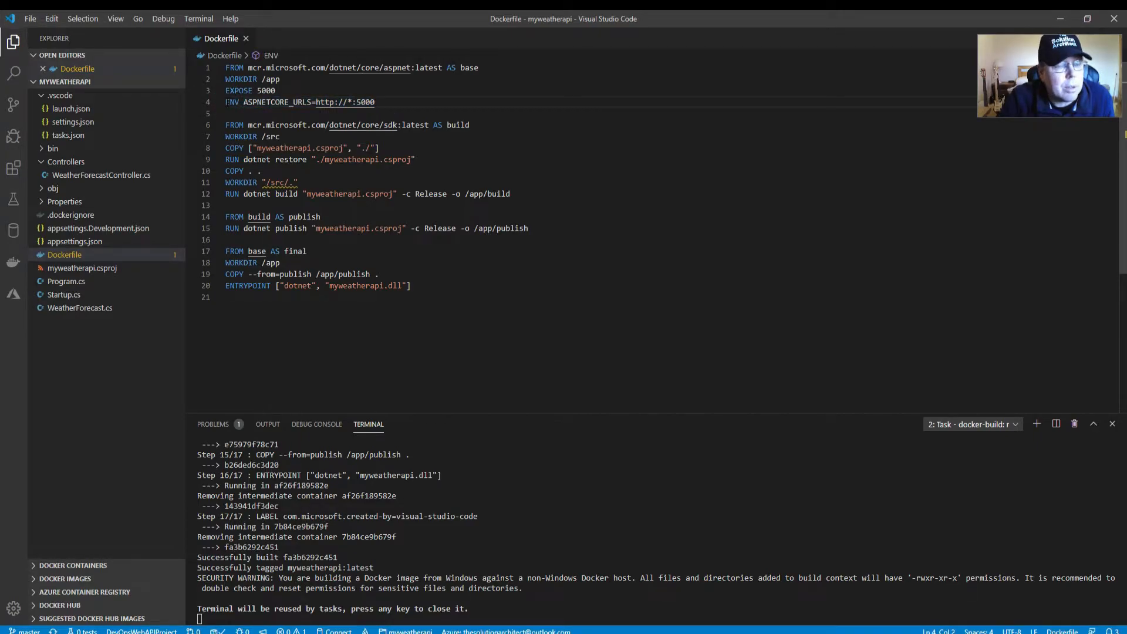
double_click(229, 102)
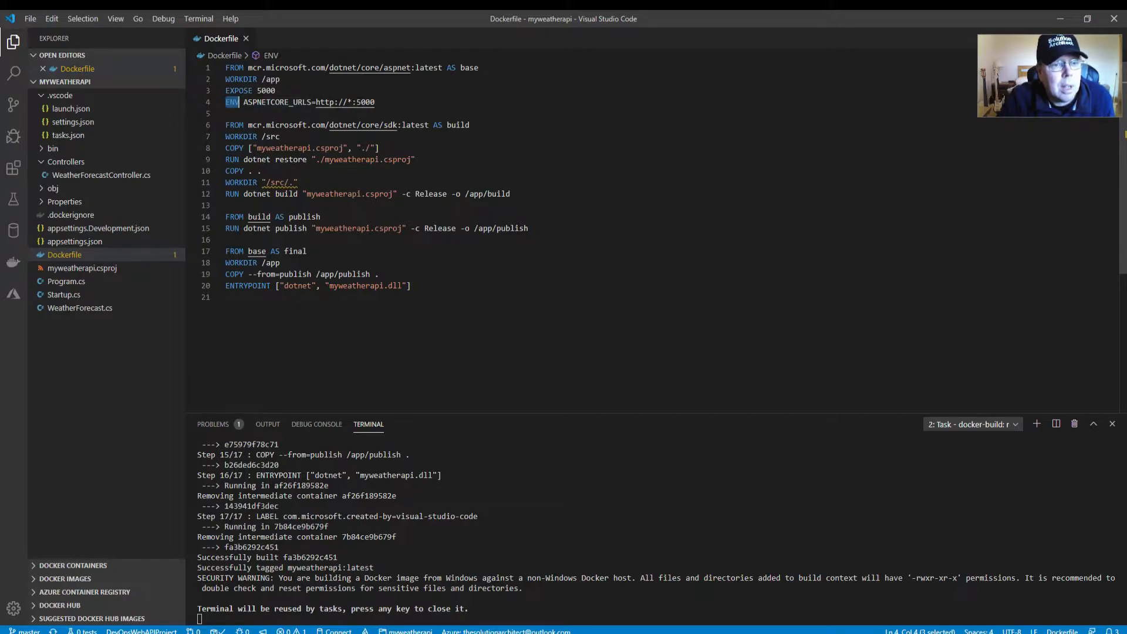
drag(382, 102, 217, 101)
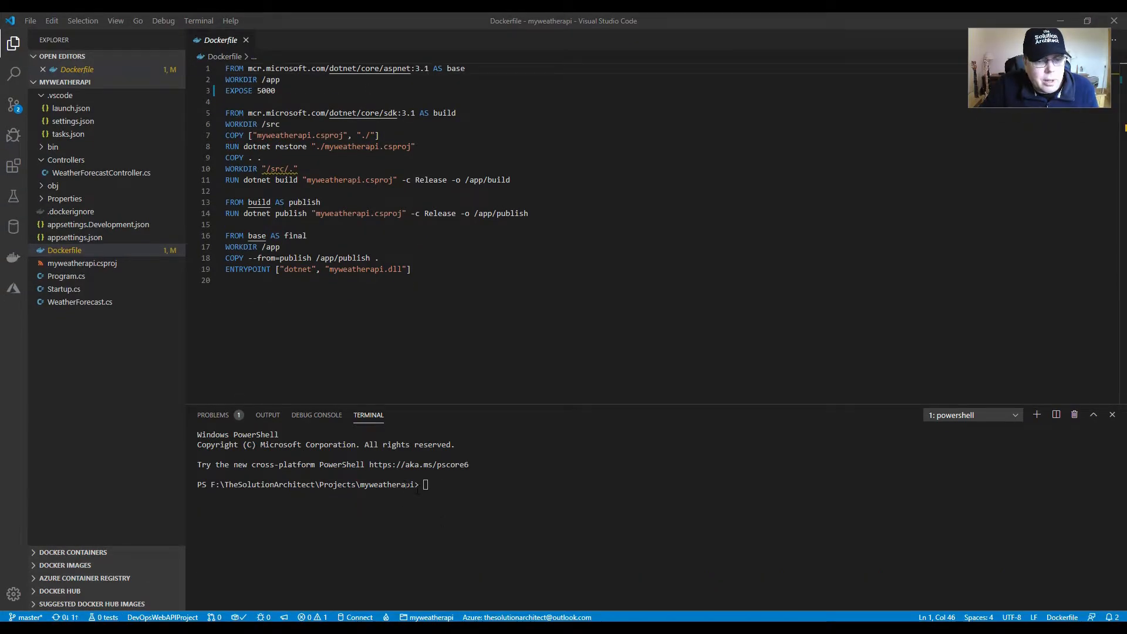
Step: Build the Docker image from the Dockerfile and check the security warning in the build output
click(439, 485)
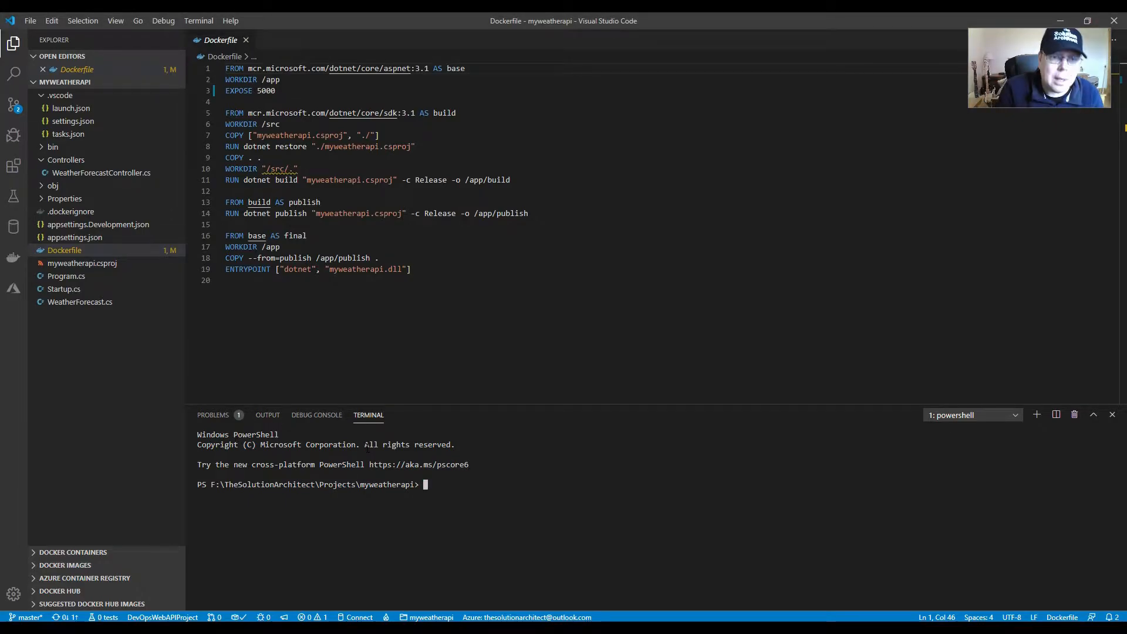
key(ctrl+shift+p)
click(476, 72)
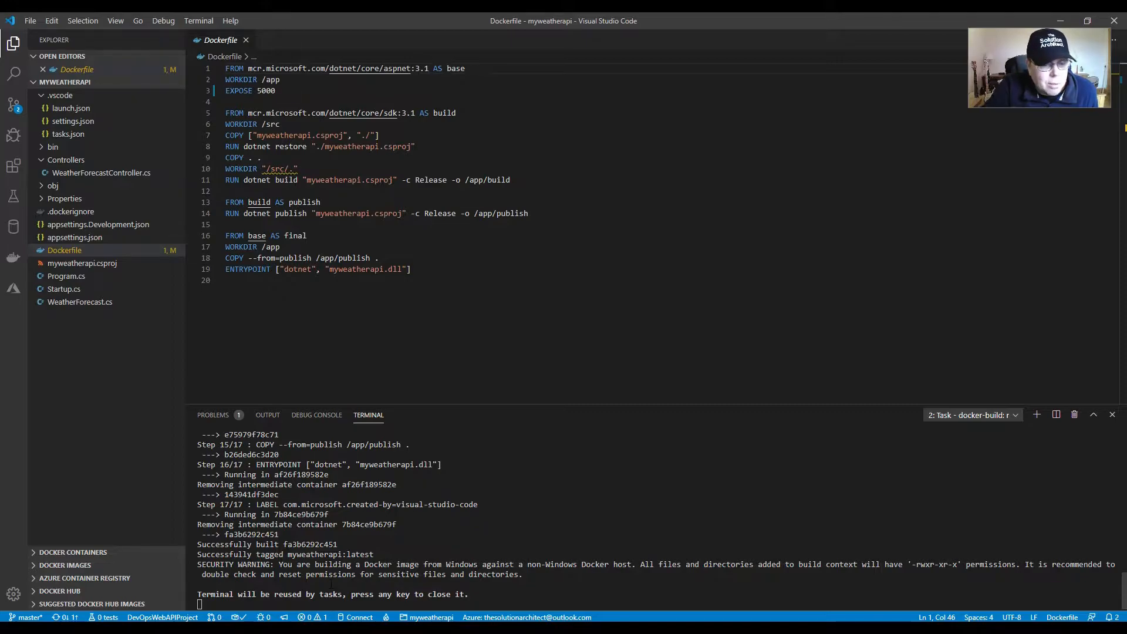
drag(202, 574, 465, 574)
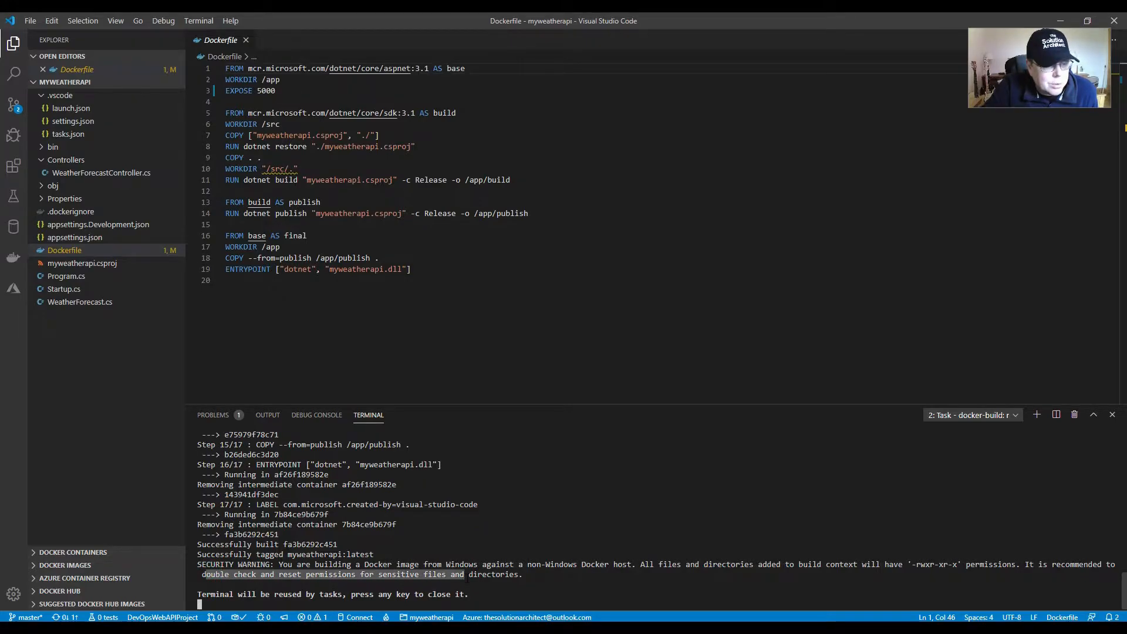
click(470, 575)
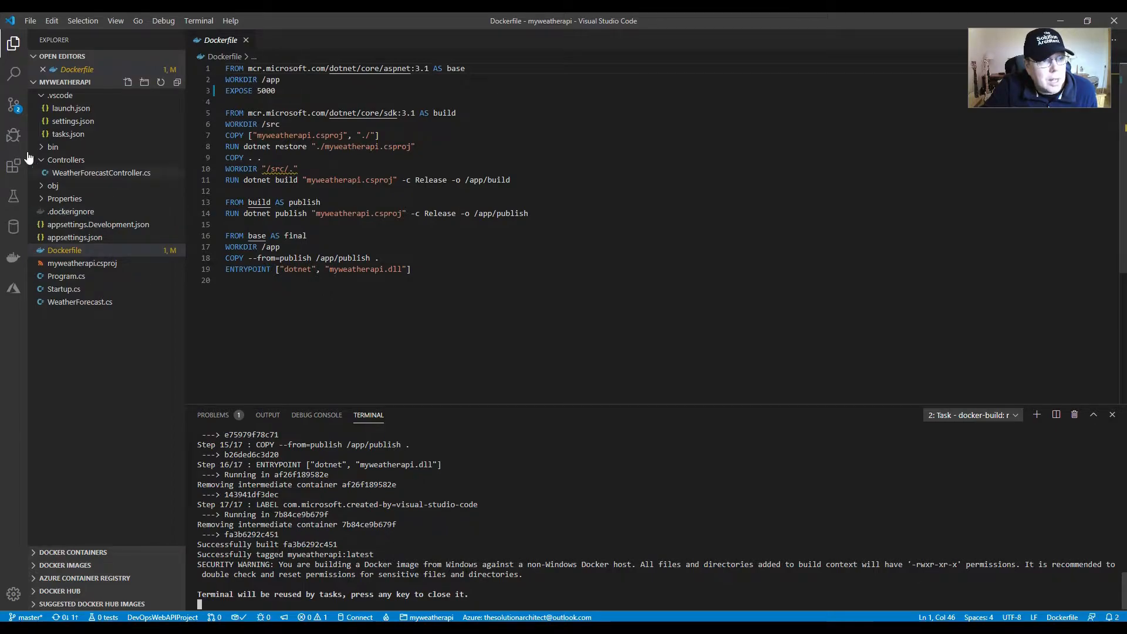
Step: Commit all pending changes with the message "new docker files" and push them to the remote repository
click(14, 104)
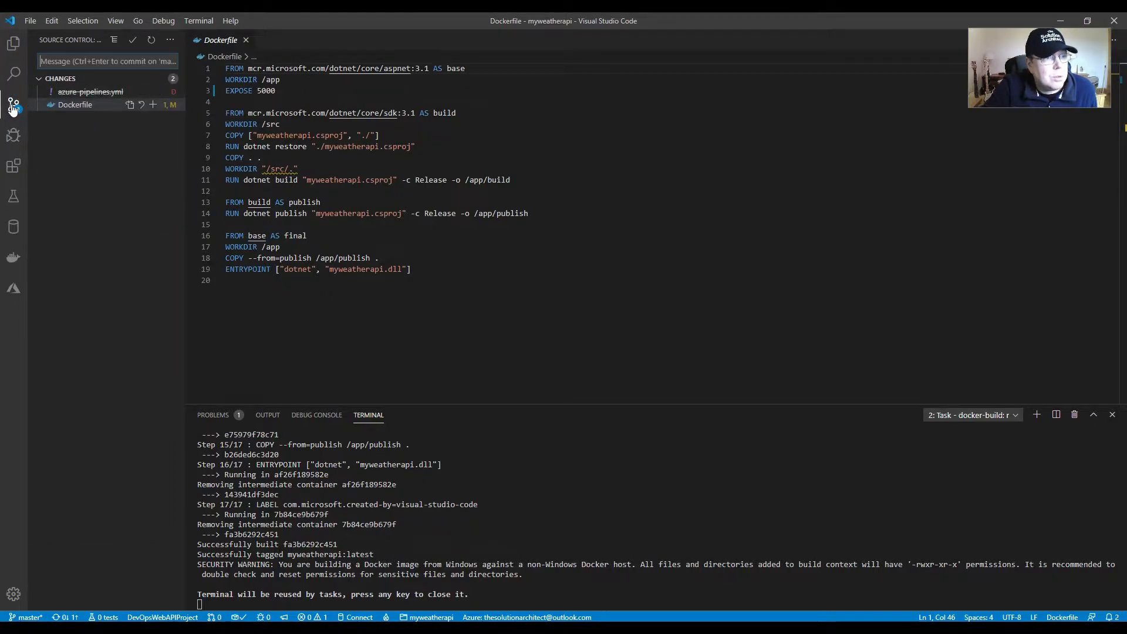
click(90, 61)
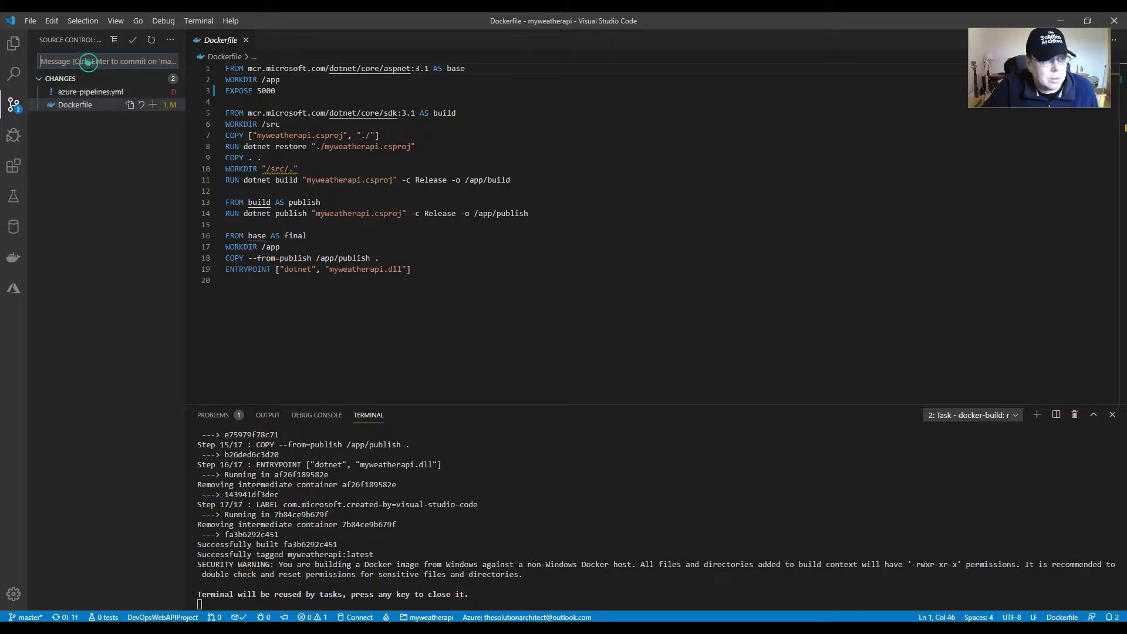
text(new docker files)
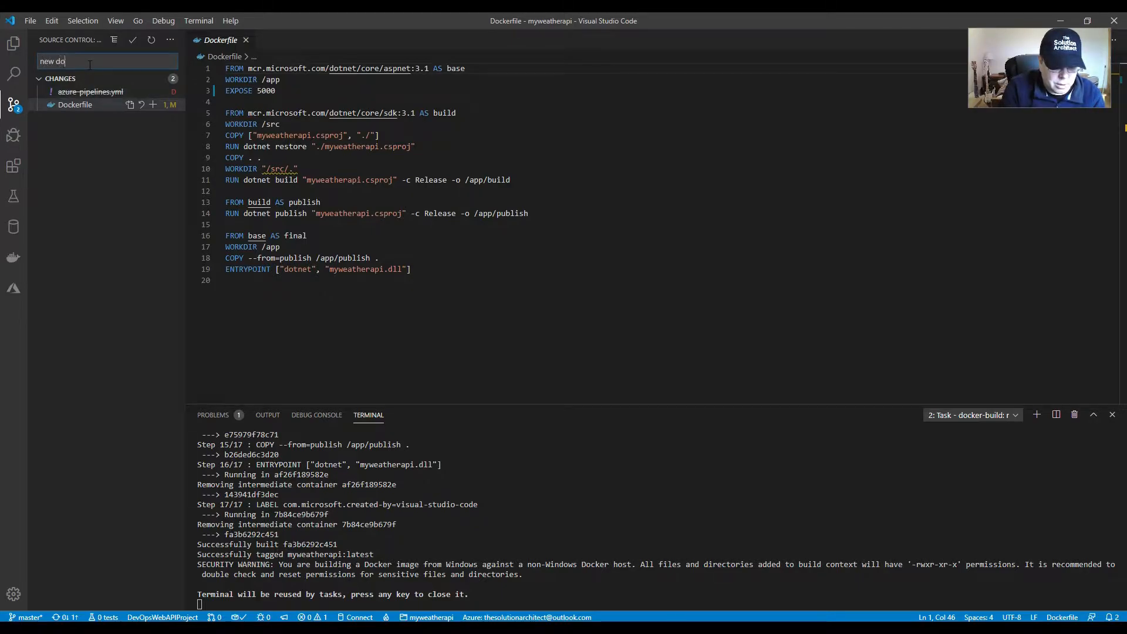
click(132, 40)
click(171, 40)
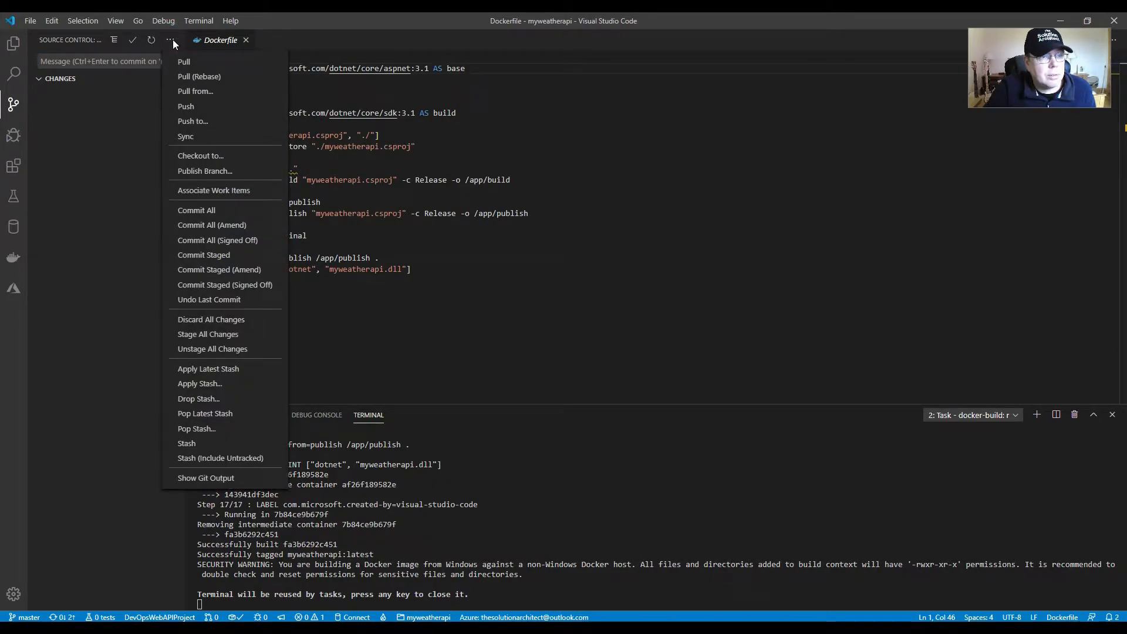
click(204, 108)
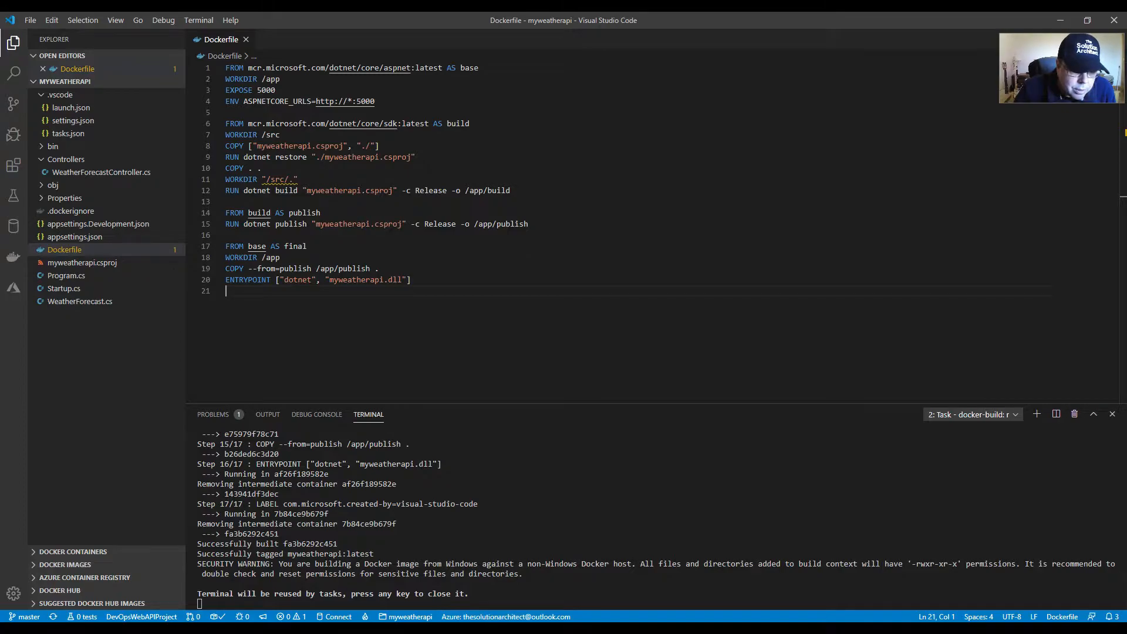
Step: Switch to Azure DevOps in the browser and inspect the ASPNETCORE_URLS line of the Dockerfile in the DevOpsWebAPIProject repository
click(446, 628)
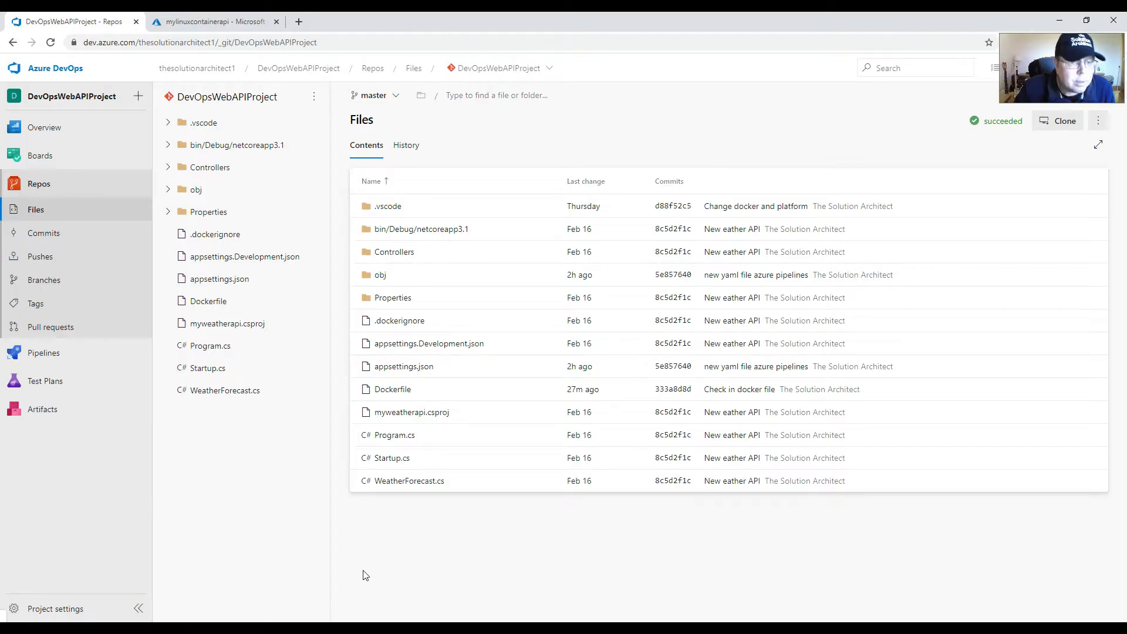
click(30, 196)
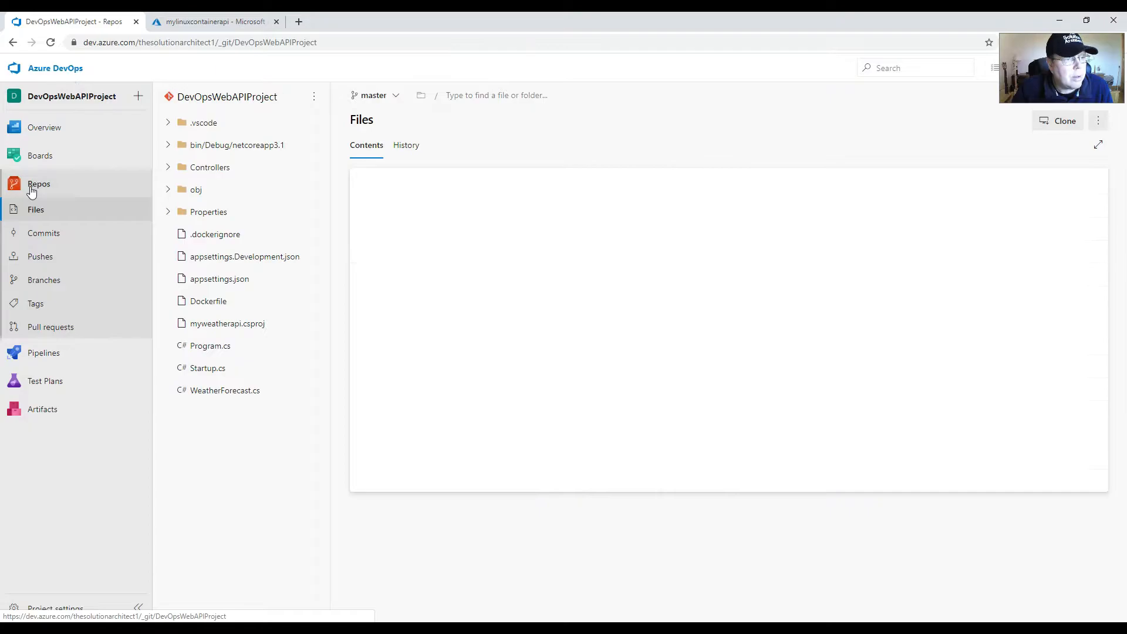
click(211, 306)
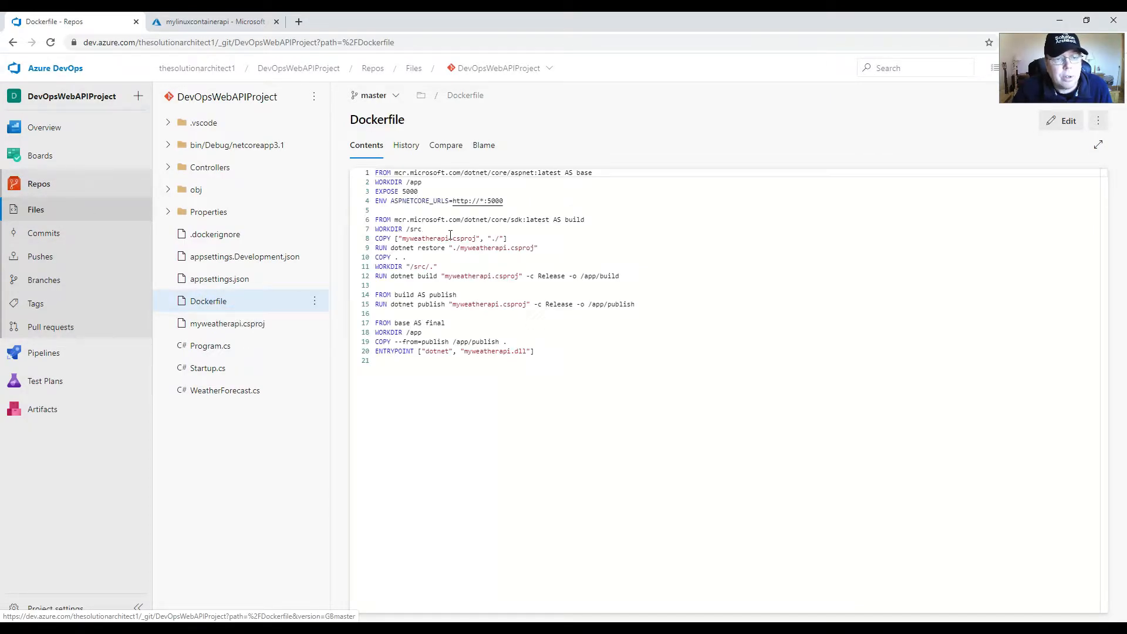
drag(516, 201, 379, 204)
click(398, 204)
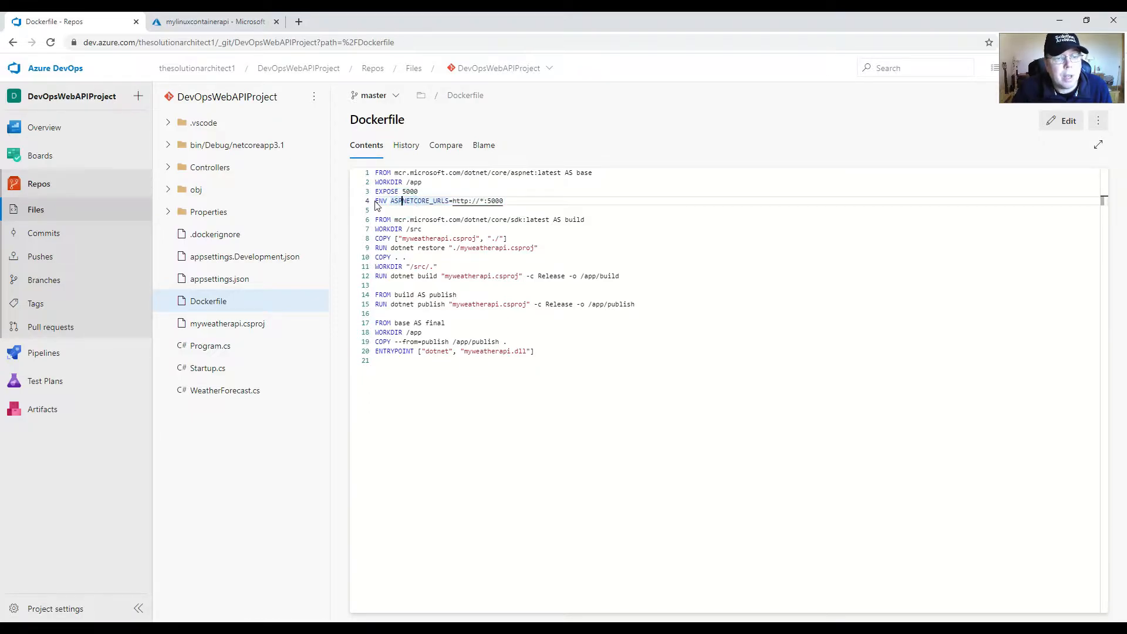
drag(378, 201, 505, 201)
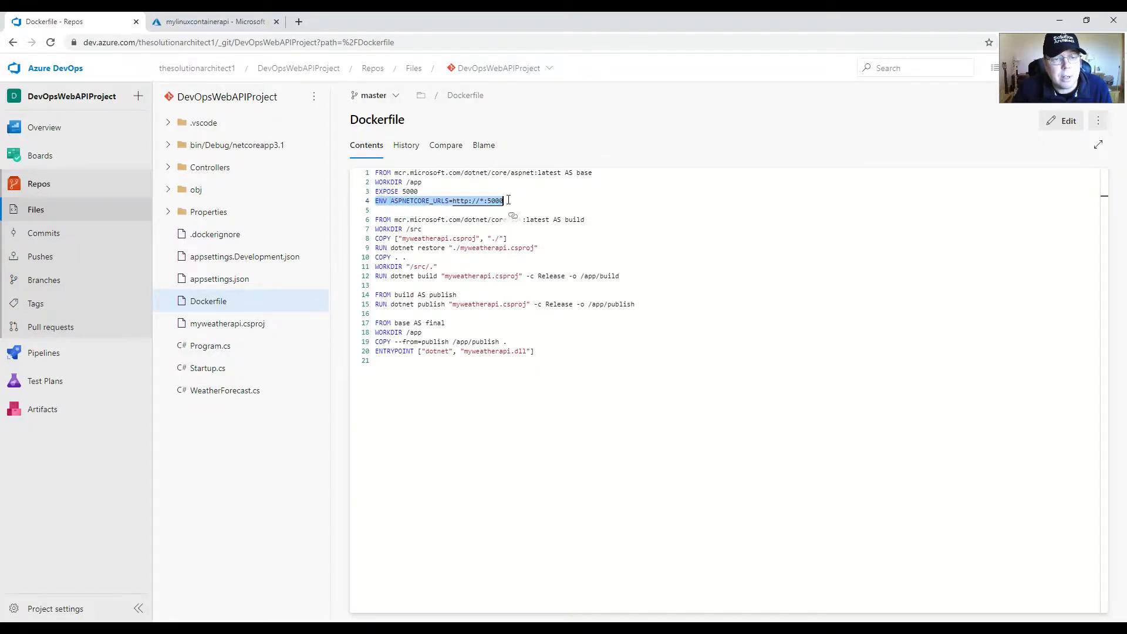
click(512, 202)
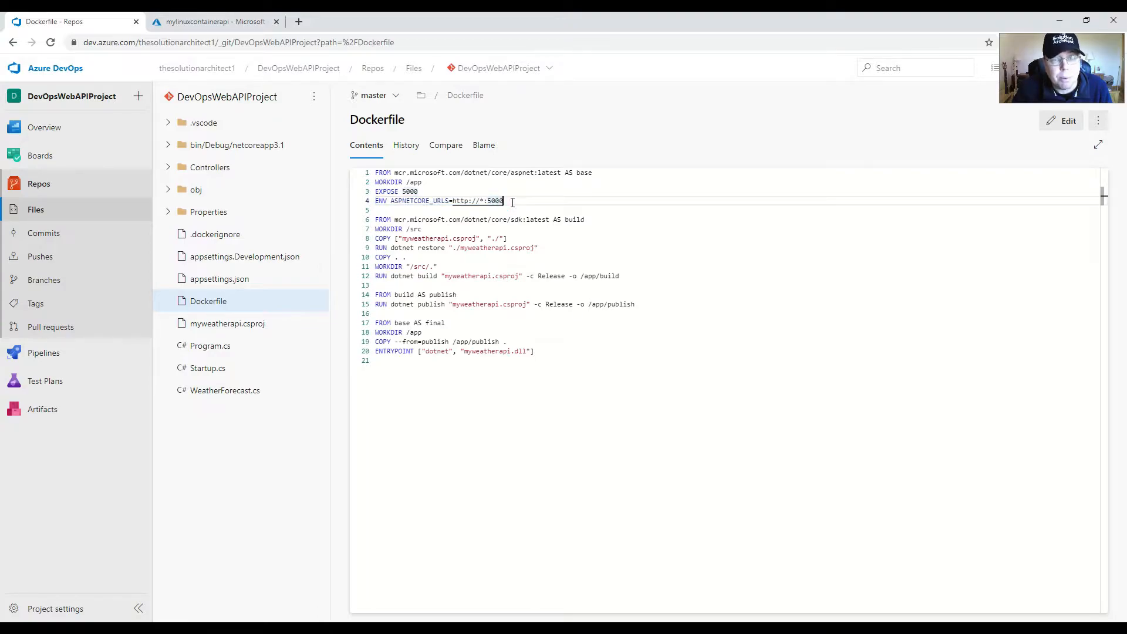
drag(513, 202, 376, 201)
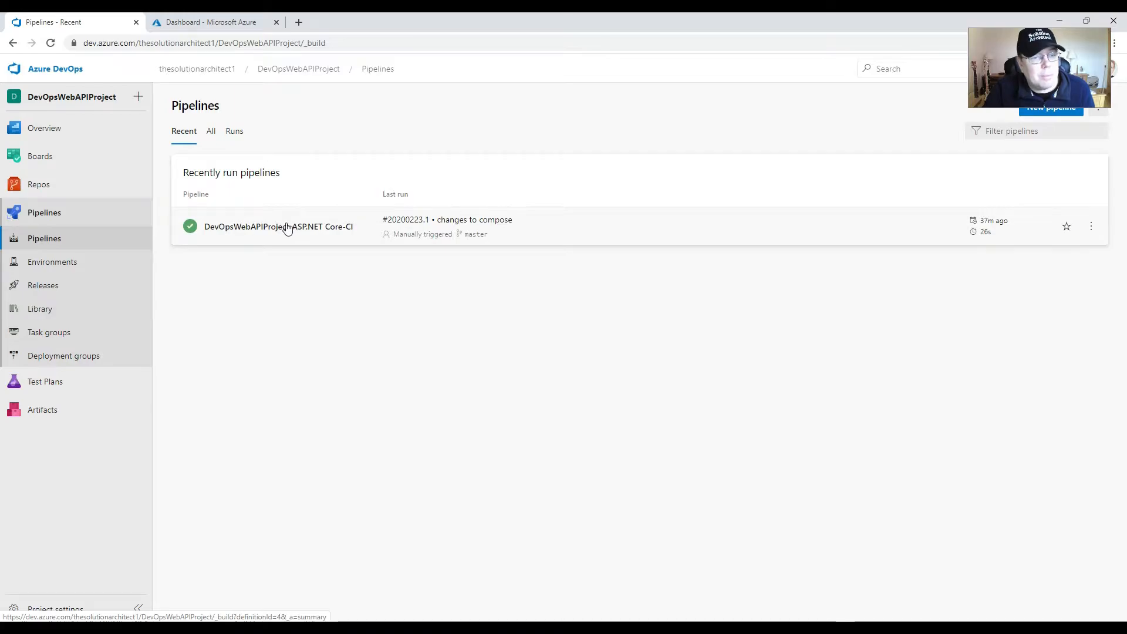
click(271, 228)
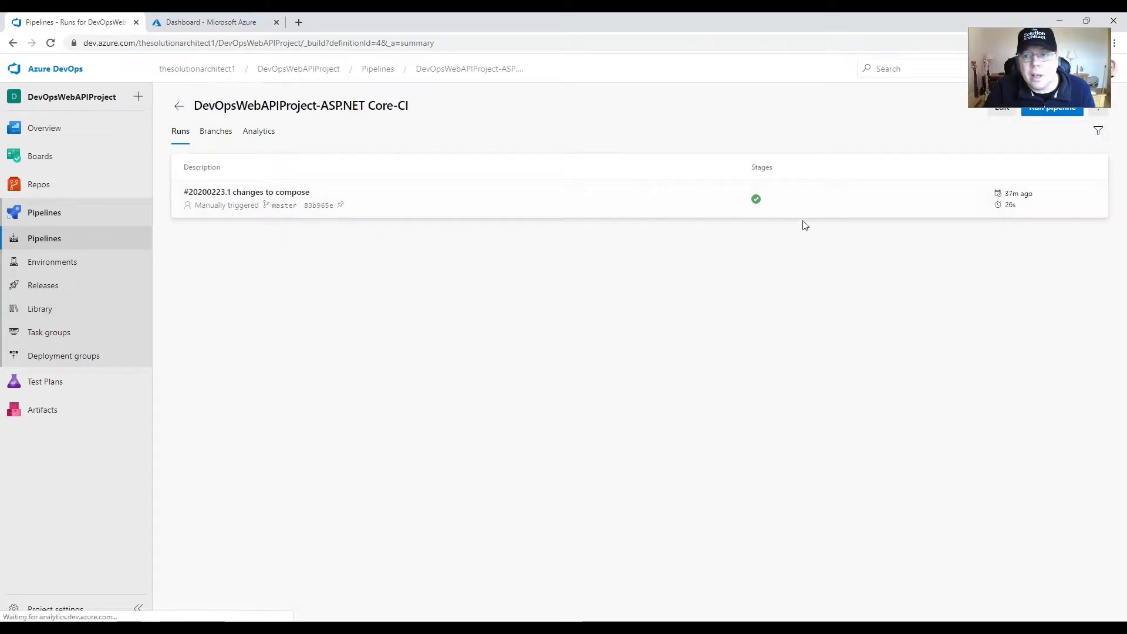
Step: Review the task list of the DevOpsWebAPIProject-ASP.NET Core-CI build pipeline, and open the project's release pipelines
click(1004, 113)
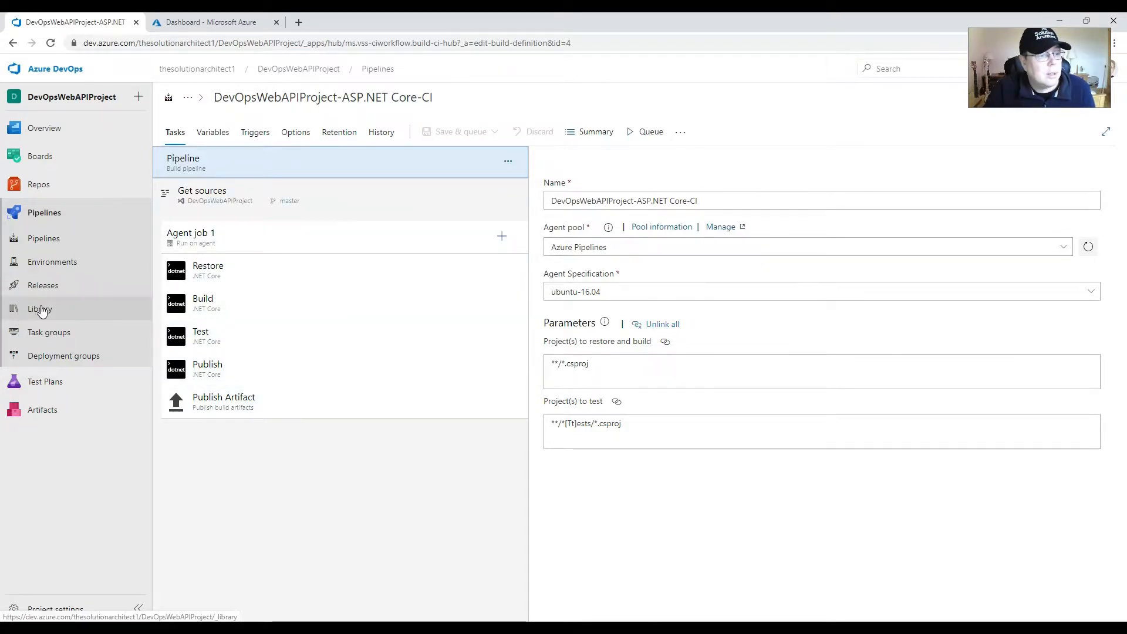
click(59, 291)
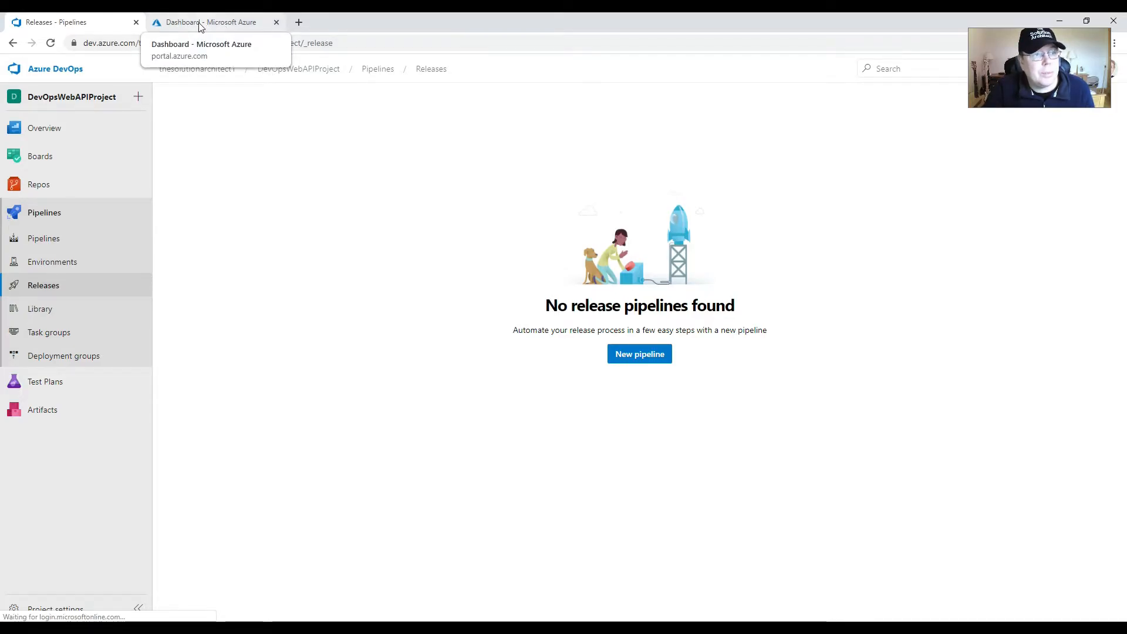
Step: Switch to the Azure portal, search for "container", open the container registries service and start creating a new registry
click(222, 25)
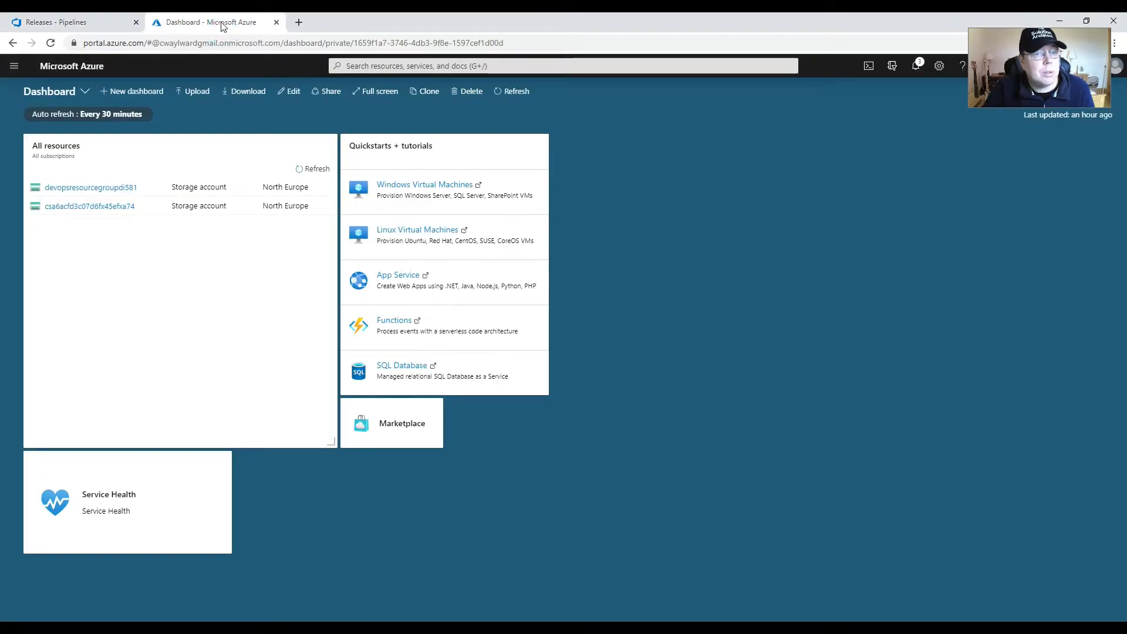
click(402, 64)
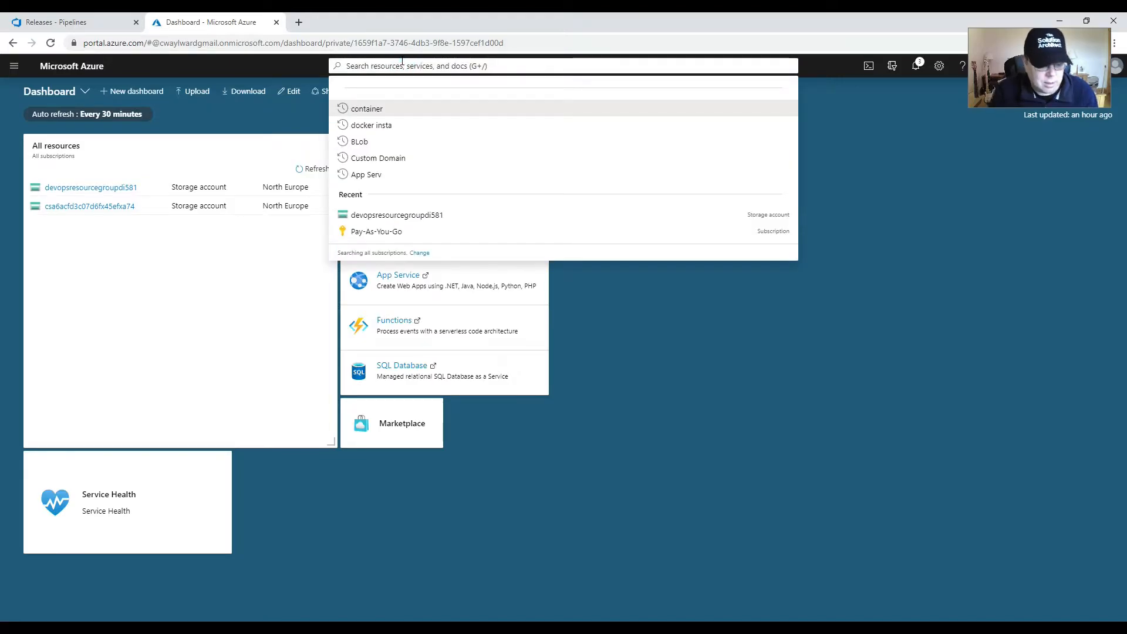
text(container)
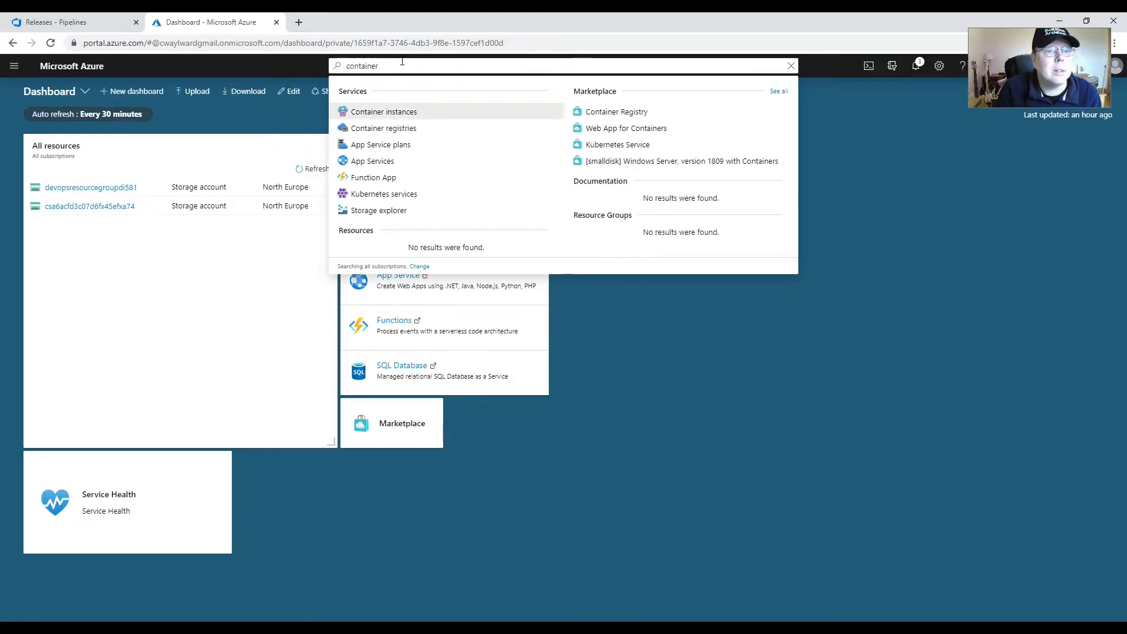
click(441, 126)
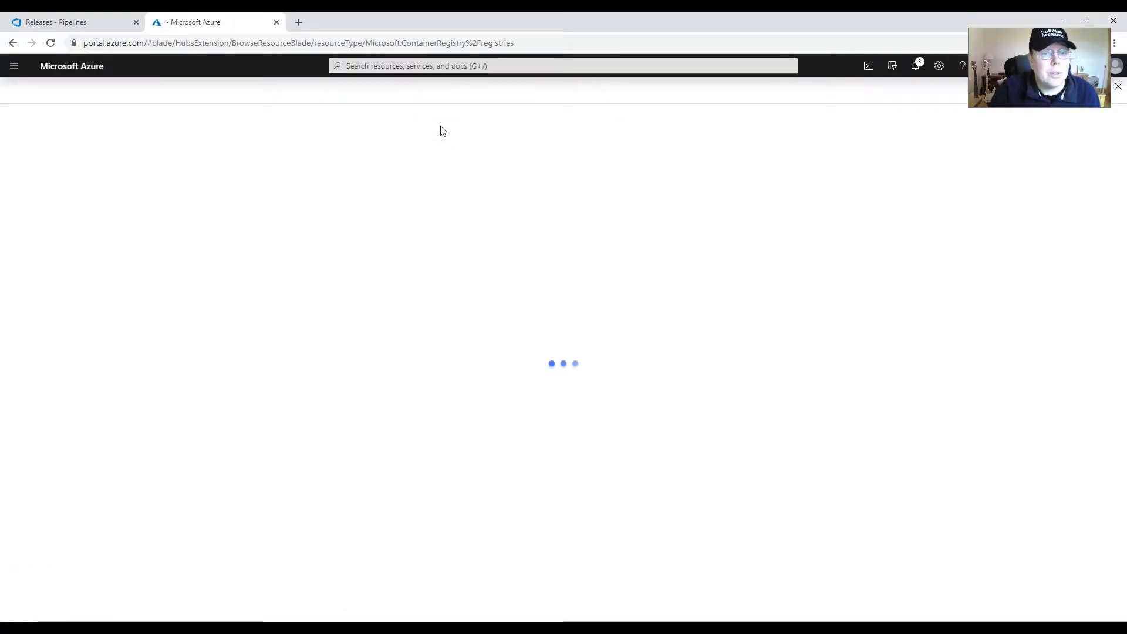
click(32, 132)
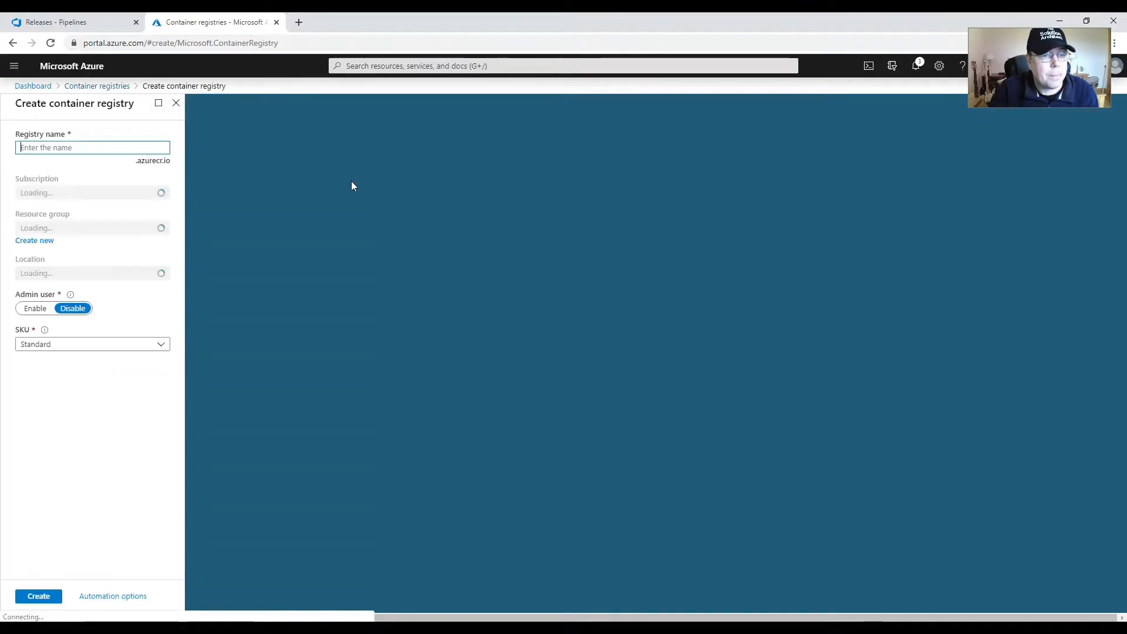
Step: Name the new container registry linuxcontainerregistry and assign it to the DevOpsResourceGroup resource group
click(50, 151)
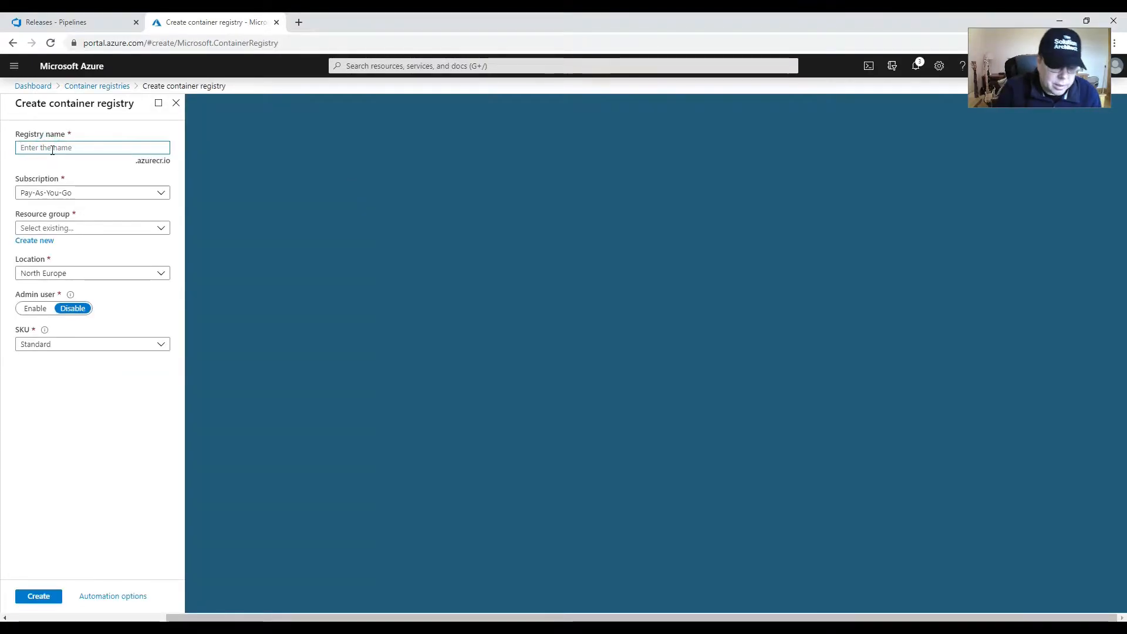
text(linuxcontainerreg)
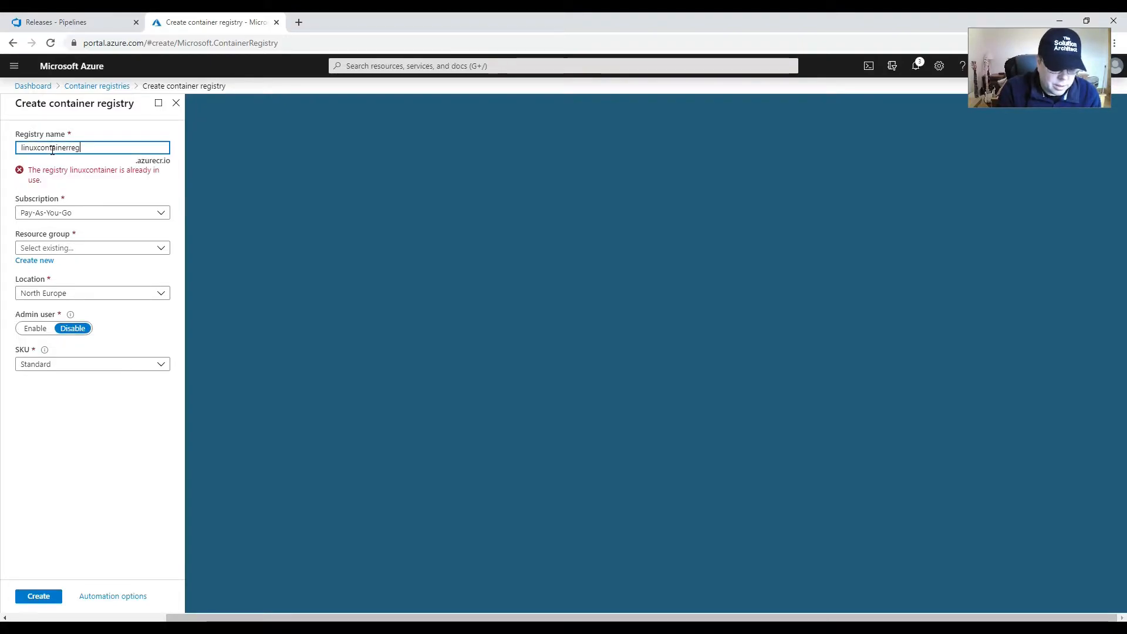
text(istry)
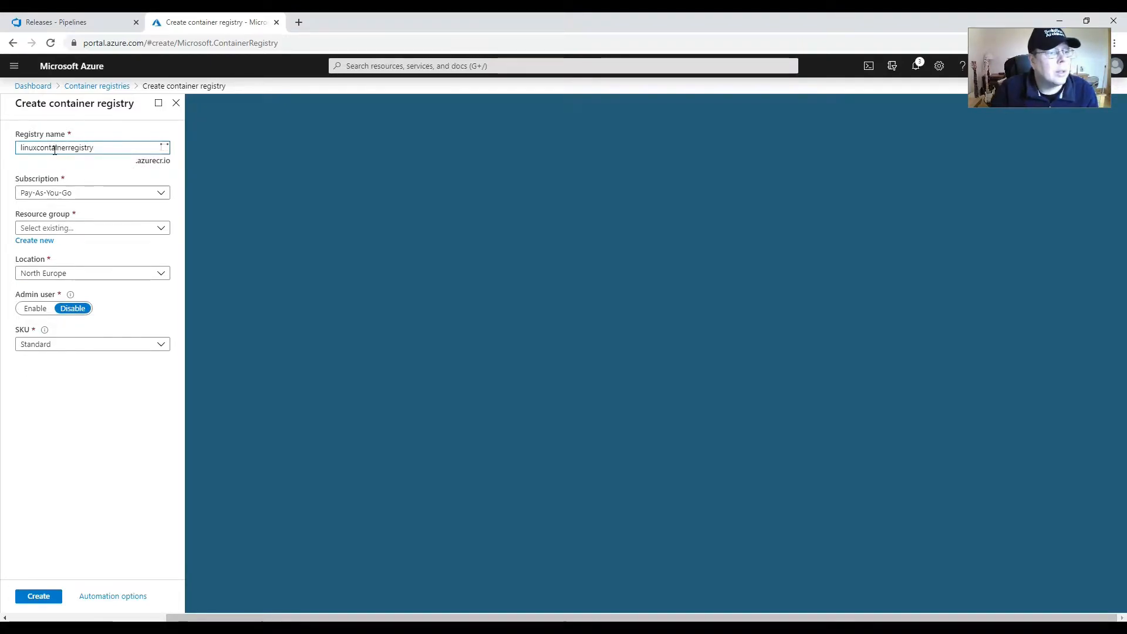
click(159, 229)
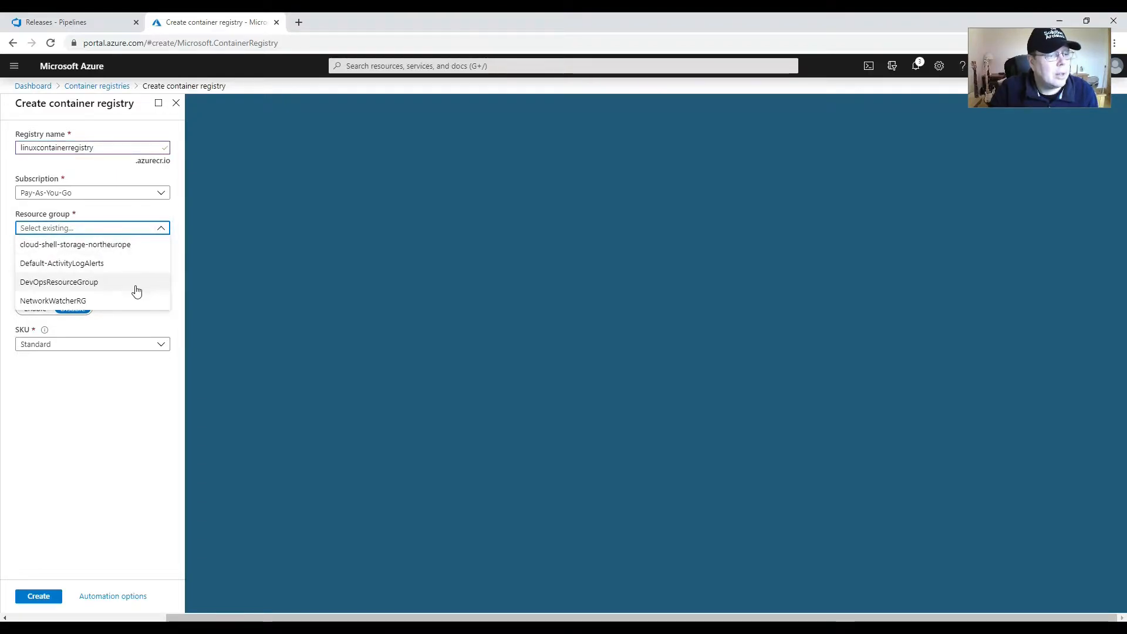
click(71, 282)
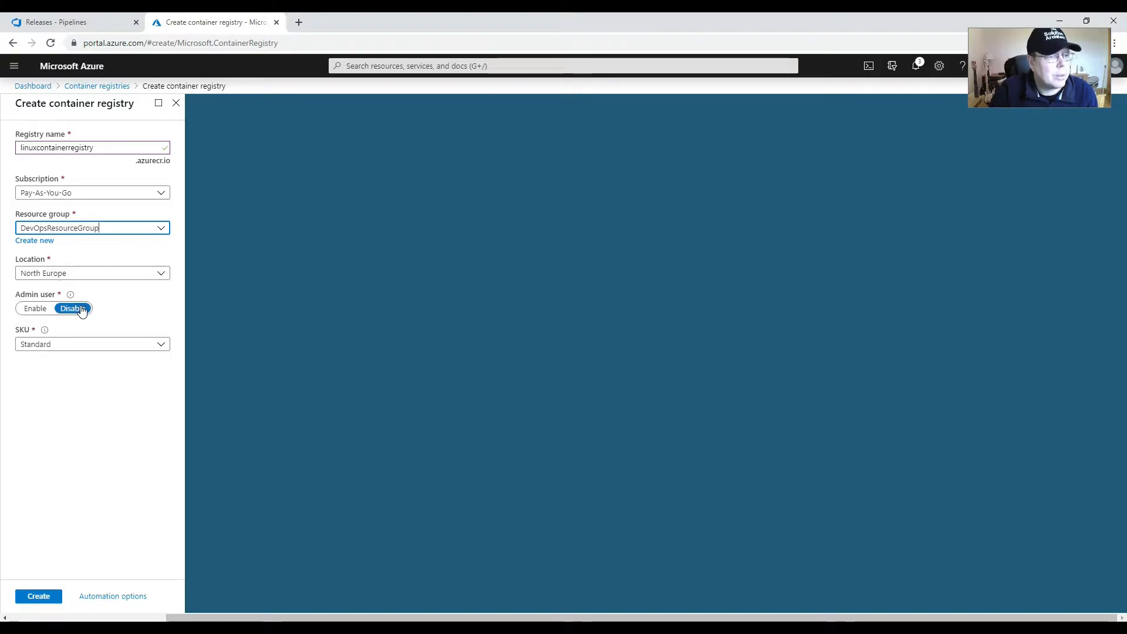
Step: Enable the admin user, choose the Basic SKU, and create the container registry
click(33, 308)
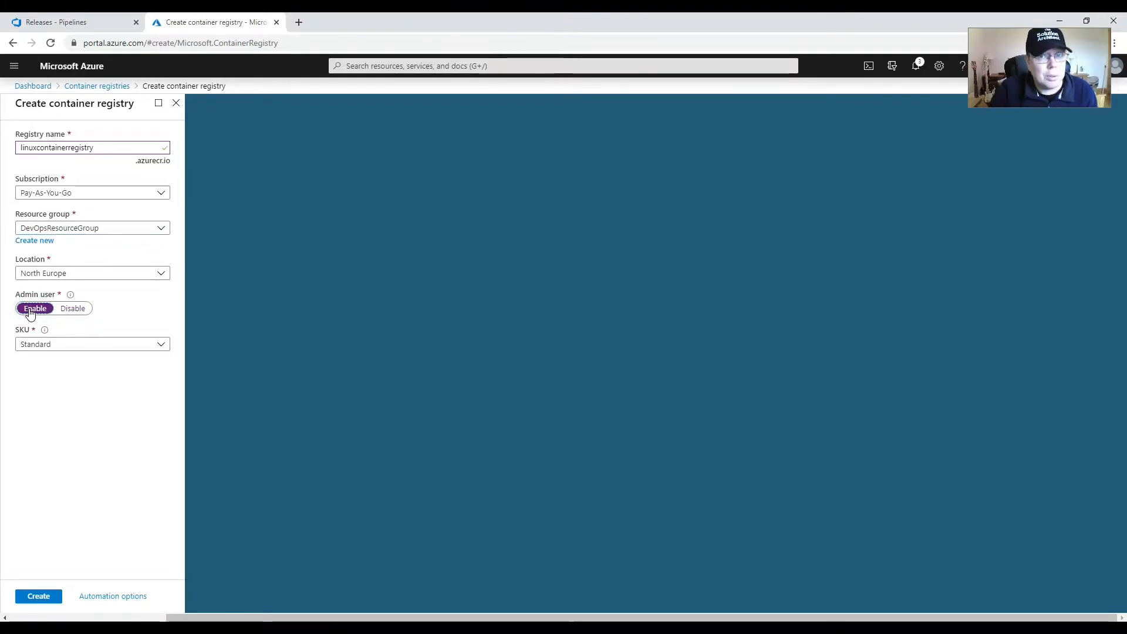
click(141, 344)
click(34, 360)
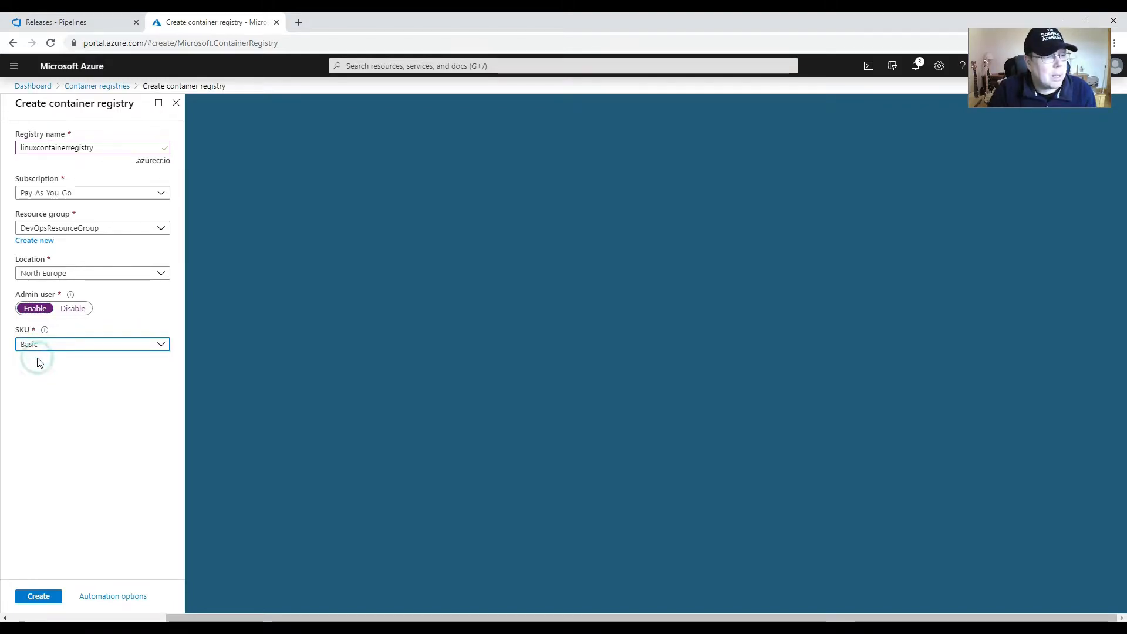
mouse_move(44, 329)
click(37, 596)
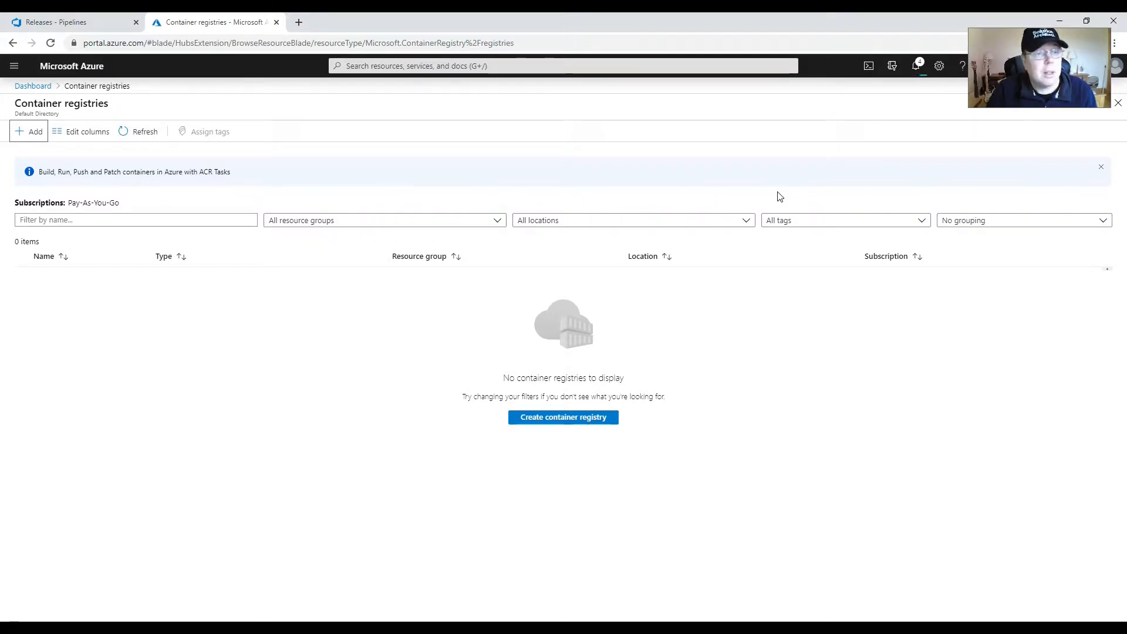
Step: Open the newly deployed container registry from its deployment notification and view its access keys
click(916, 67)
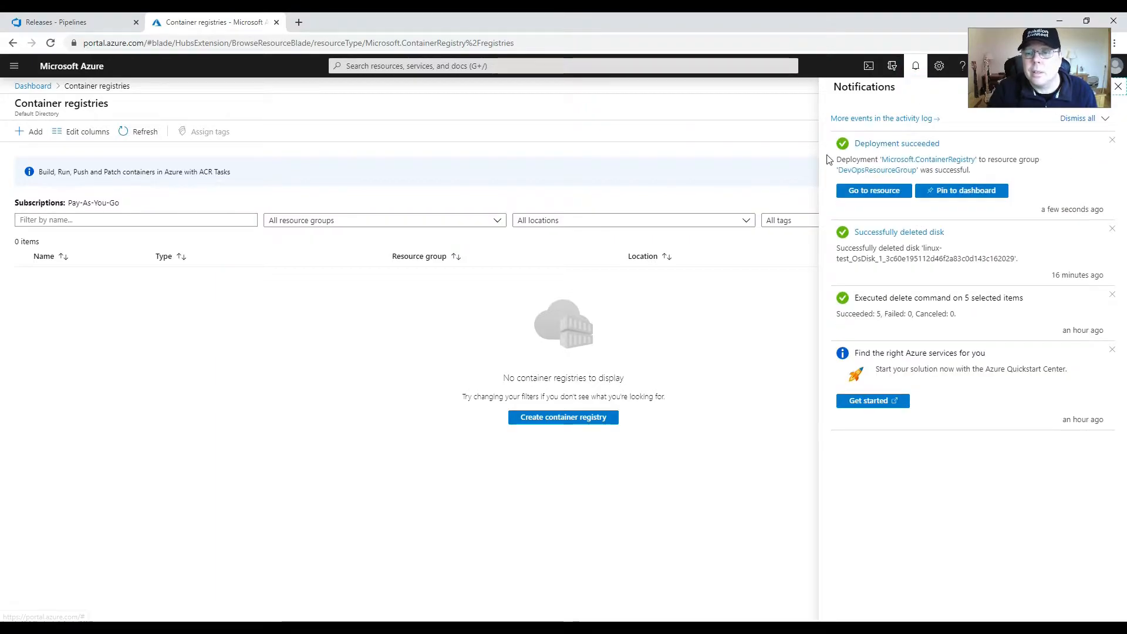
click(851, 190)
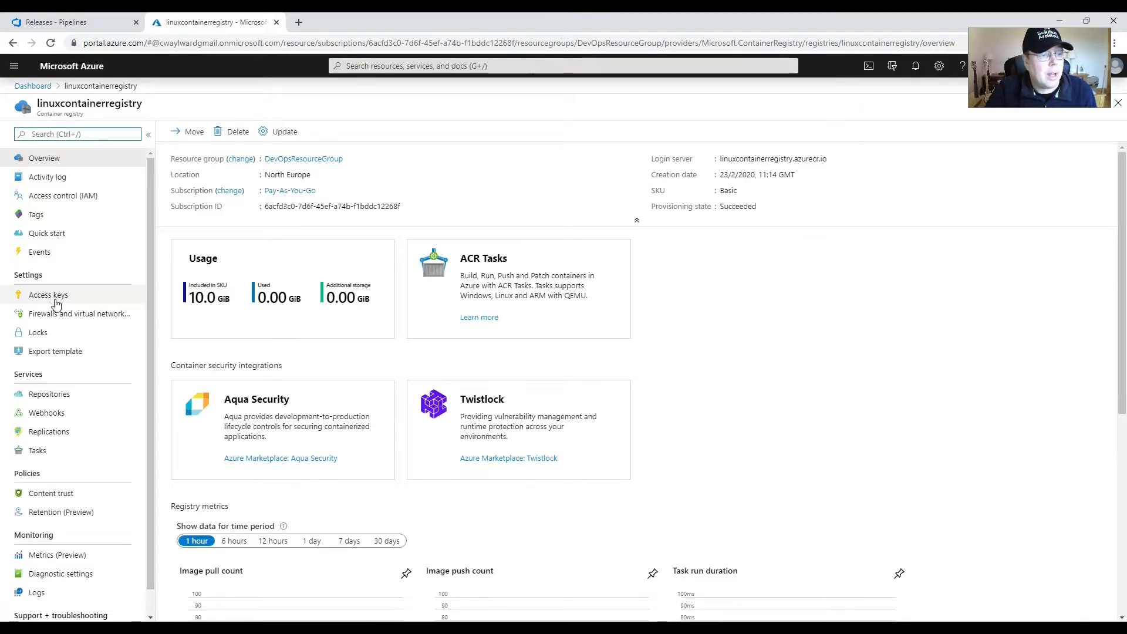
click(56, 301)
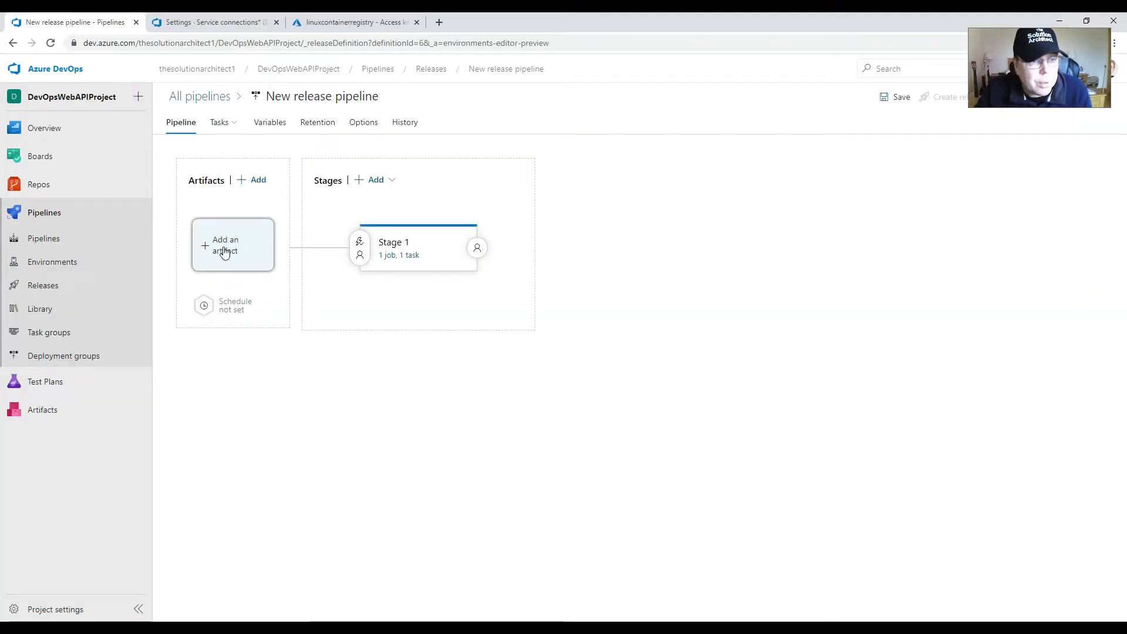
Step: Add an Azure Repos artifact to the release pipeline, using the DevOpsWebAPIProject project and repository with master as default branch
click(224, 247)
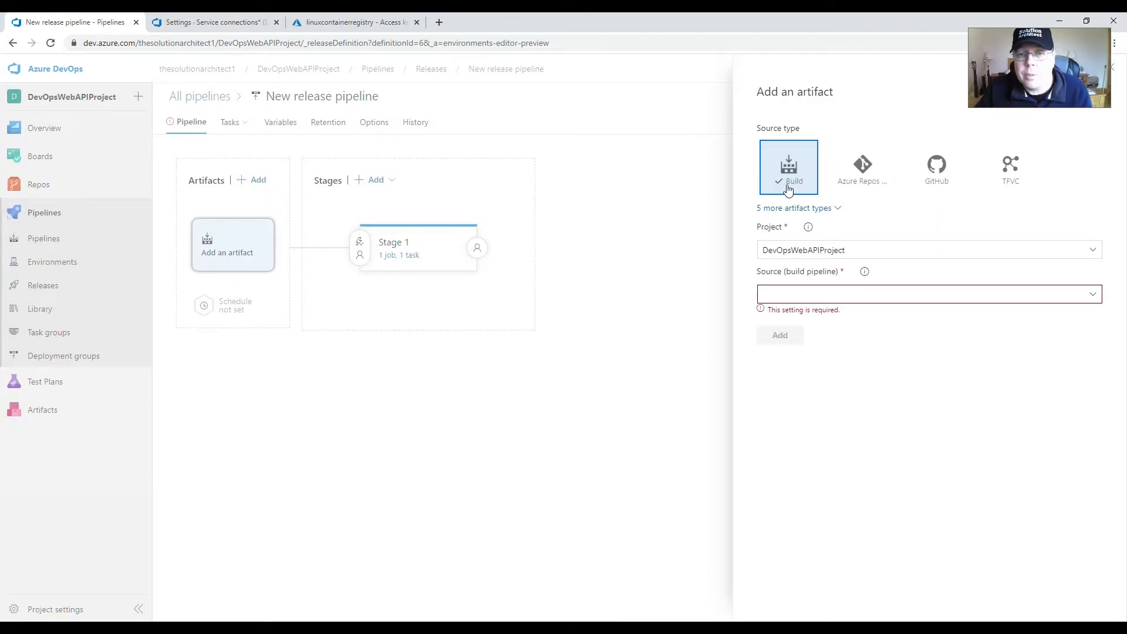
click(869, 187)
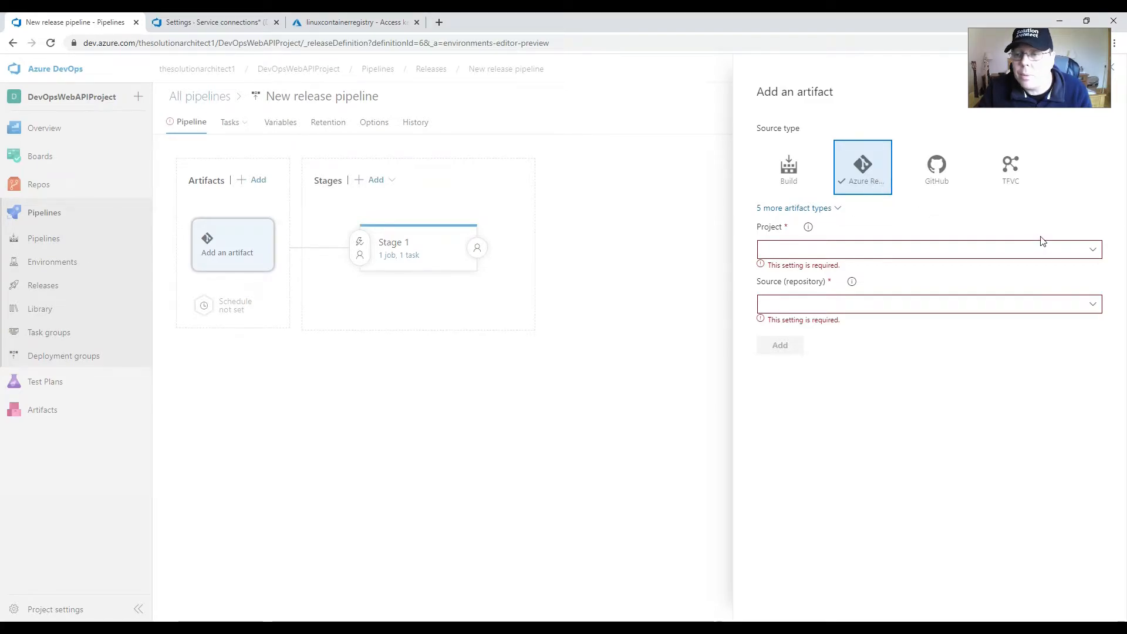
click(1095, 253)
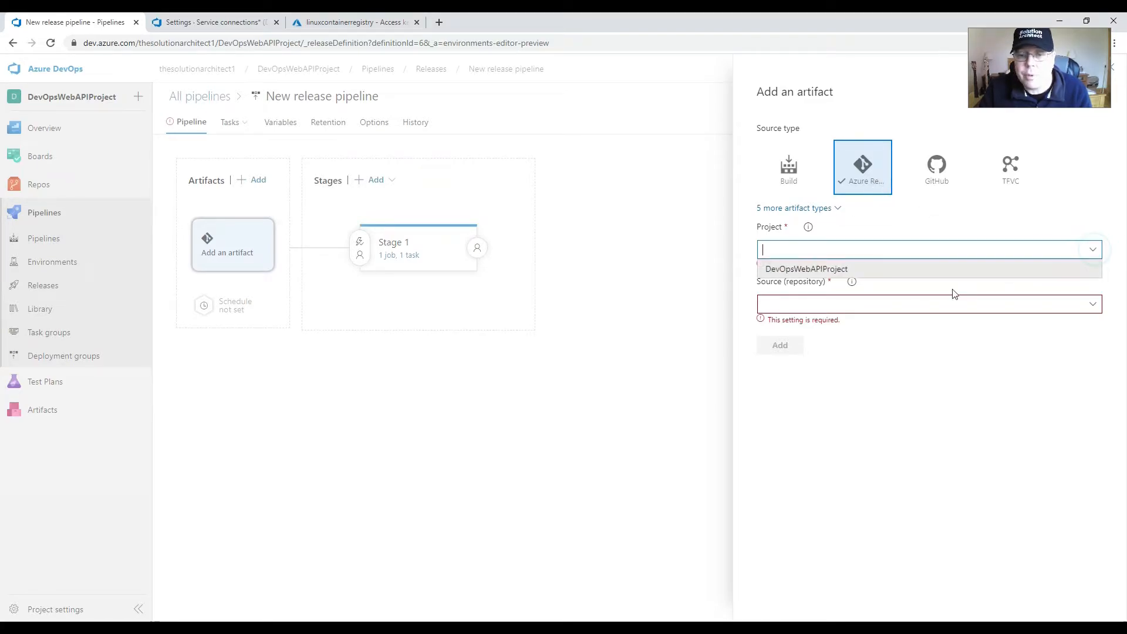
click(830, 269)
click(1093, 294)
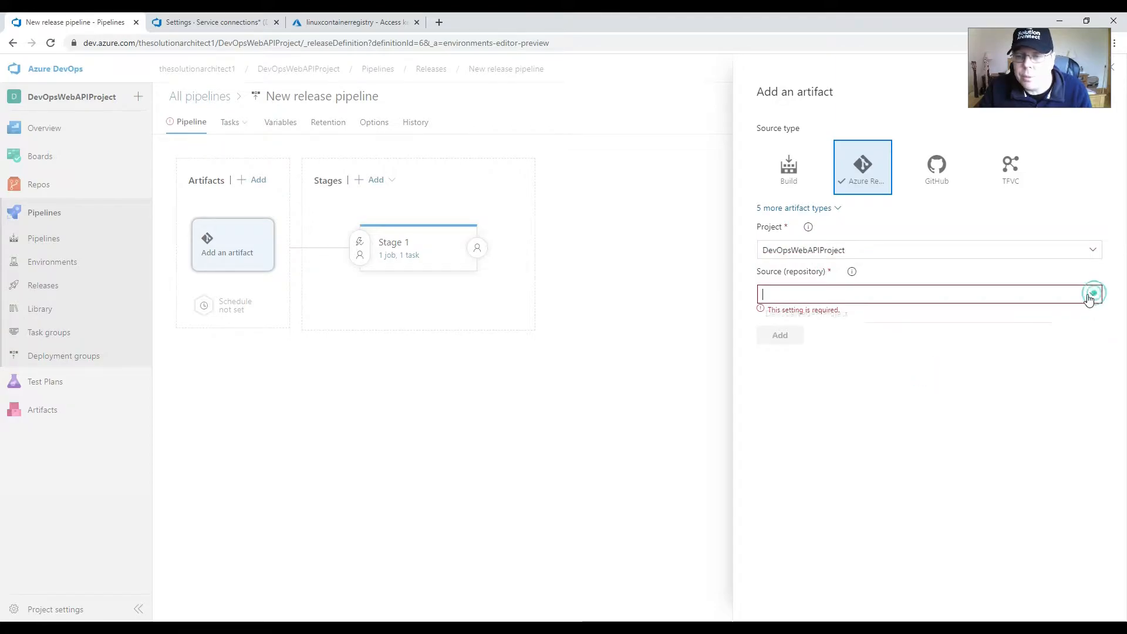
click(858, 316)
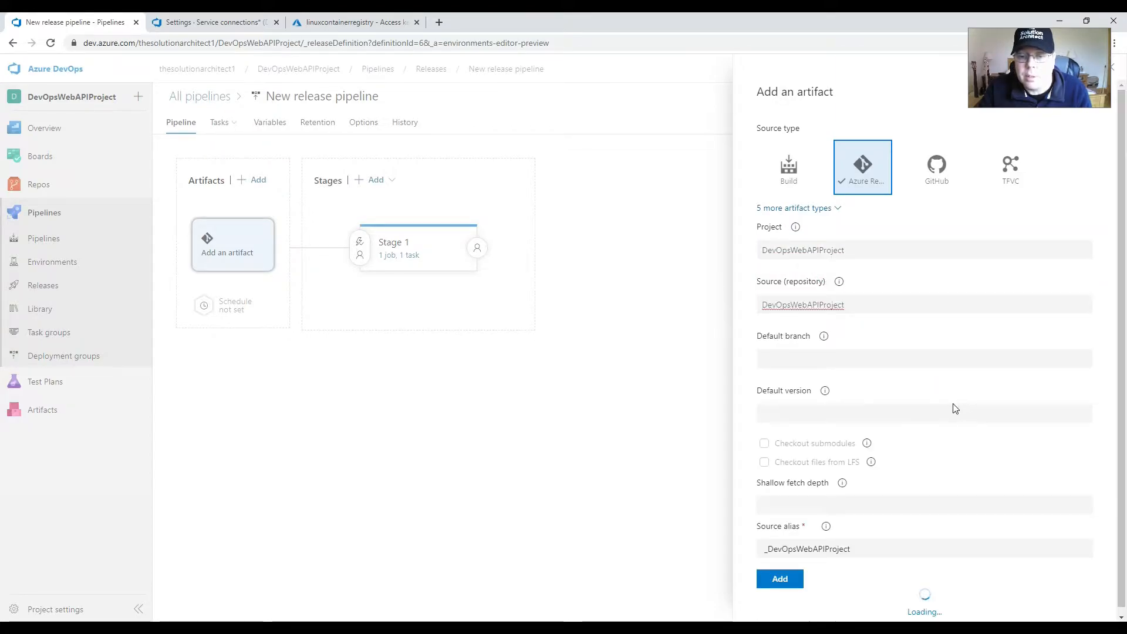
click(1082, 338)
click(835, 358)
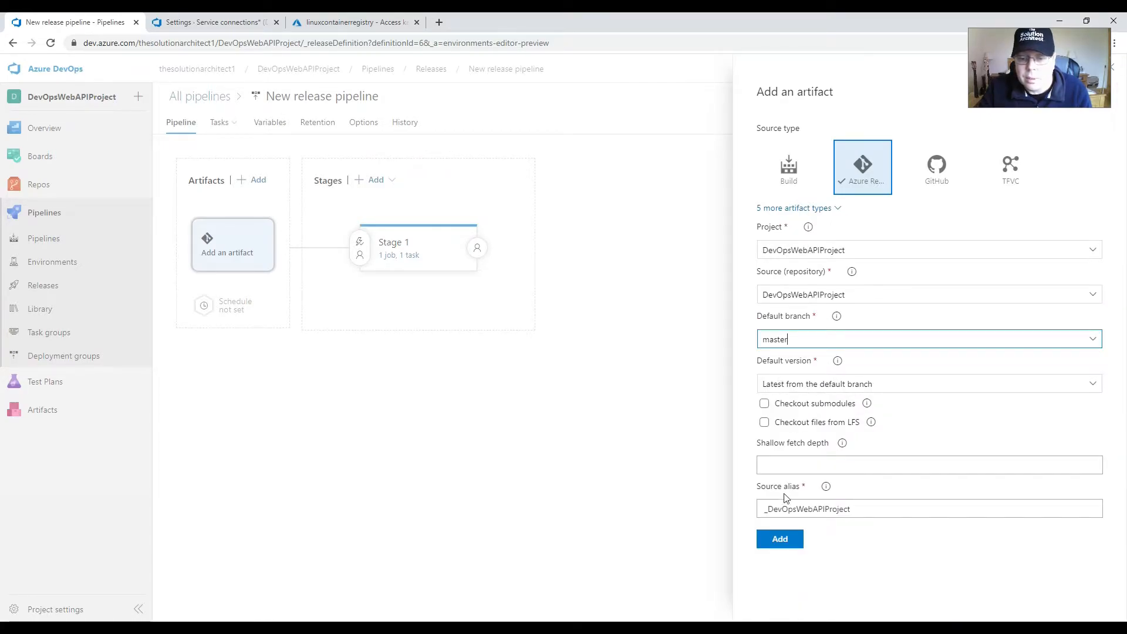
click(780, 540)
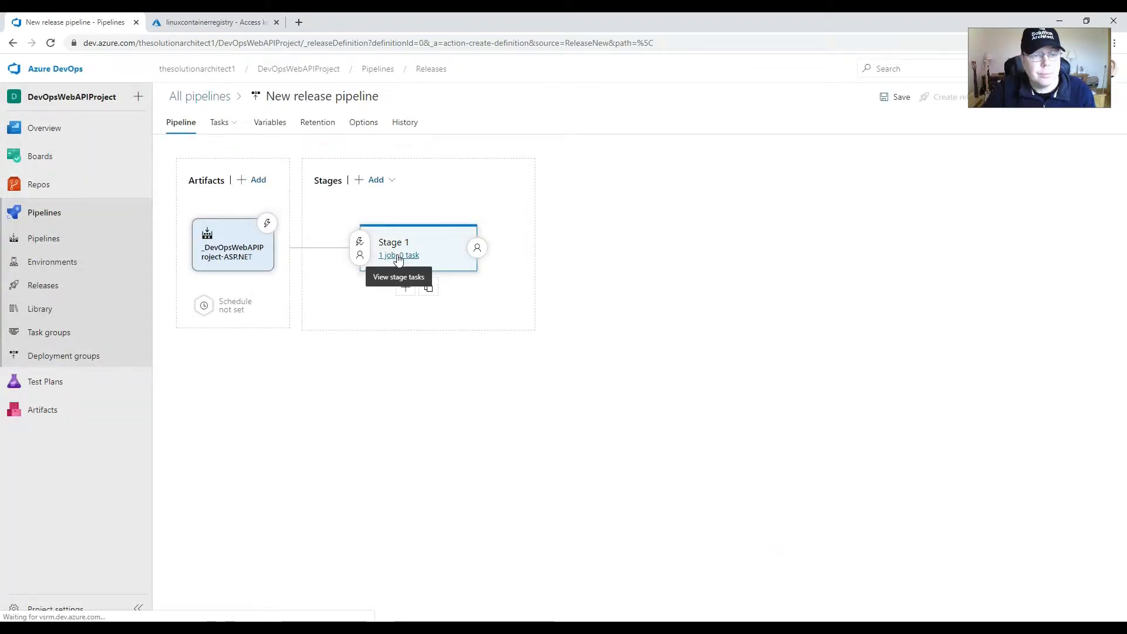
Step: Set the agent specification of Stage 1's agent job to ubuntu-16.04
click(381, 257)
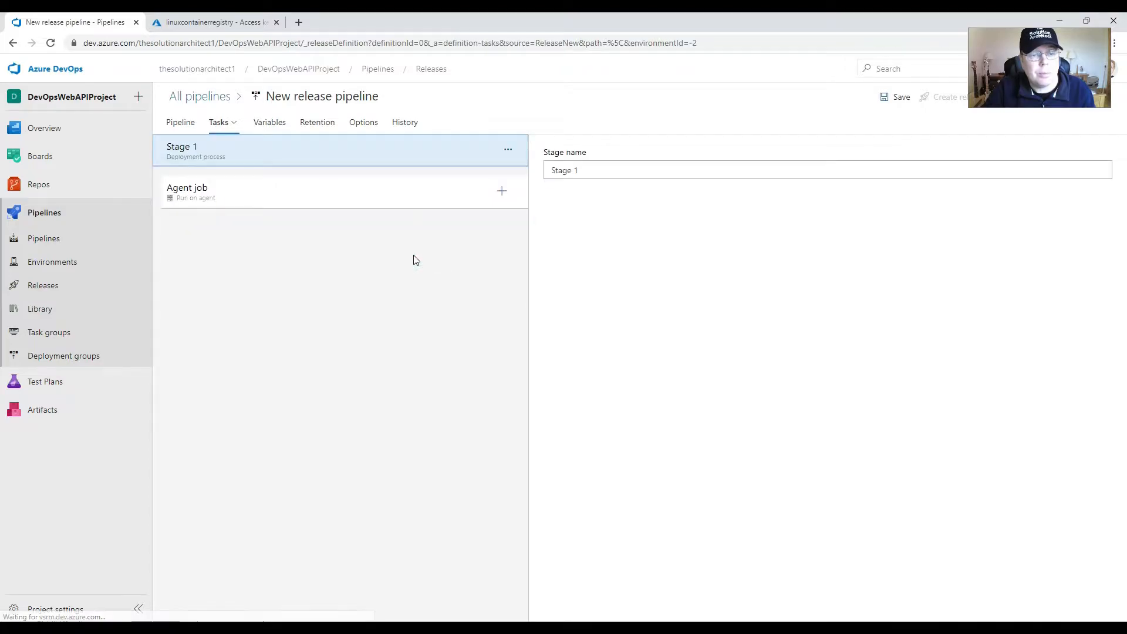
click(413, 191)
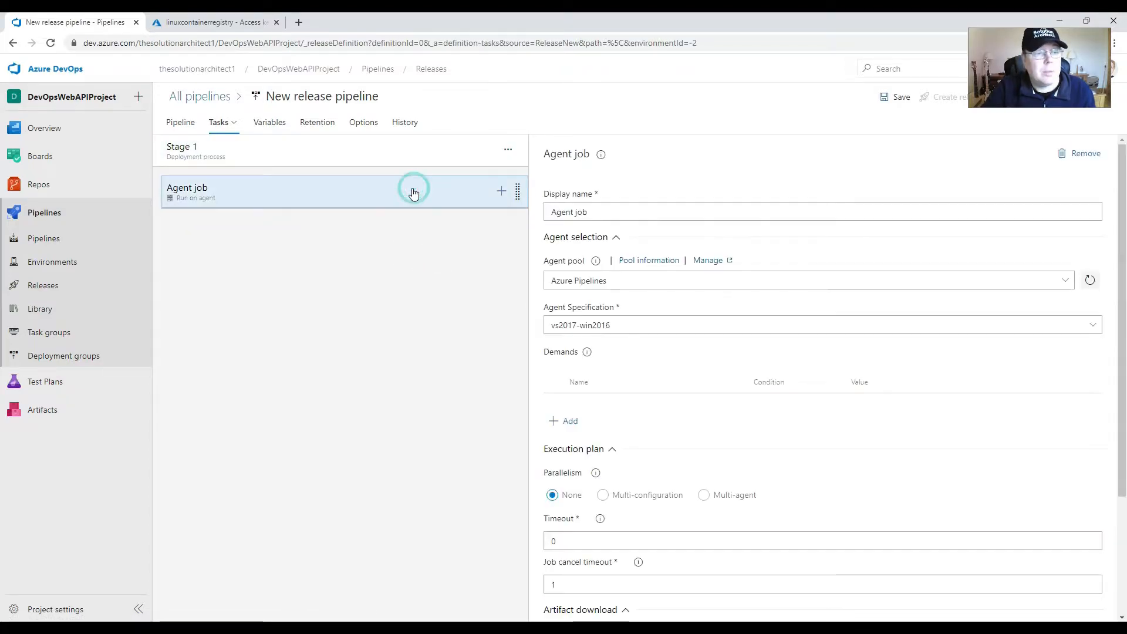
click(1093, 325)
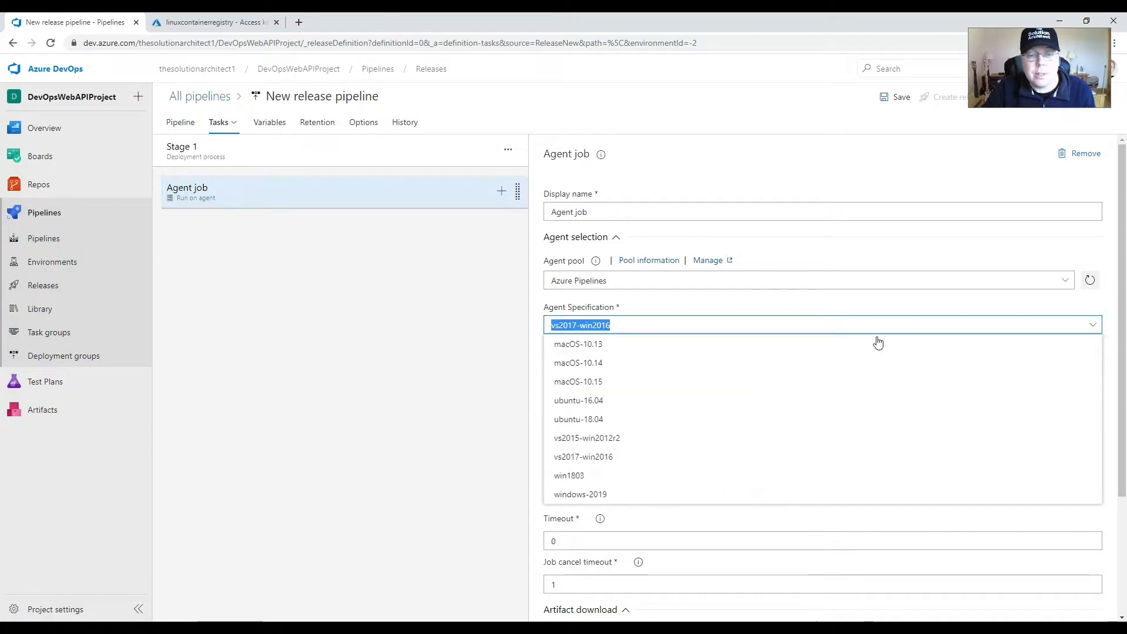
click(573, 404)
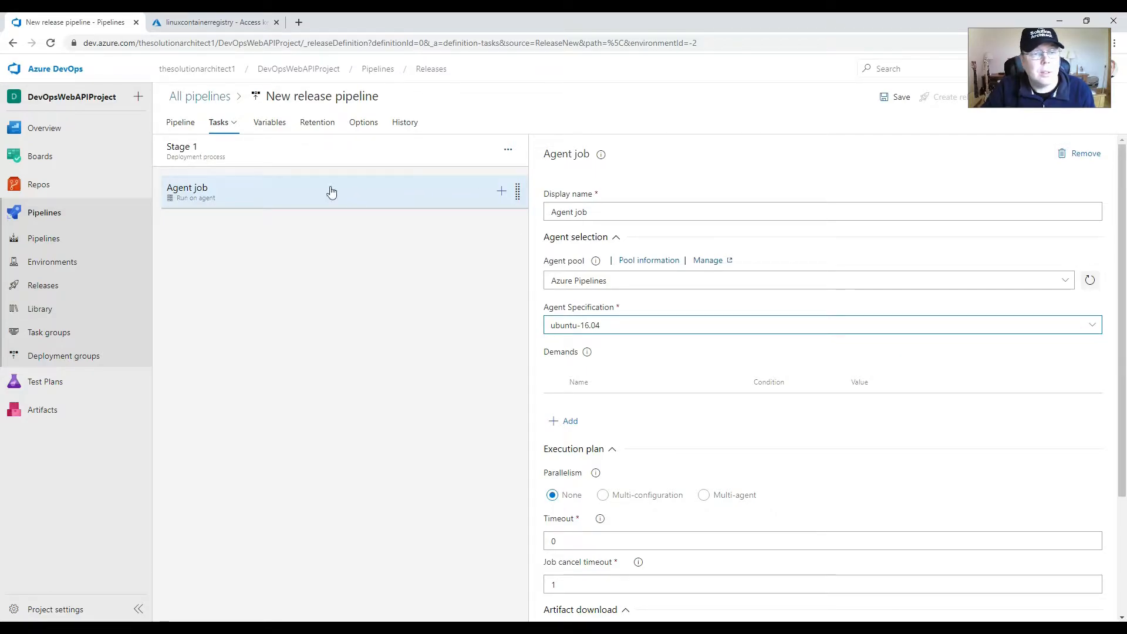
Step: Add a Docker build task to Stage 1's agent job and open the task's buildAndPush settings
click(503, 195)
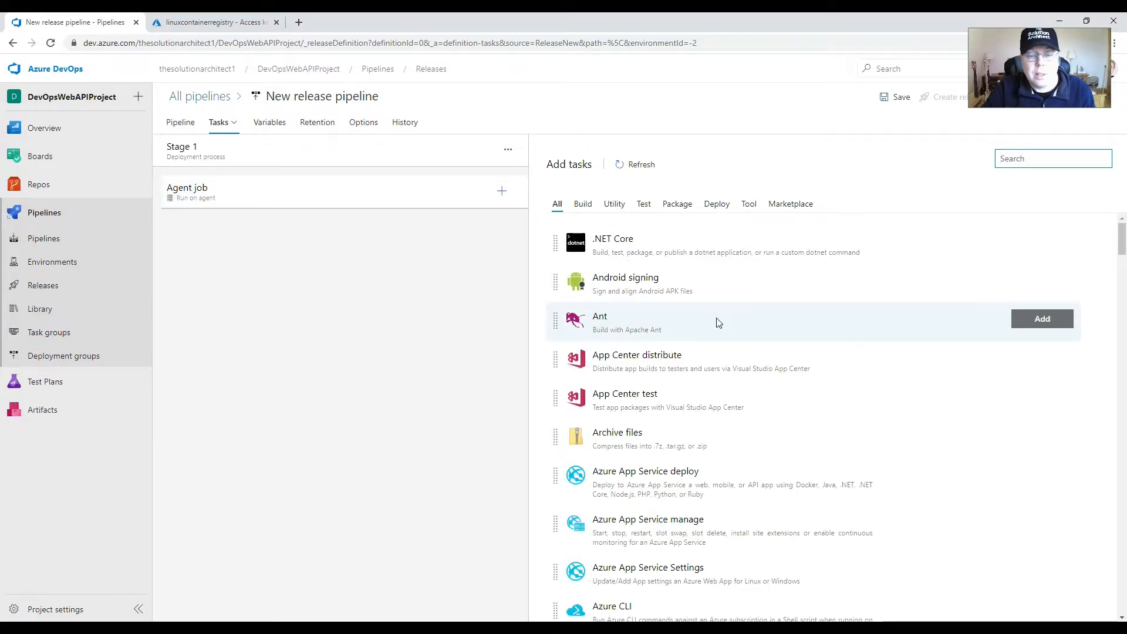
click(583, 203)
scroll(800, 309, down, 4)
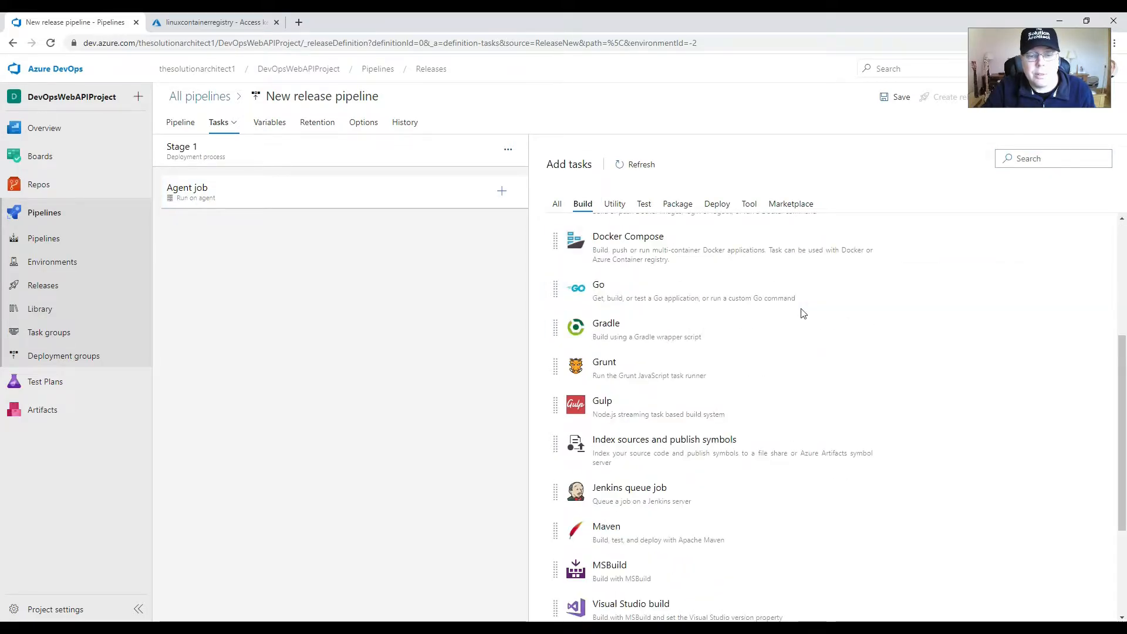
scroll(802, 315, up, 4)
scroll(799, 311, down, 4)
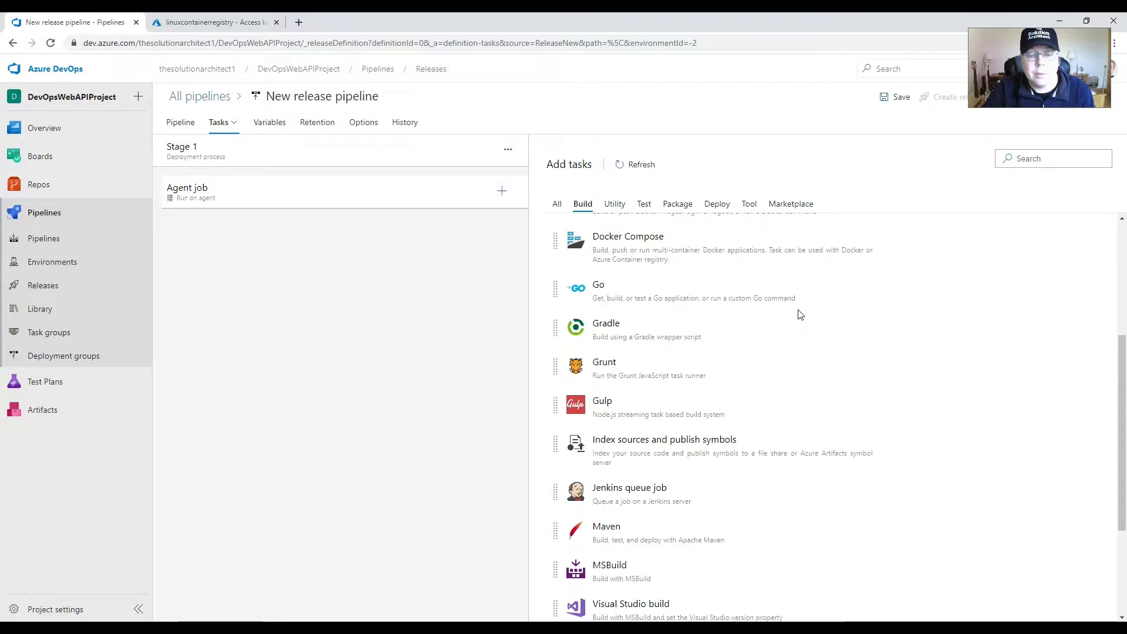
scroll(717, 312, down, 3)
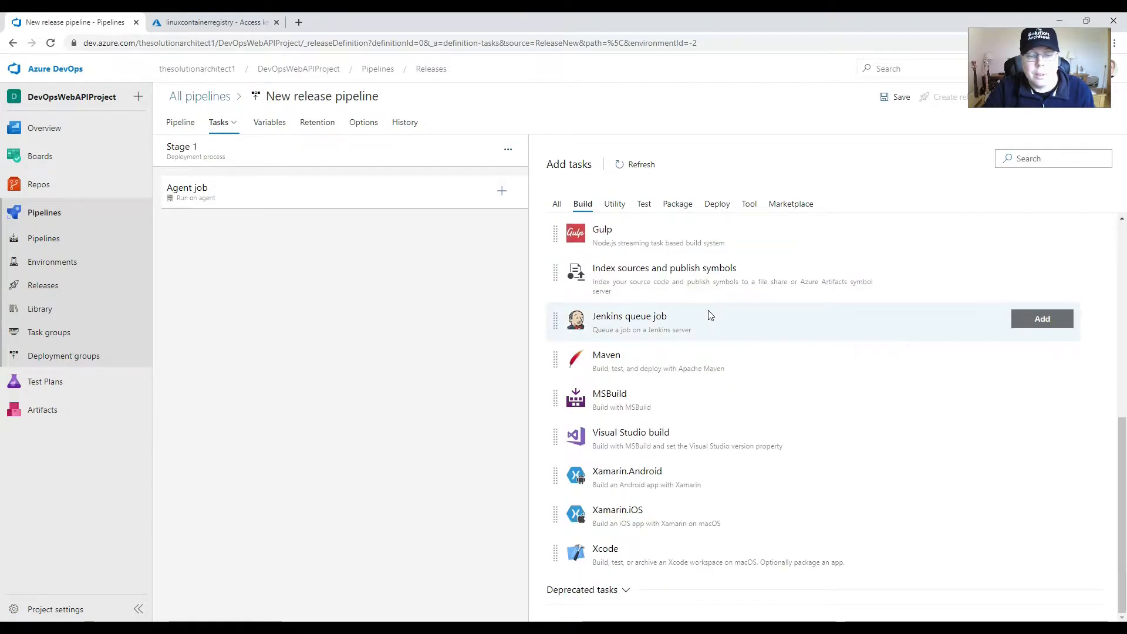
scroll(709, 312, up, 5)
click(646, 326)
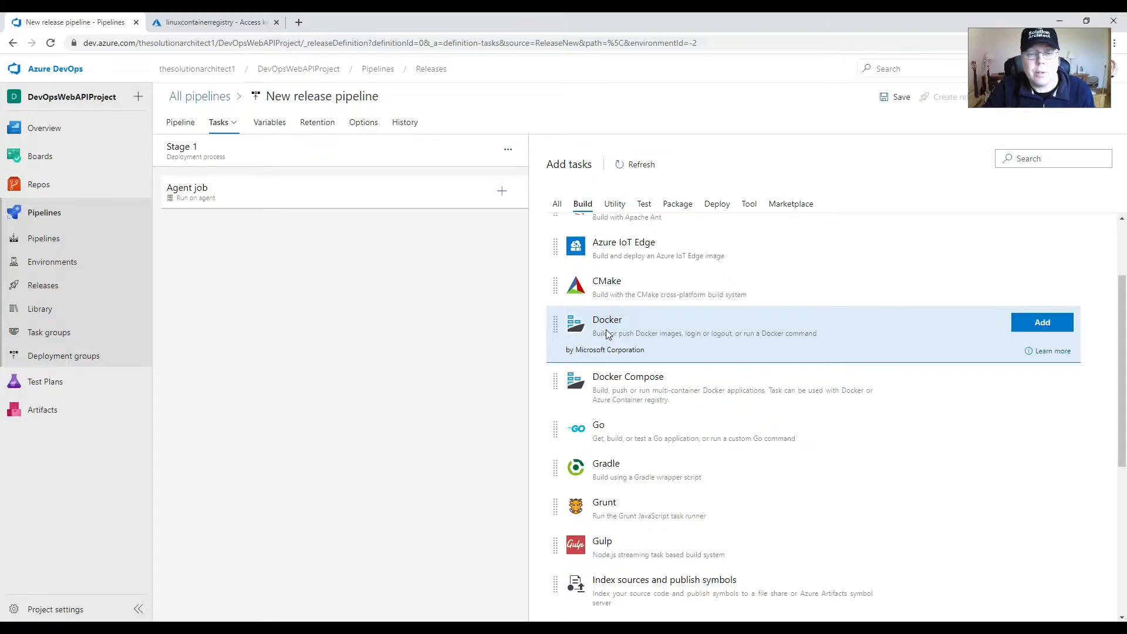
click(1042, 322)
click(409, 233)
Step: Refresh the Docker task's container registry connections and check which ones are available
click(1047, 309)
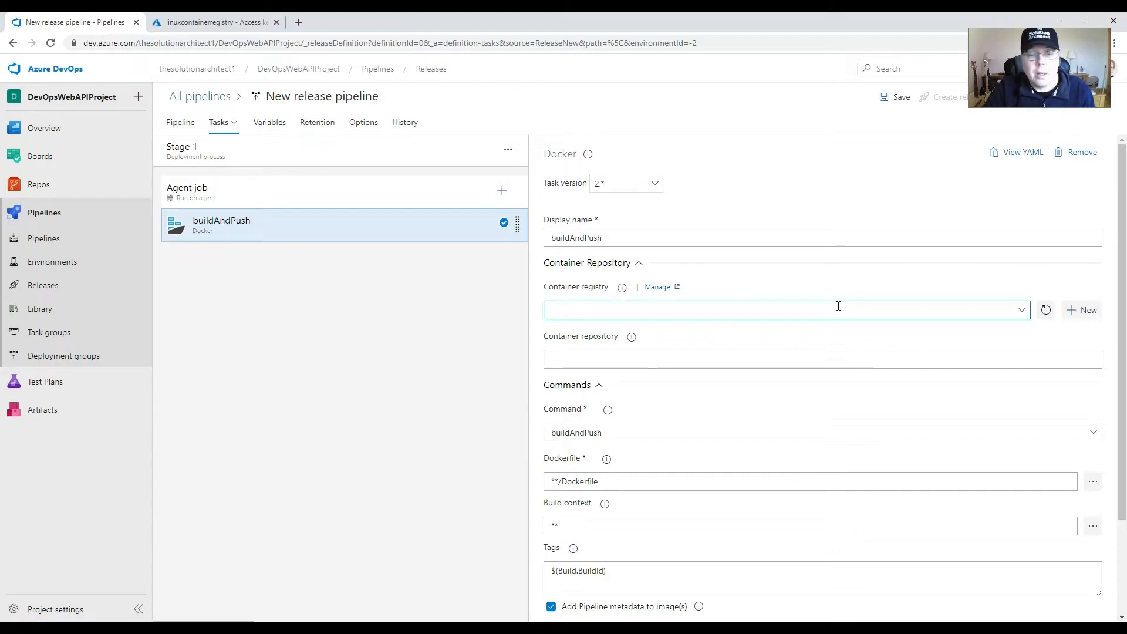
click(1023, 311)
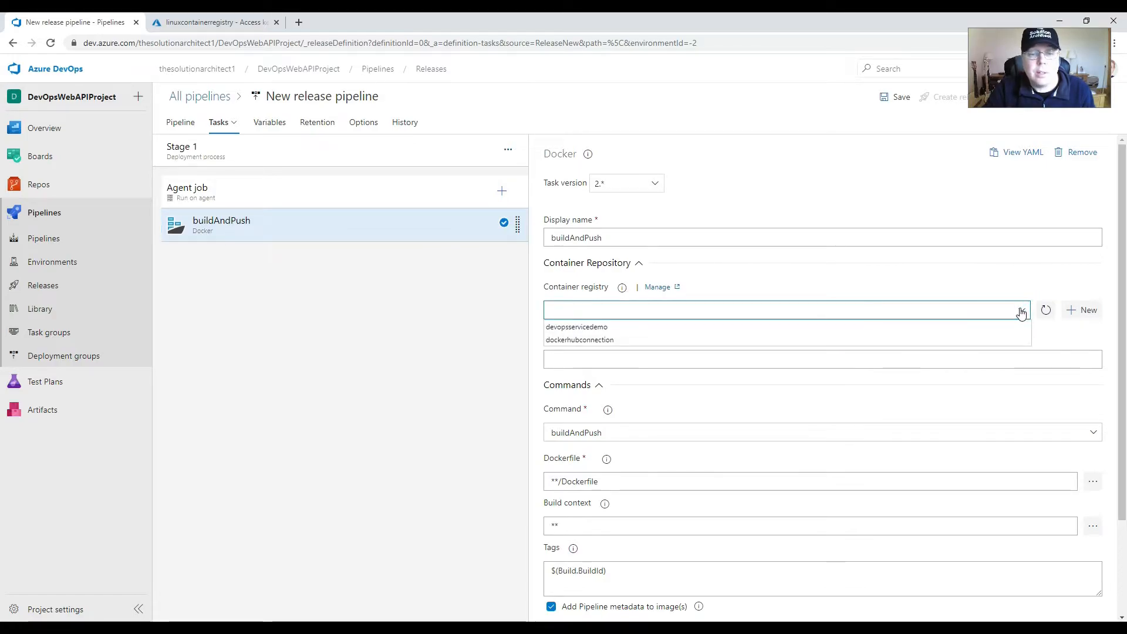
click(1041, 311)
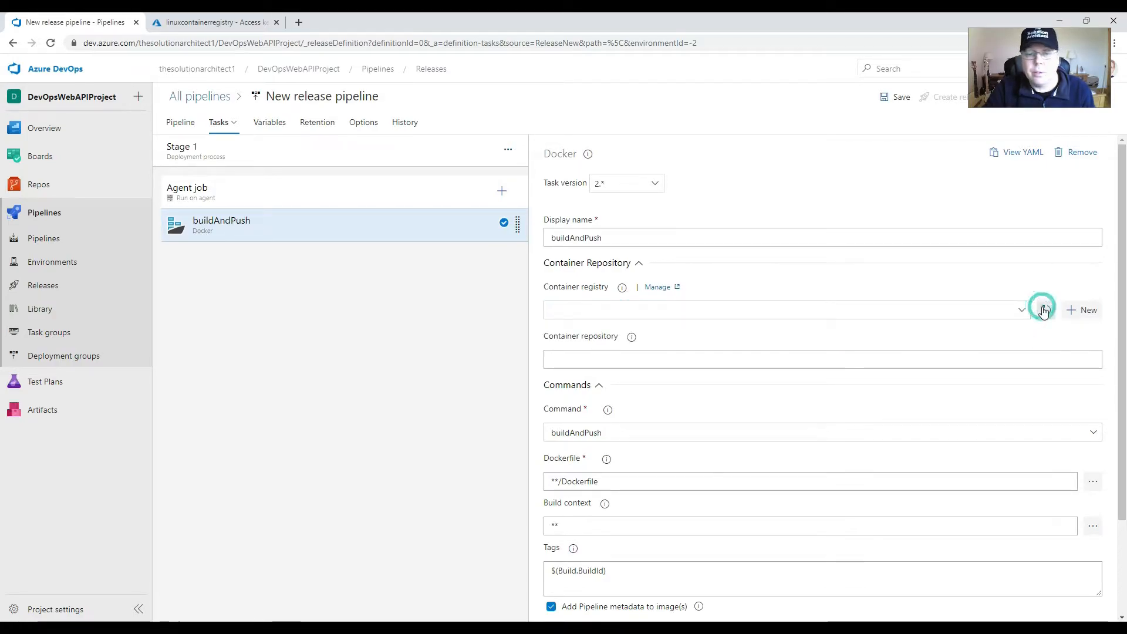
click(1024, 311)
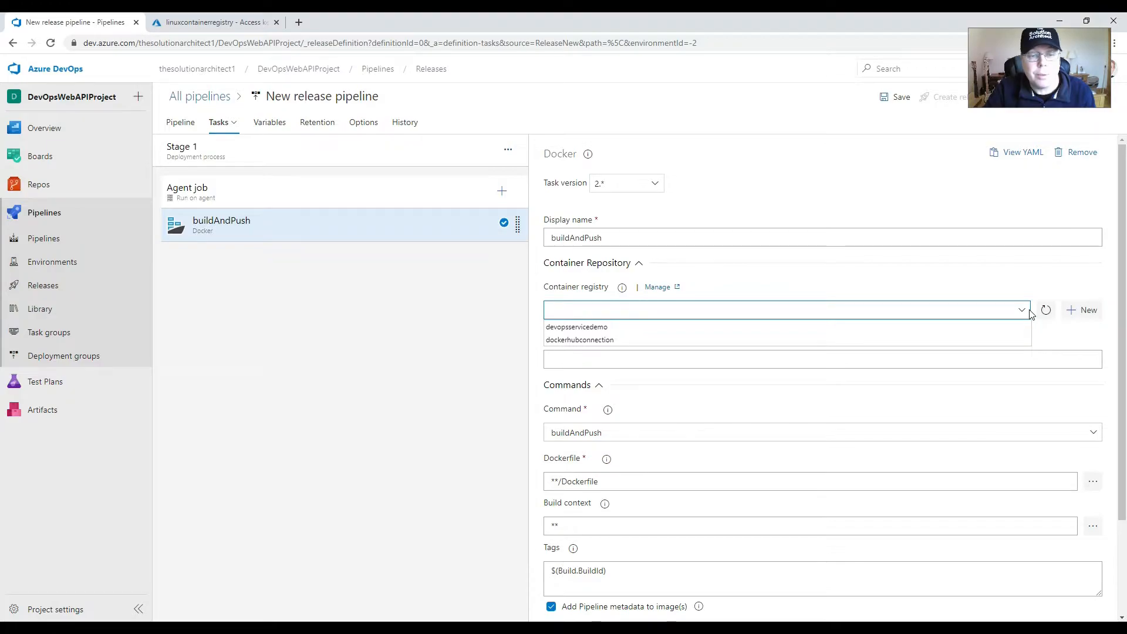
click(1022, 311)
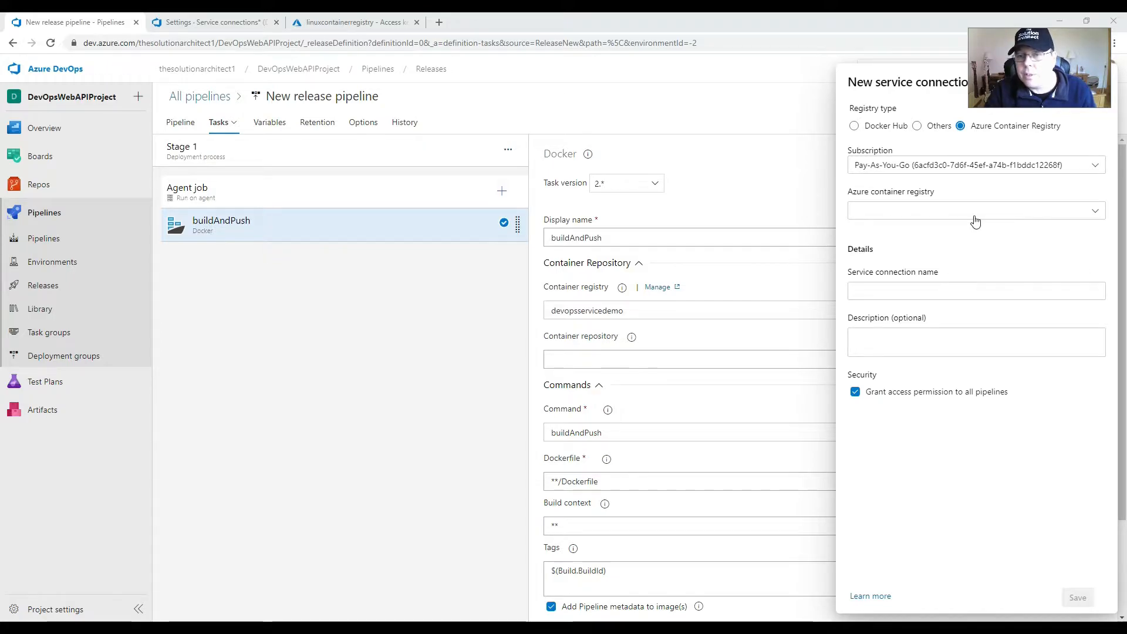
Step: Create an Azure Container Registry service connection named linuxazurescrconnection for the linuxcontainerregistry registry
click(1093, 213)
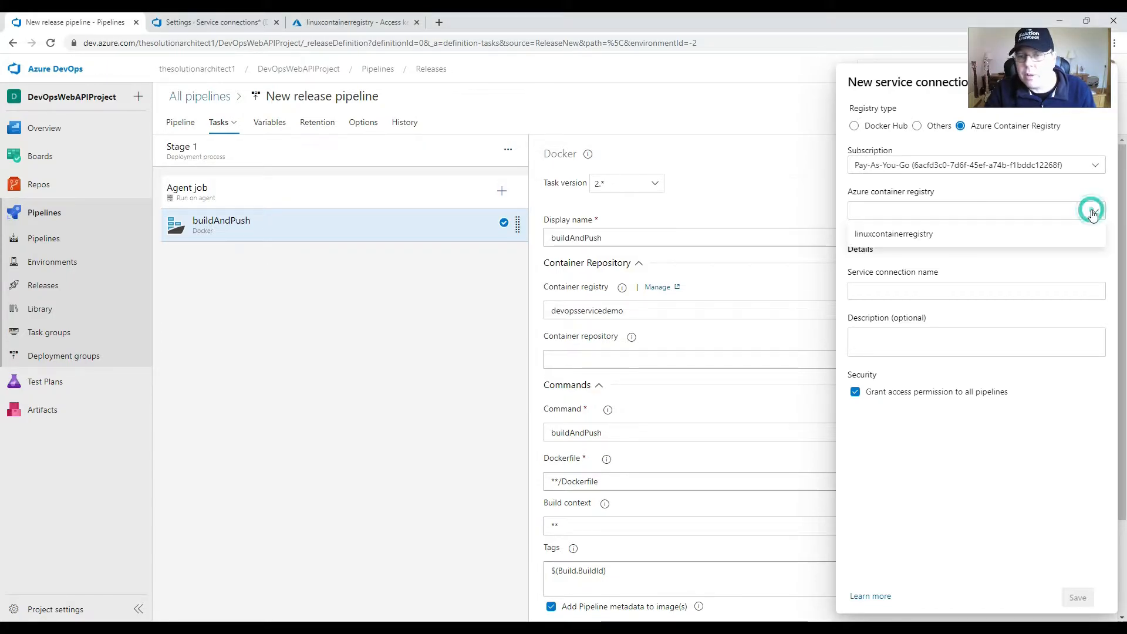
click(917, 236)
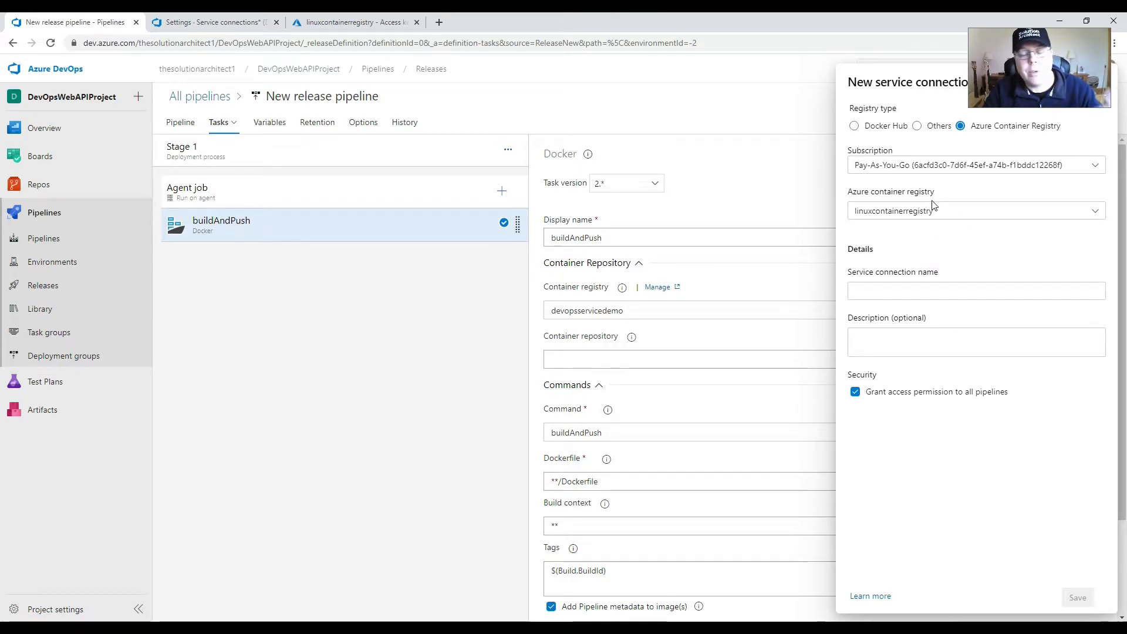
click(930, 289)
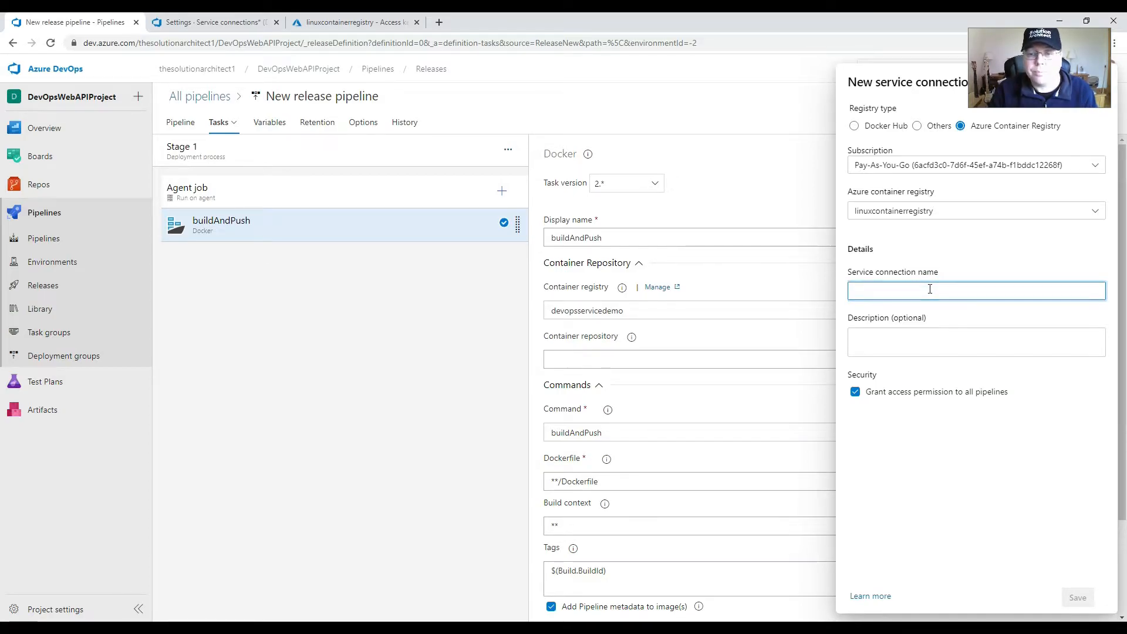
text(linux)
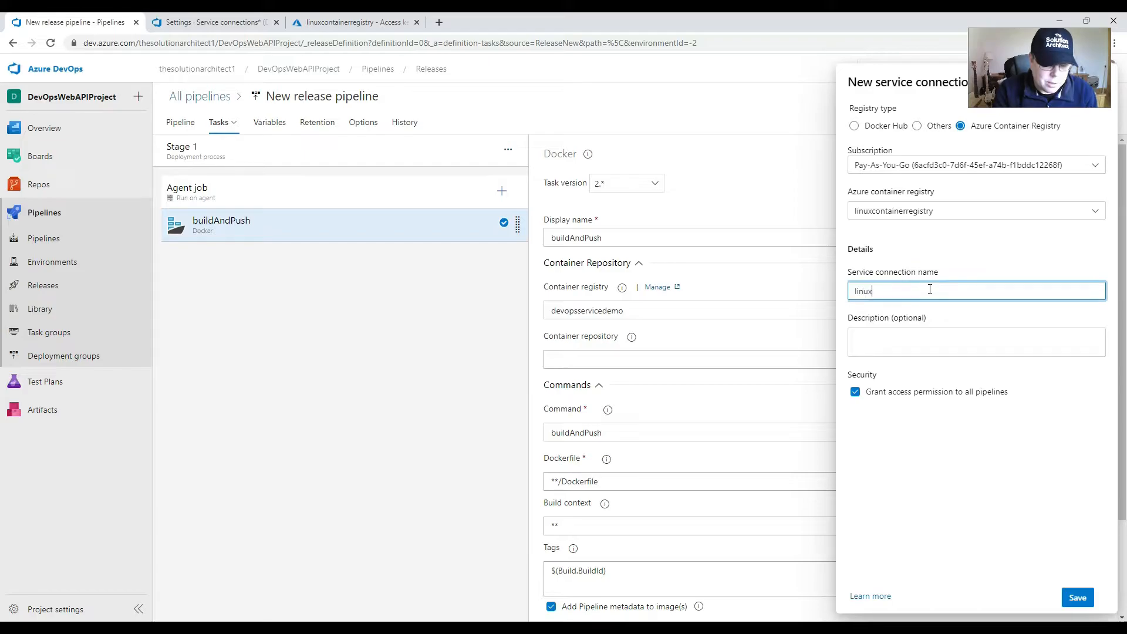
text(azure)
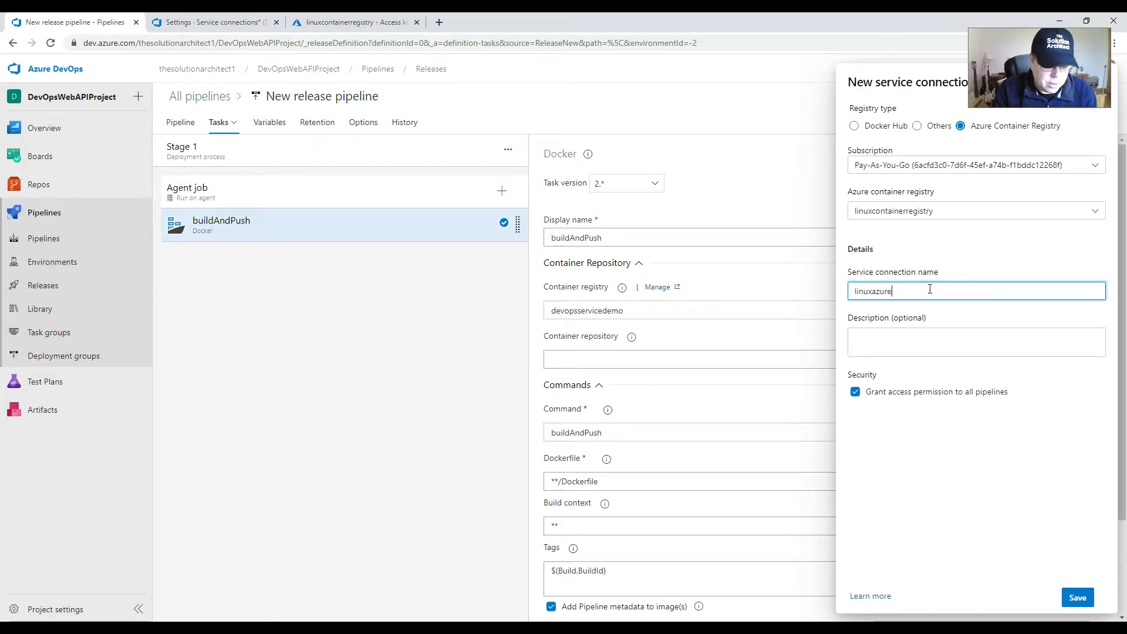
text(sc)
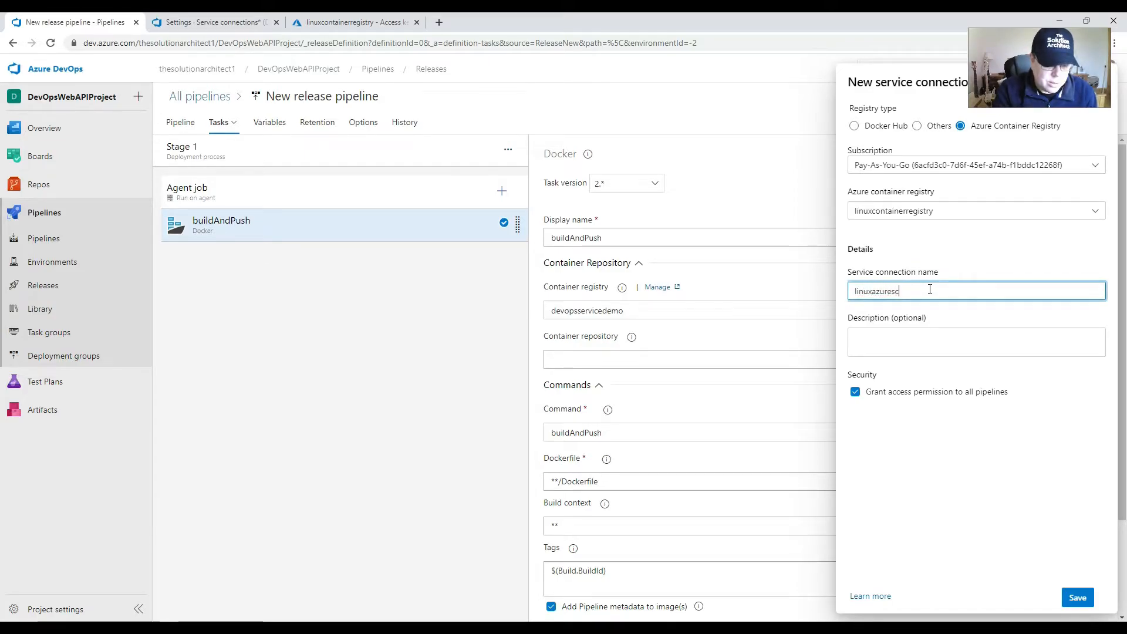
text(rconnectio)
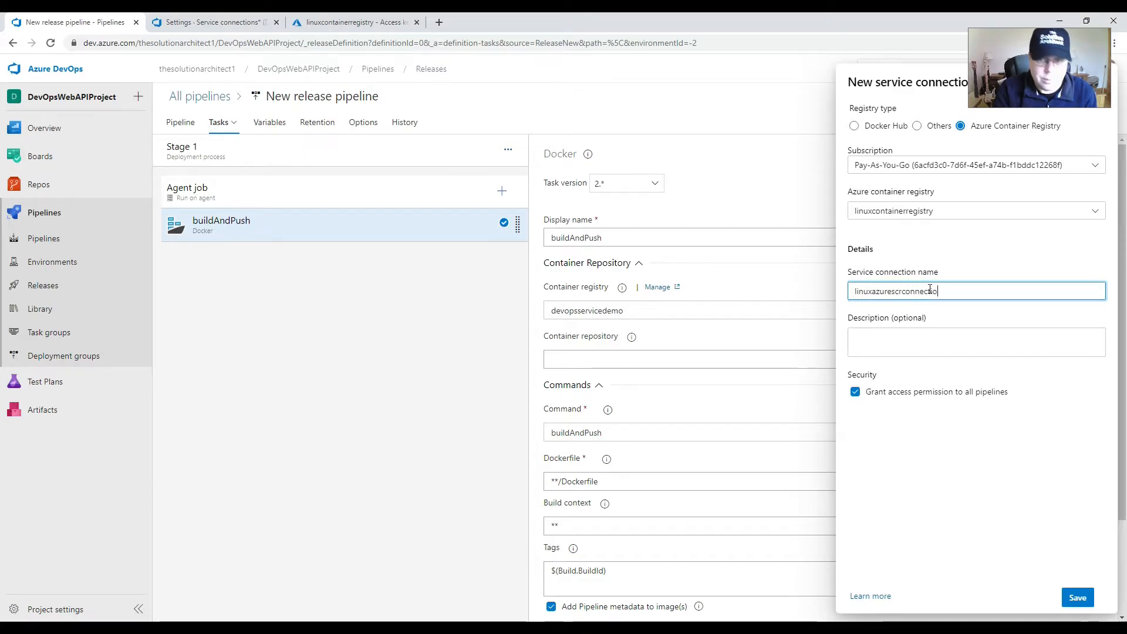
key(BackSpace)
key(BackSpace)
text(io)
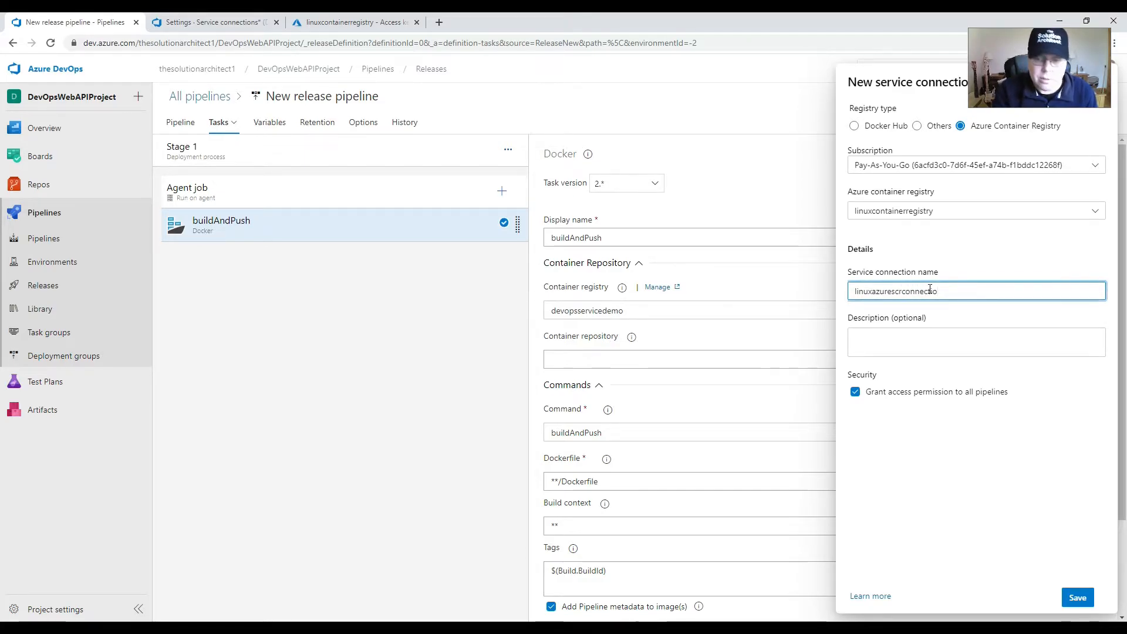
text(n)
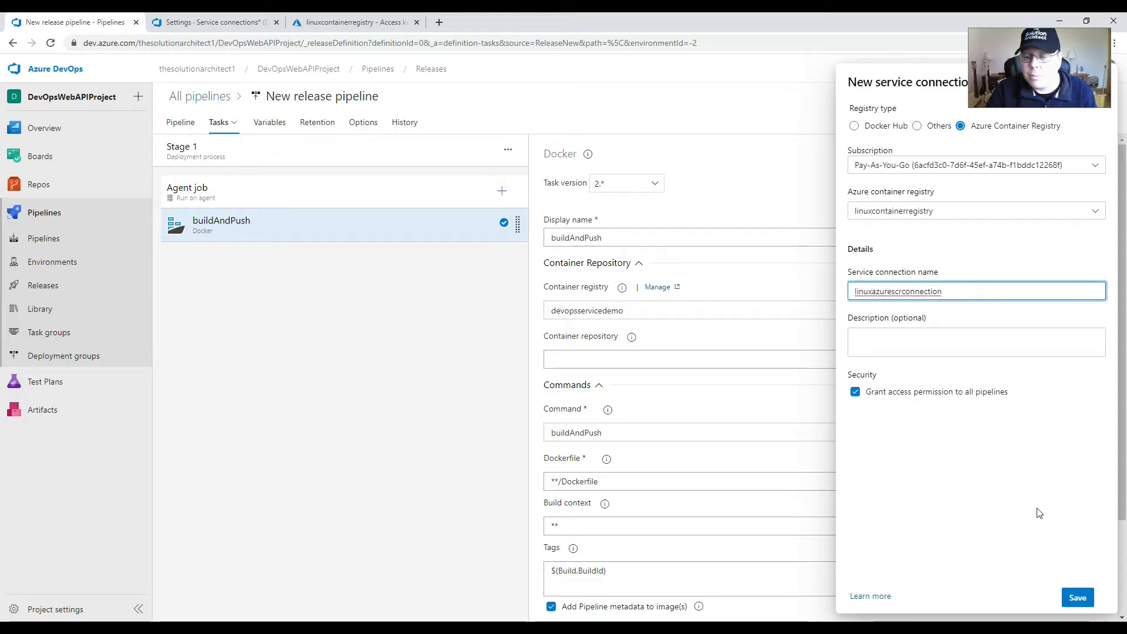
click(1078, 599)
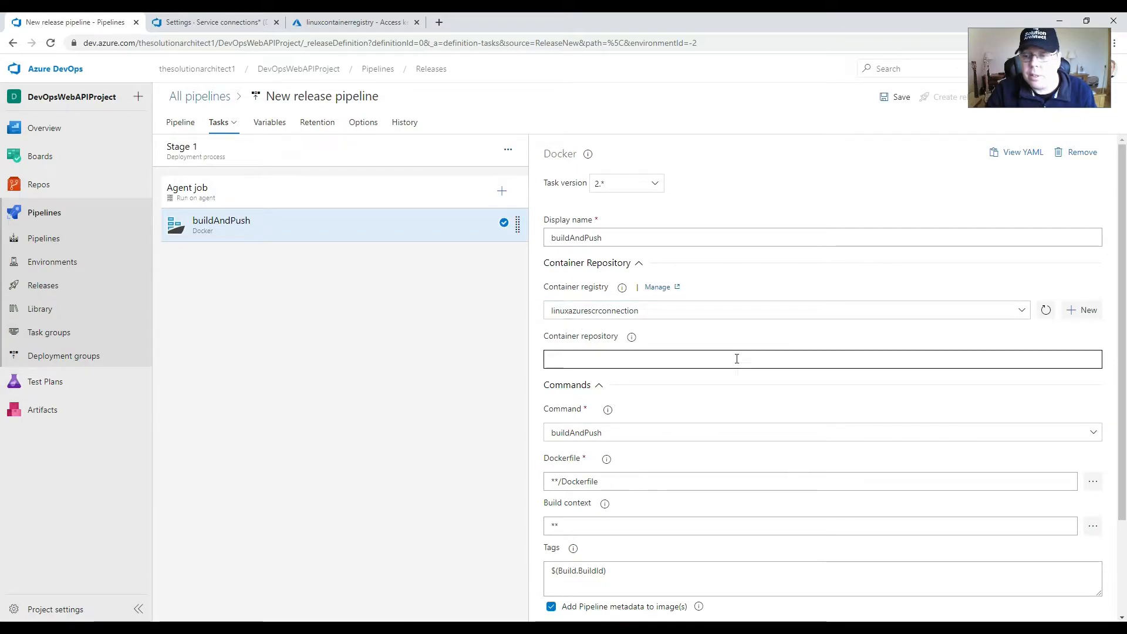
Step: Set the Docker task's container repository to weatherlinuxrepository
click(651, 357)
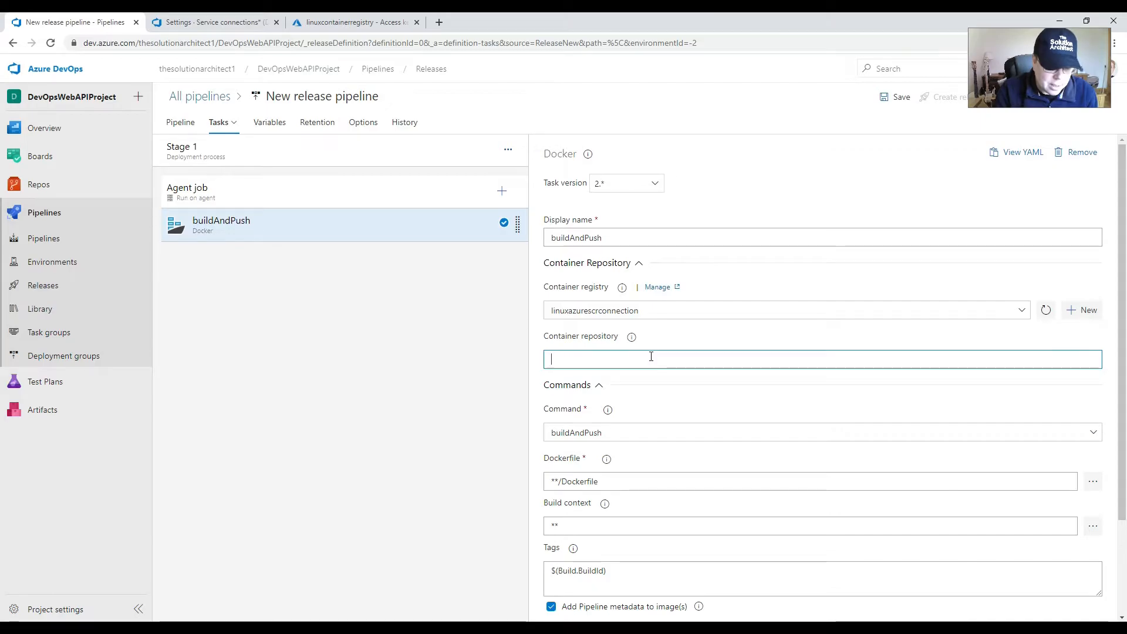
text(weathel)
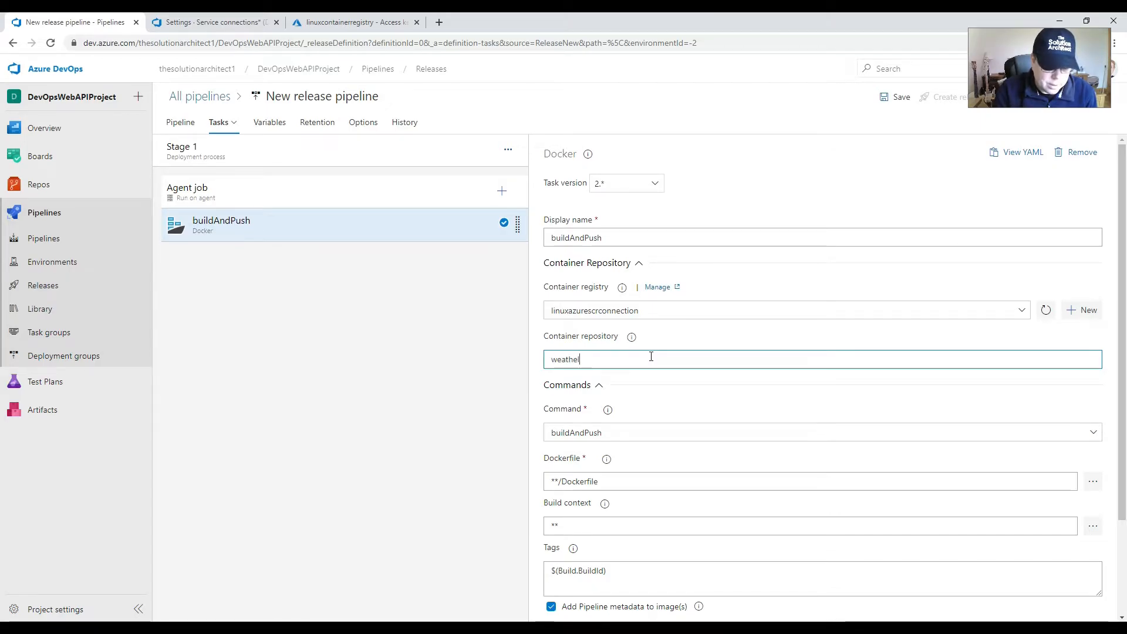
text(increpository)
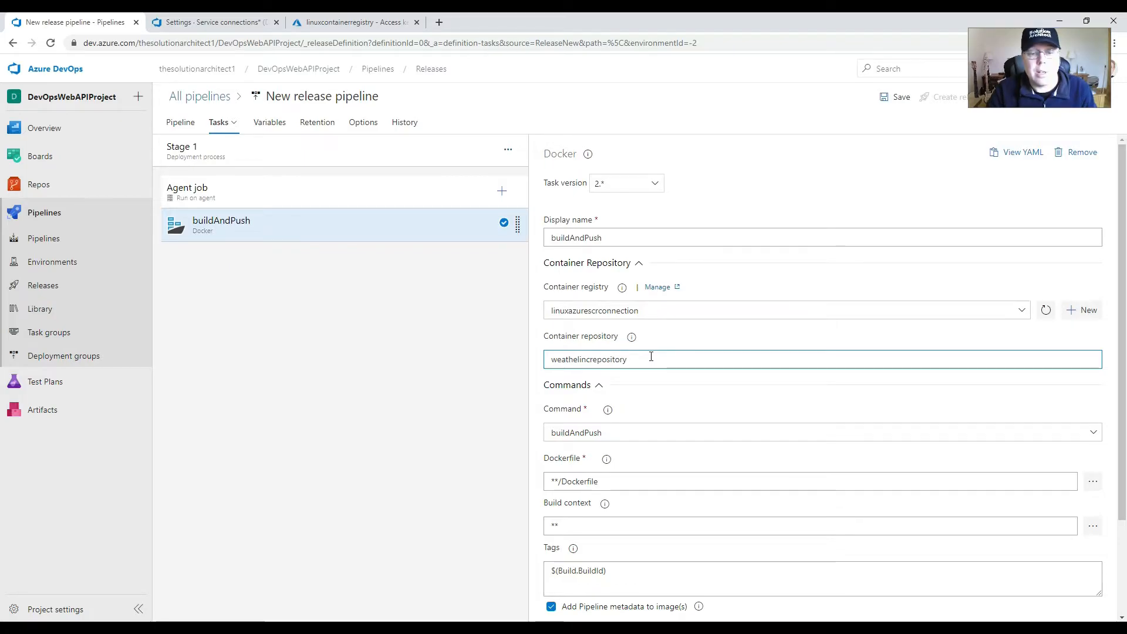
drag(590, 360, 586, 359)
text(ux)
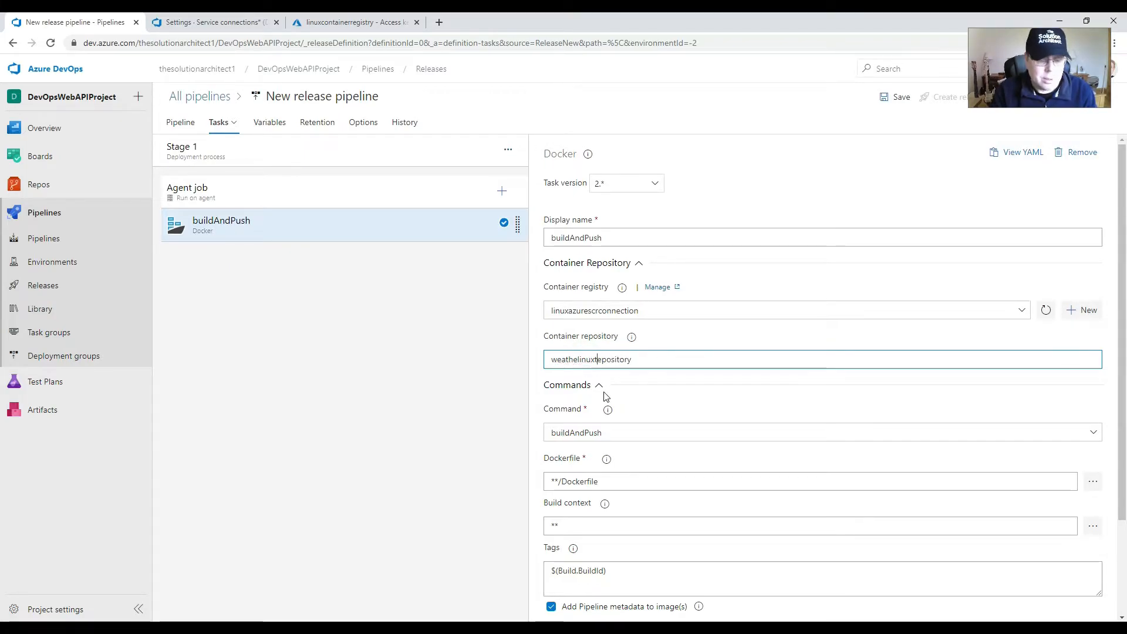
text(r)
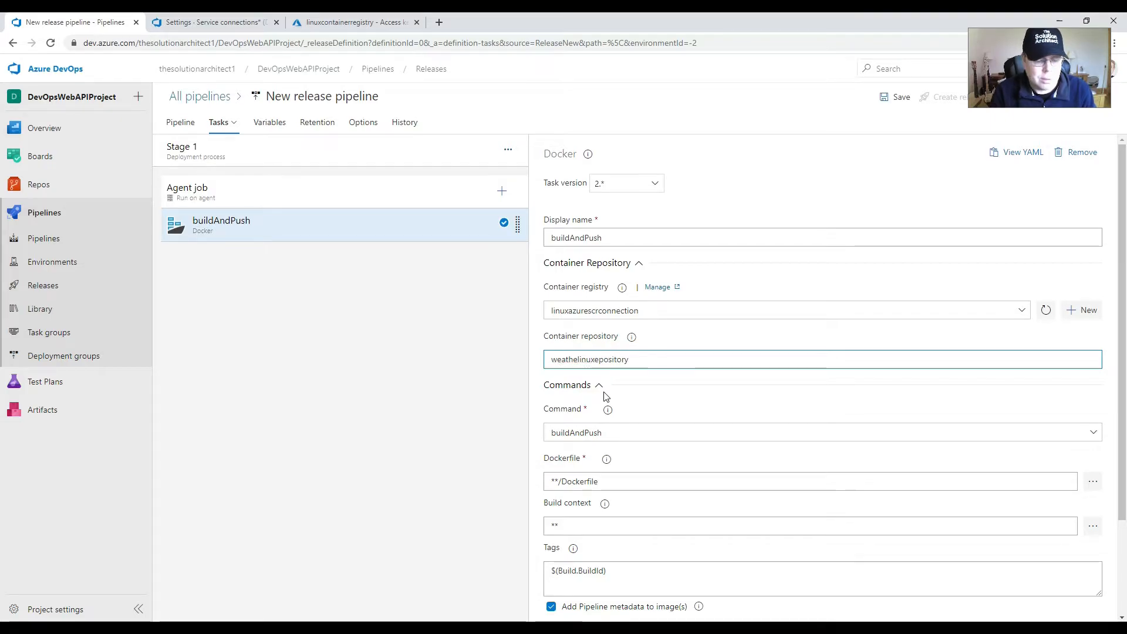
key(Left)
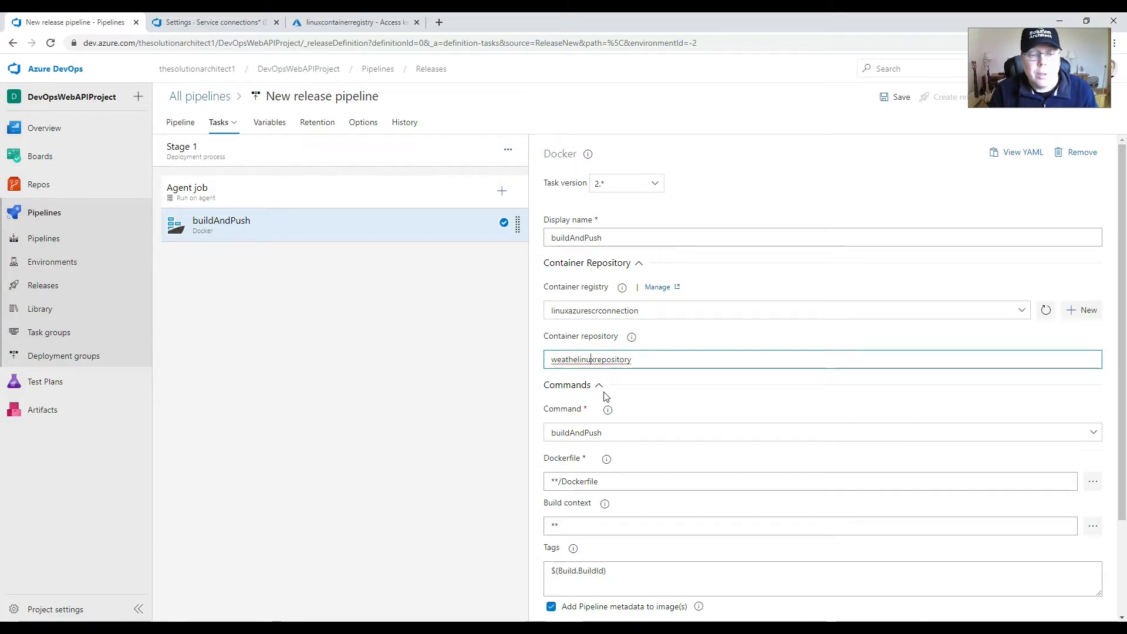
text(r)
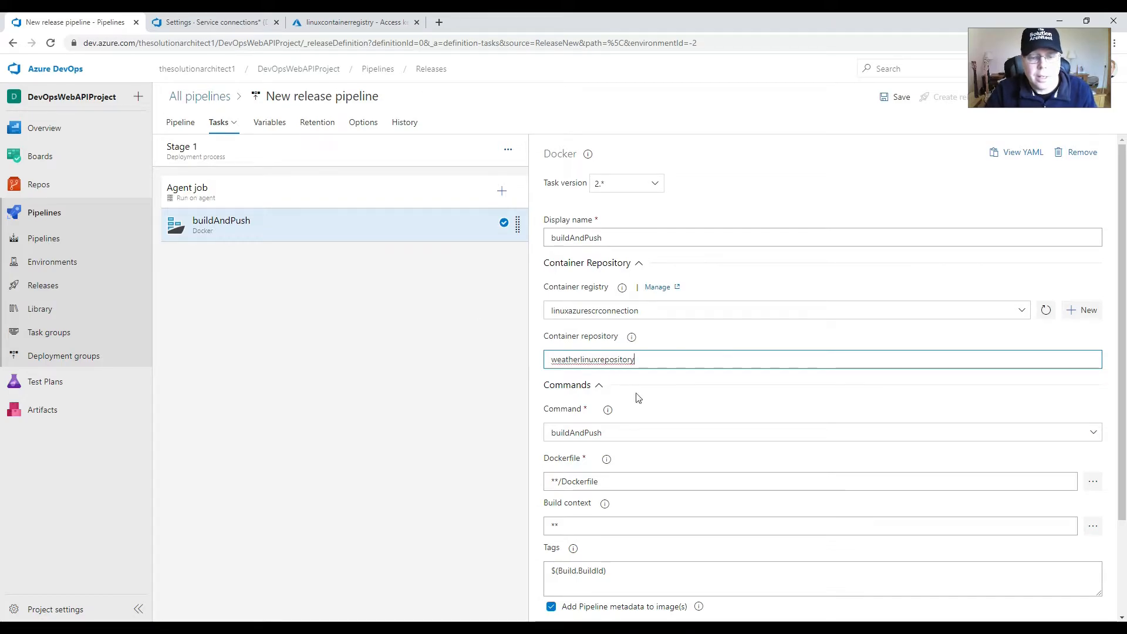
Step: Review the Docker task's remaining command settings and save the release pipeline
scroll(757, 413, down, 3)
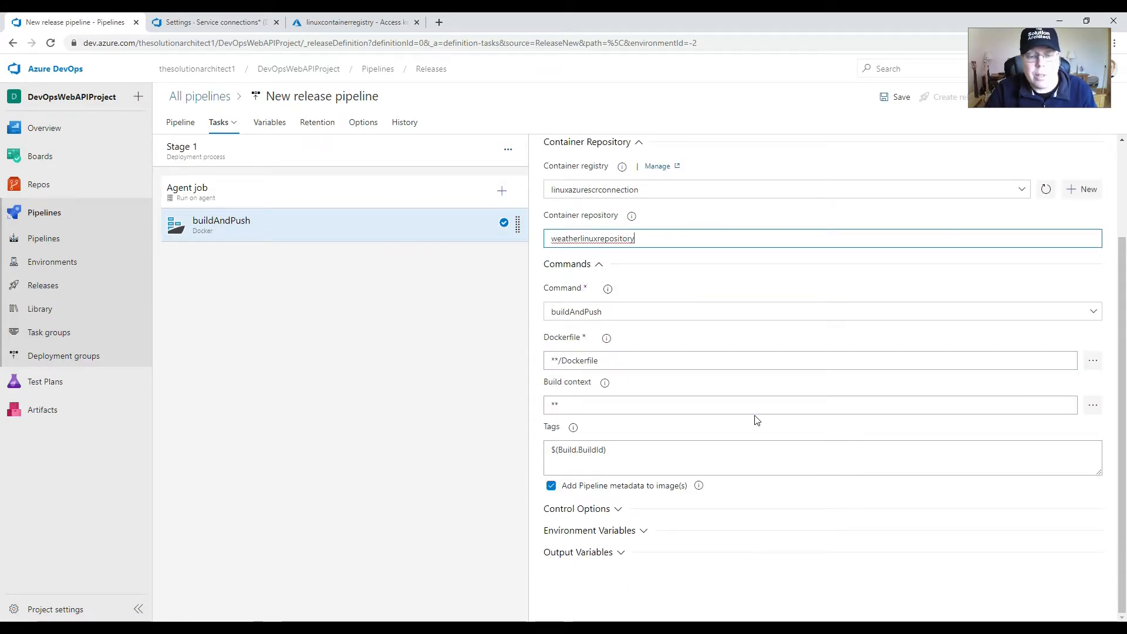
scroll(755, 418, up, 3)
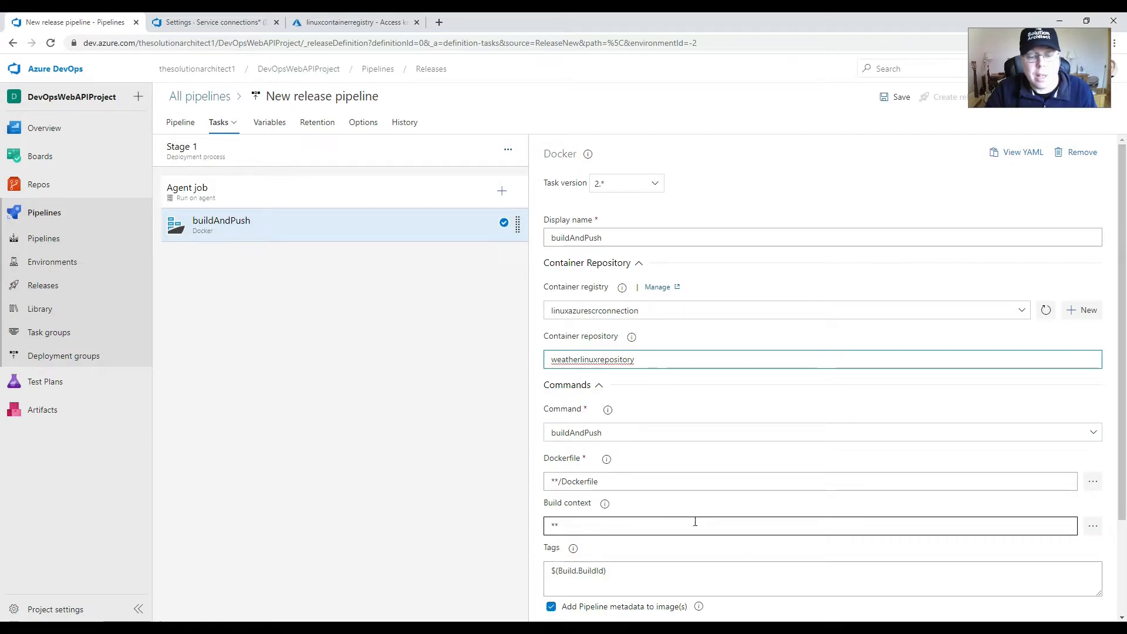
scroll(936, 343, down, 2)
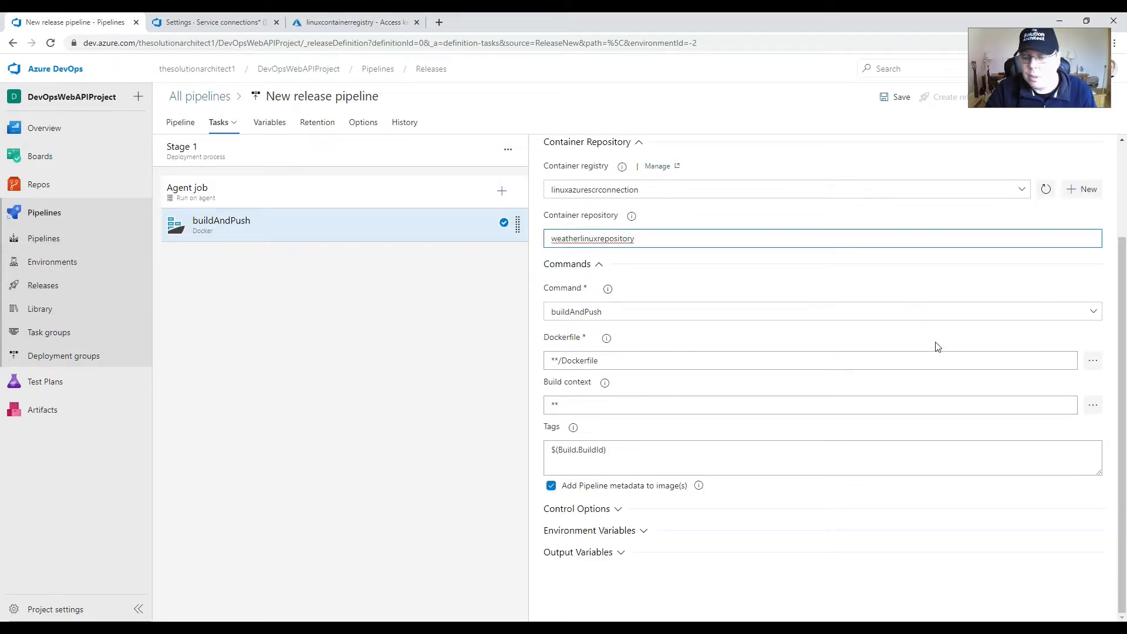
scroll(936, 345, up, 2)
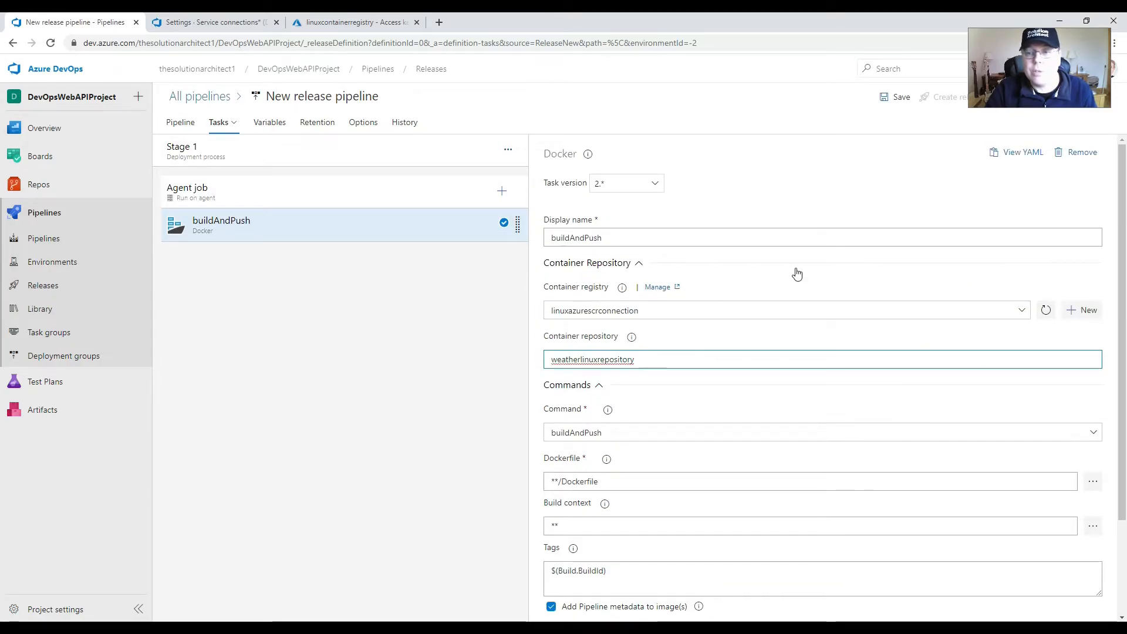
click(893, 98)
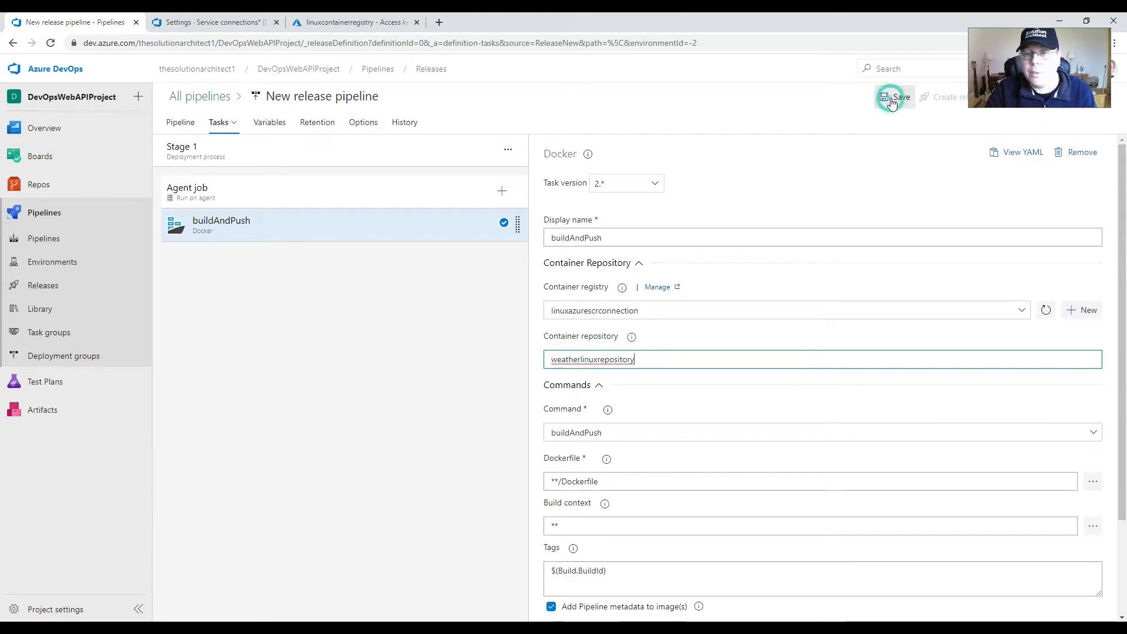
click(616, 411)
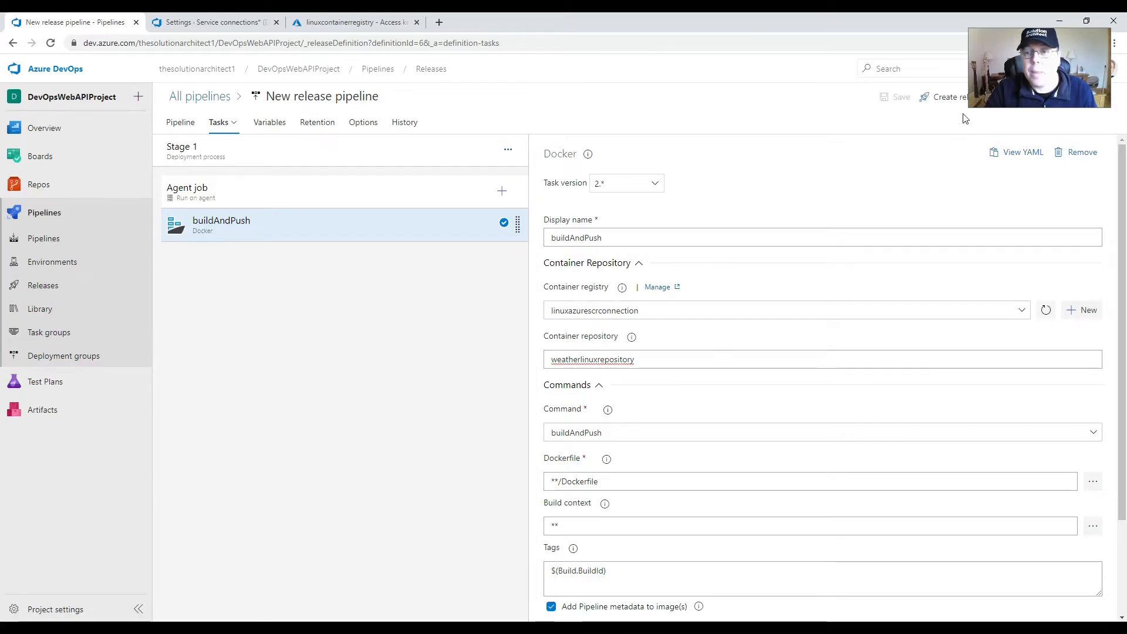
Step: Create a new release from the pipeline with Stage 1's trigger changed from automated to manual
click(944, 99)
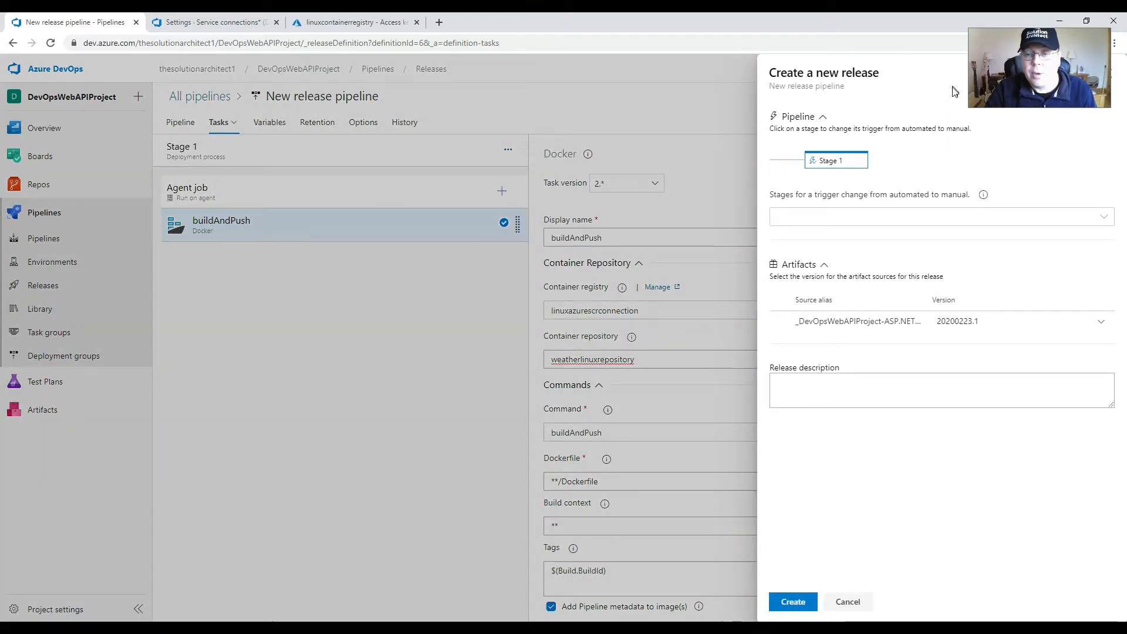
click(919, 221)
click(801, 240)
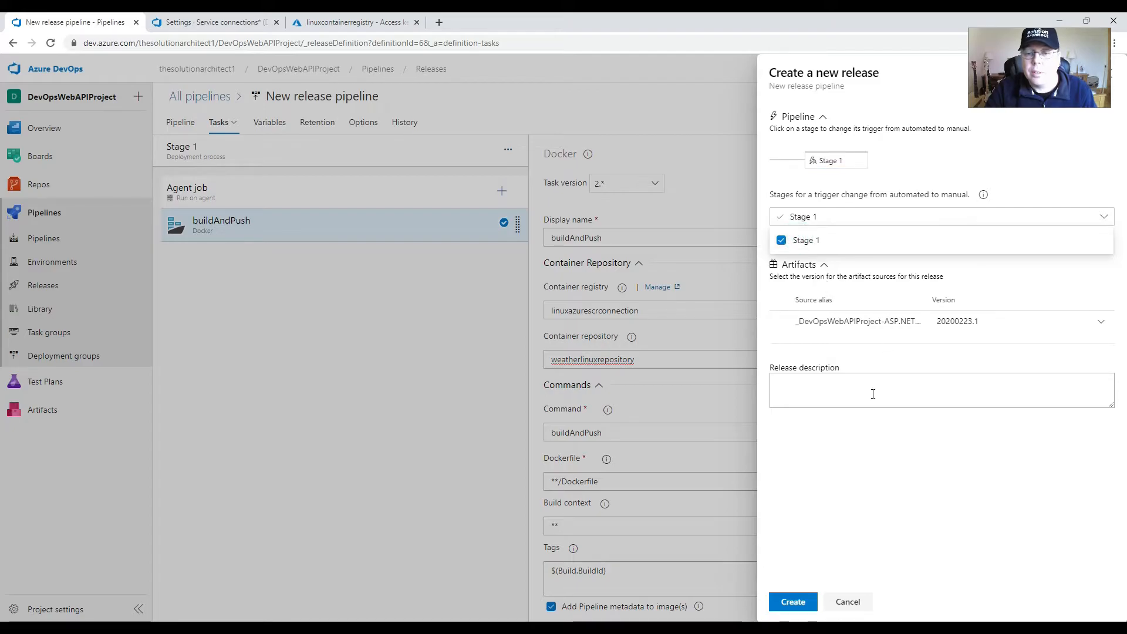
click(793, 601)
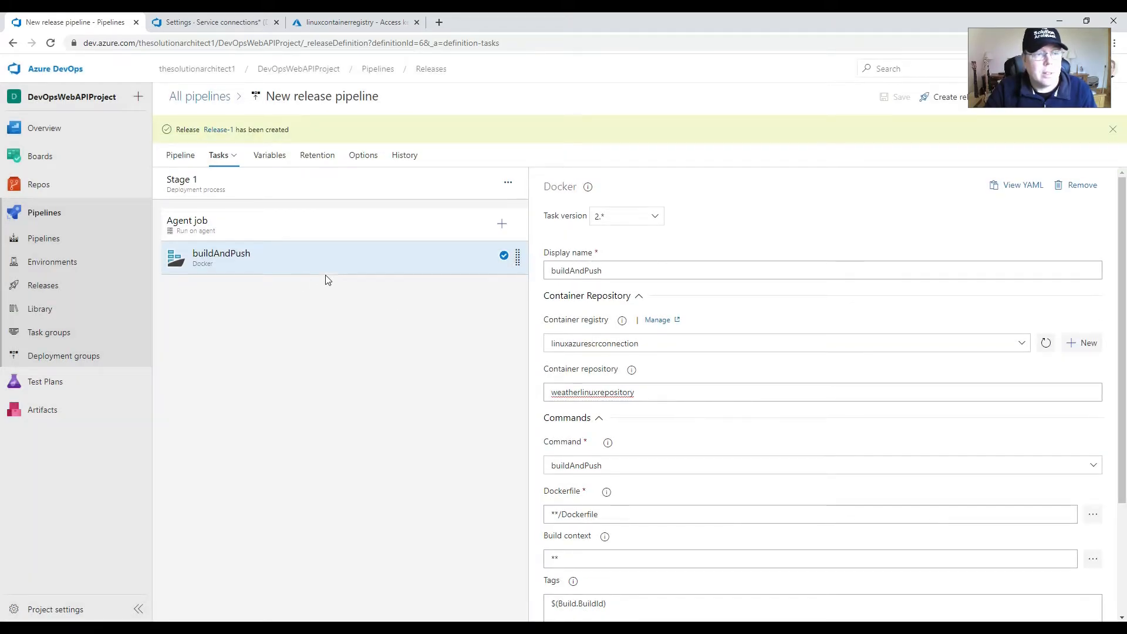
Step: Deploy Stage 1 of the newly created release and open its deployment logs
click(219, 130)
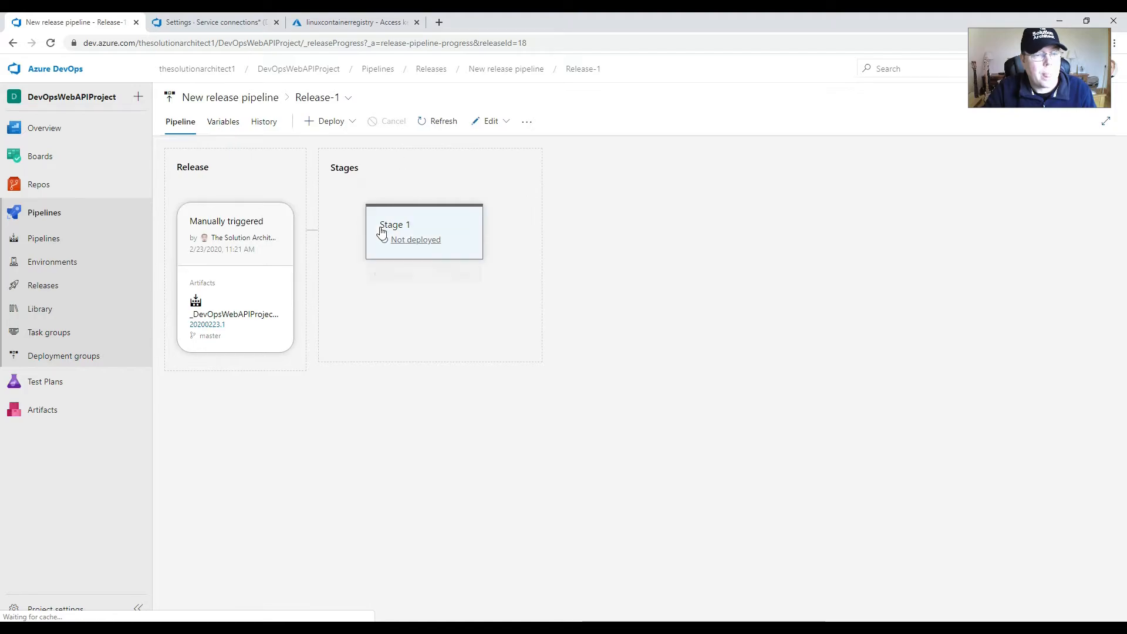
click(395, 276)
click(672, 419)
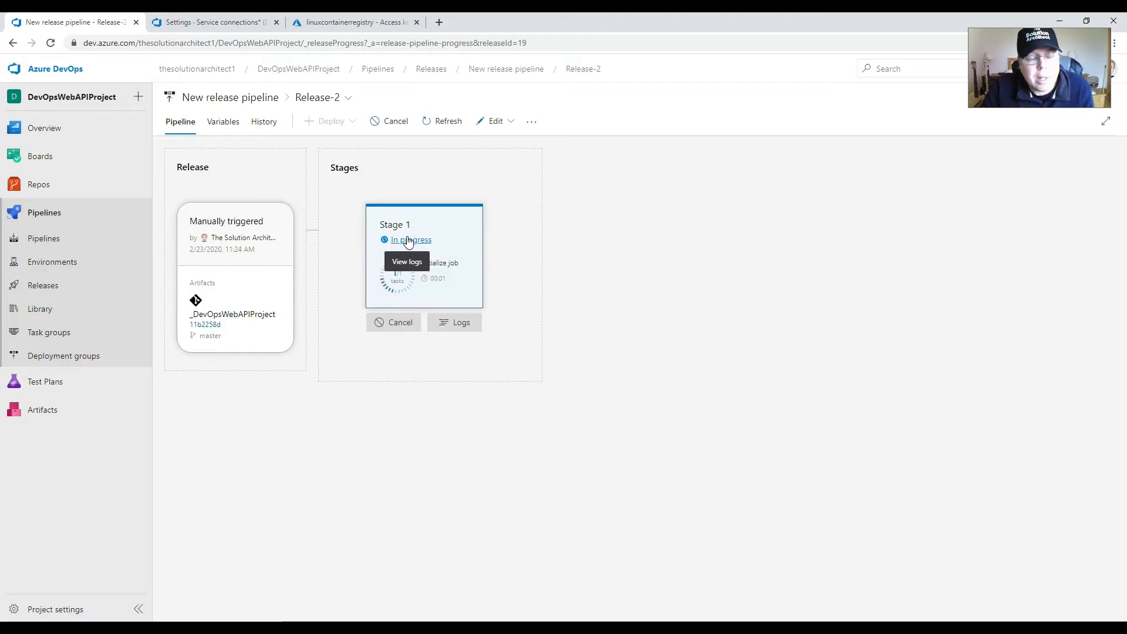
click(409, 241)
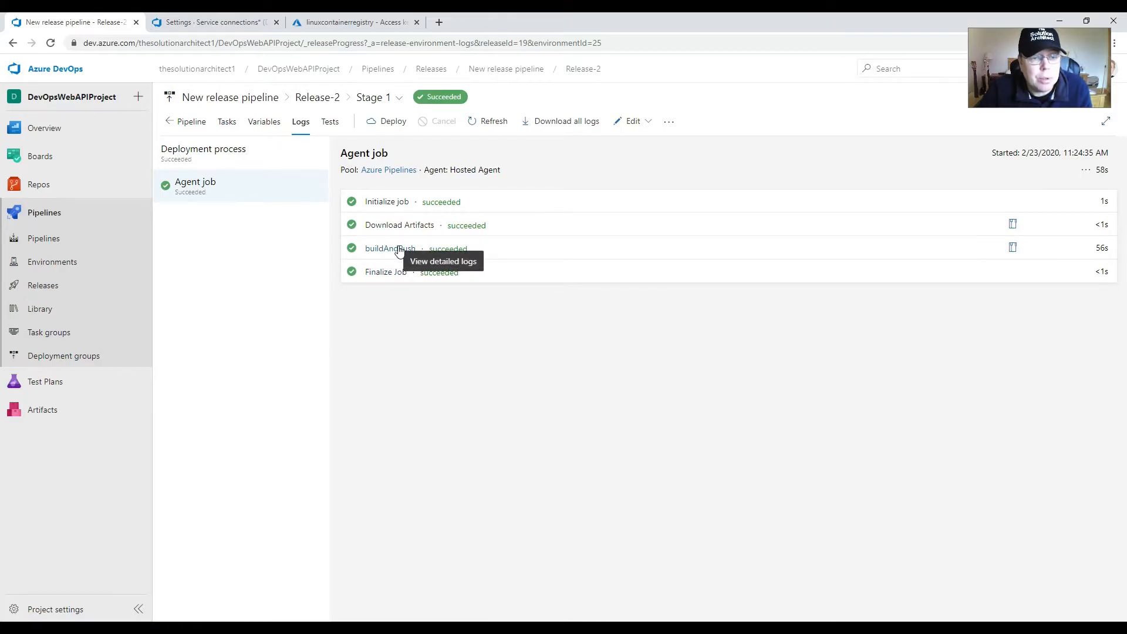
Step: Switch to the Azure portal and inspect the pushed image tag in linuxcontainerregistry's weatherlinuxrepository repository
click(221, 23)
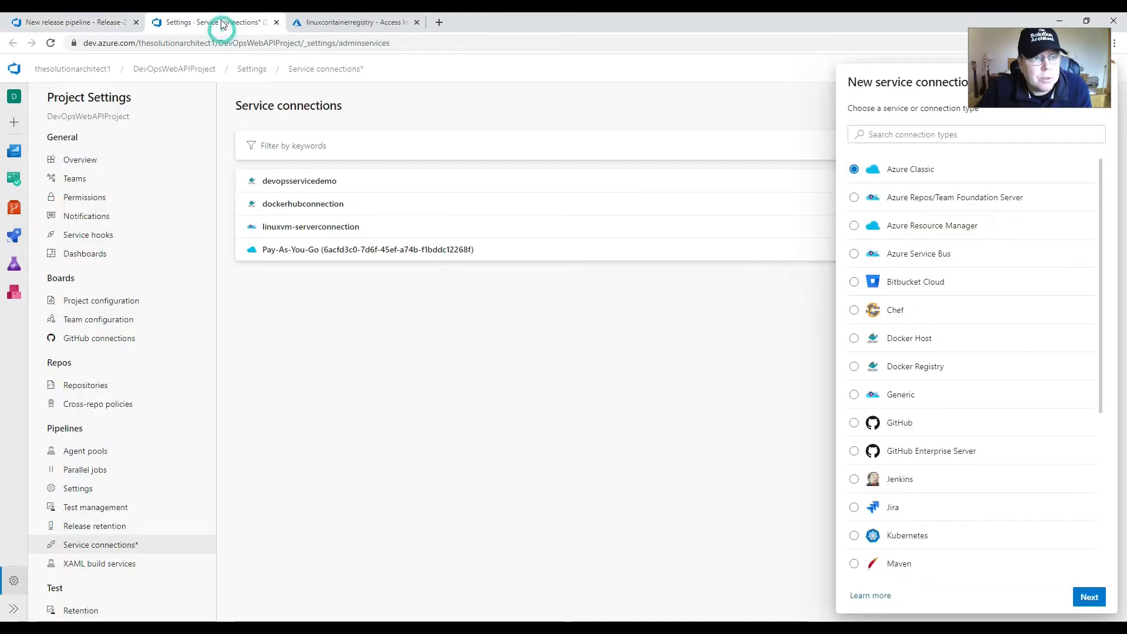
click(320, 23)
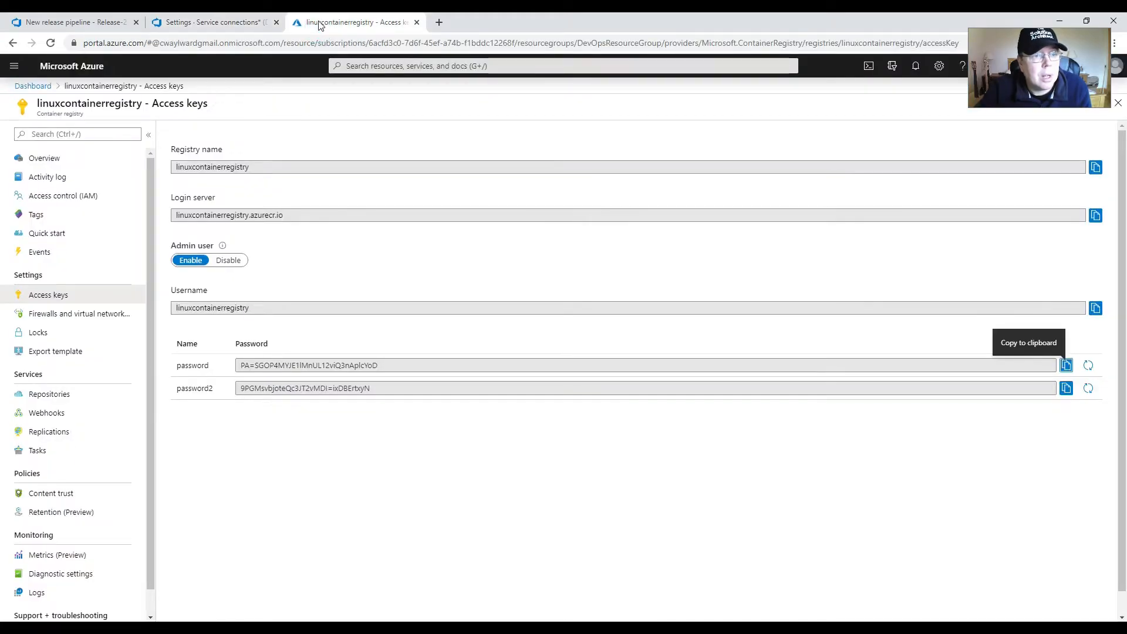
click(118, 86)
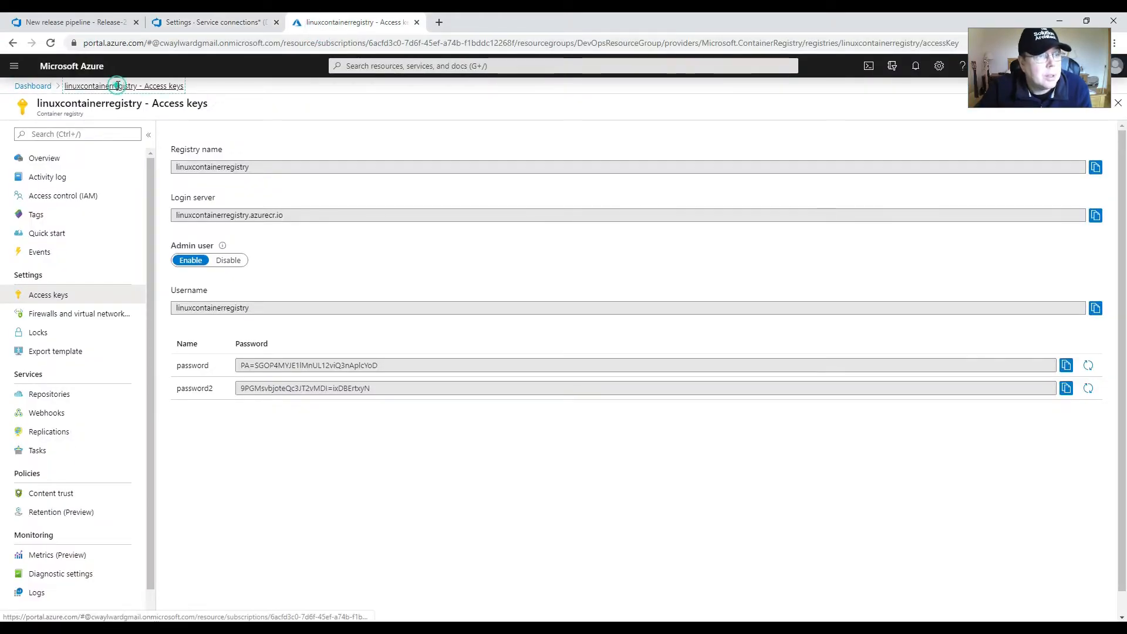
click(30, 86)
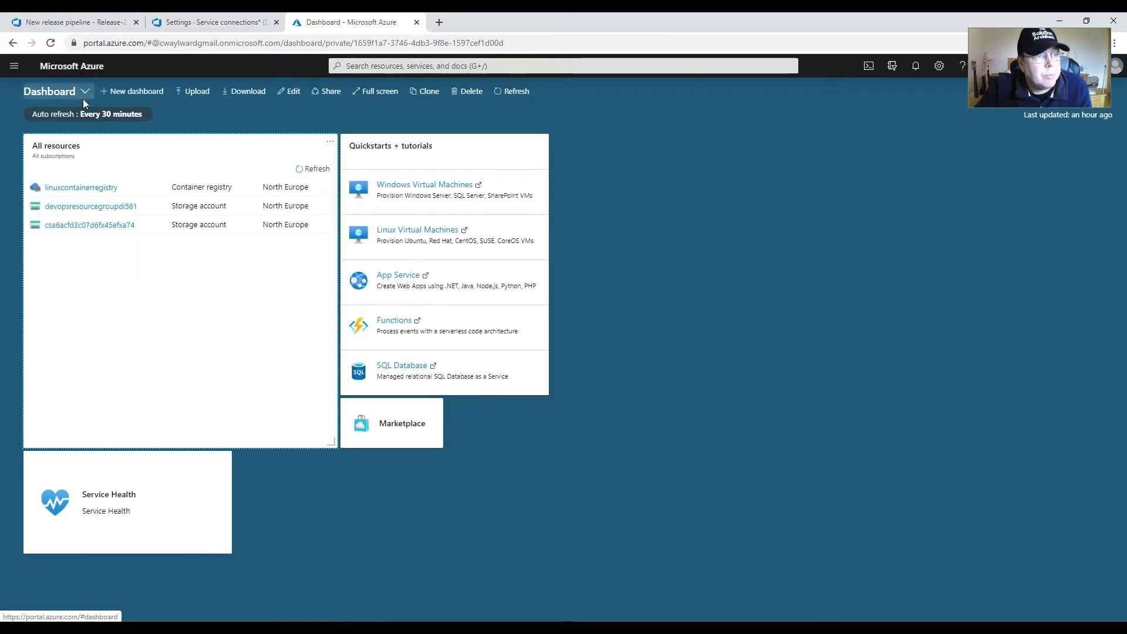
click(83, 188)
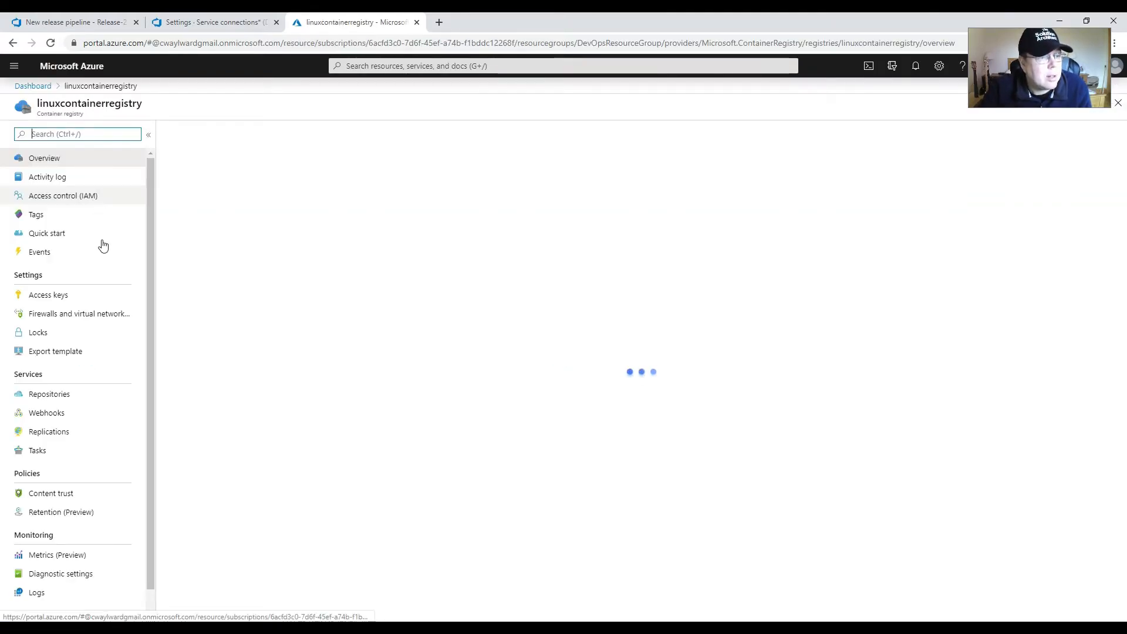
click(51, 401)
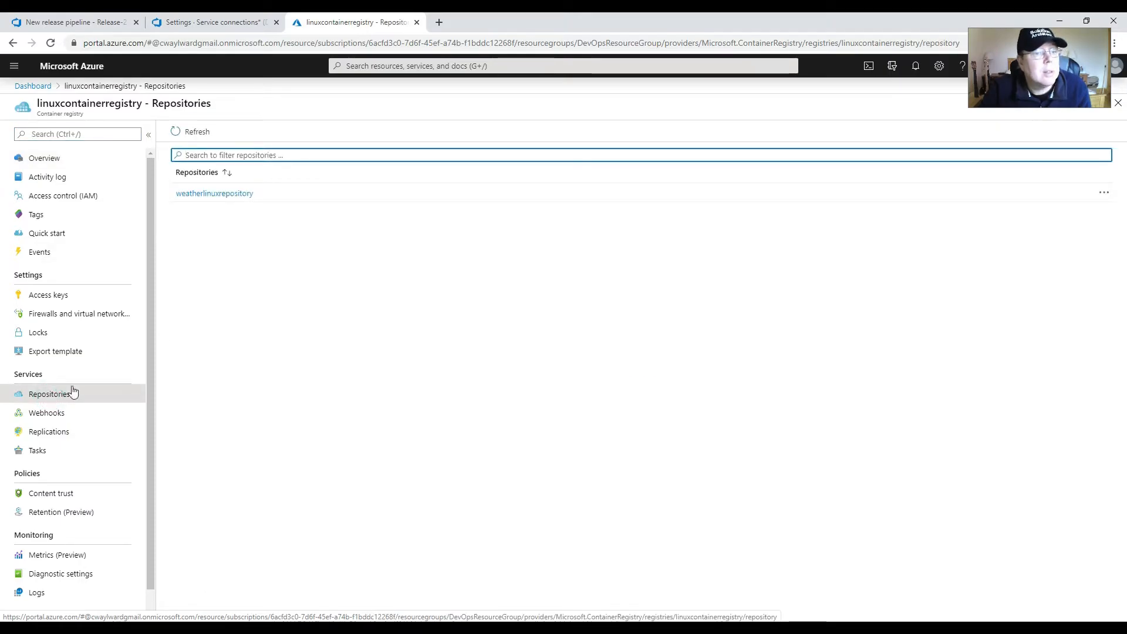
click(234, 197)
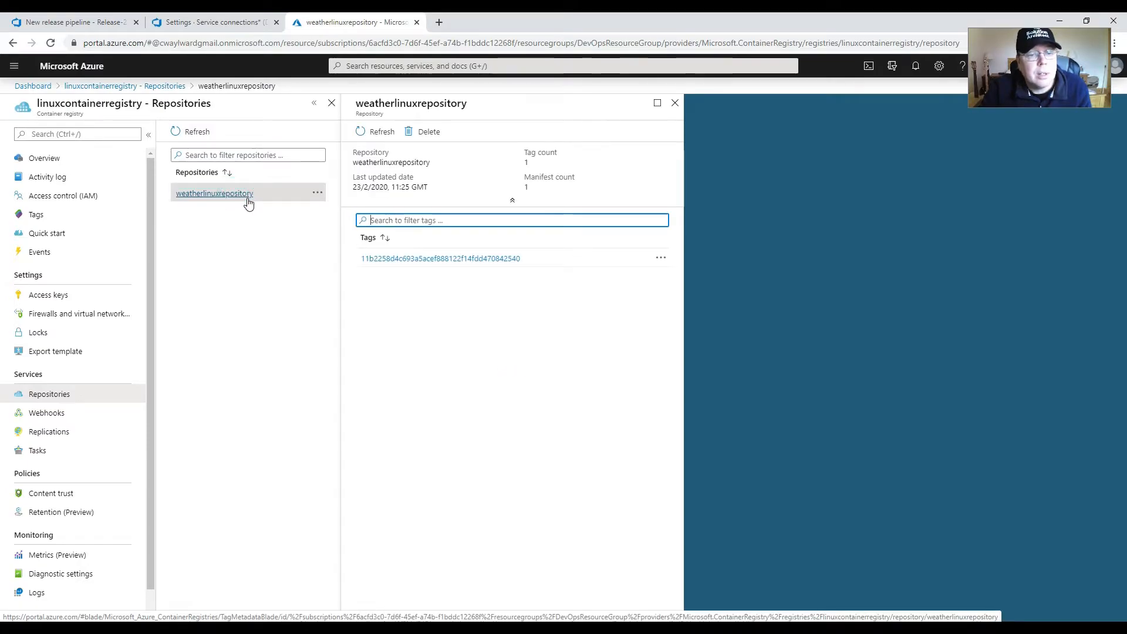
click(414, 259)
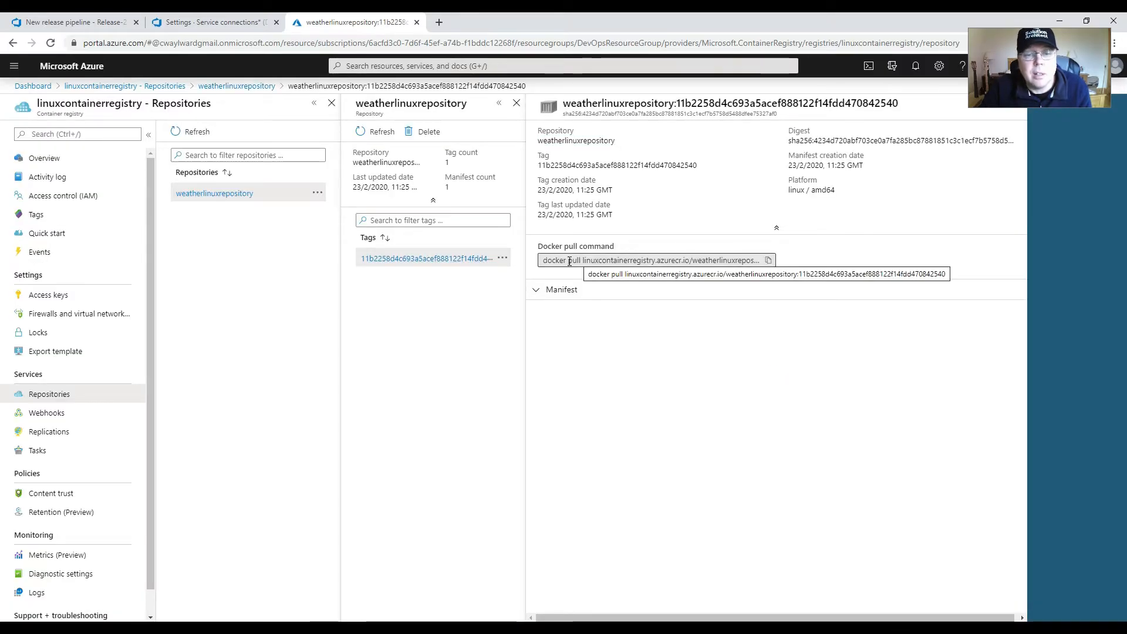
Step: Copy the Docker pull command for the weatherlinuxrepository image tag
drag(554, 260, 744, 260)
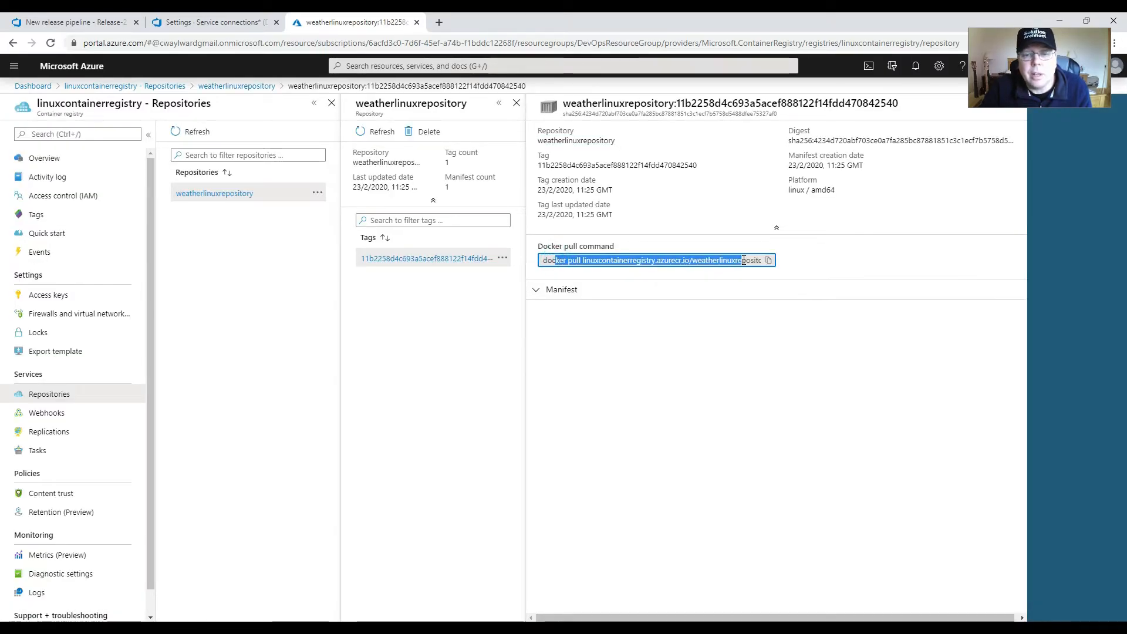
click(582, 260)
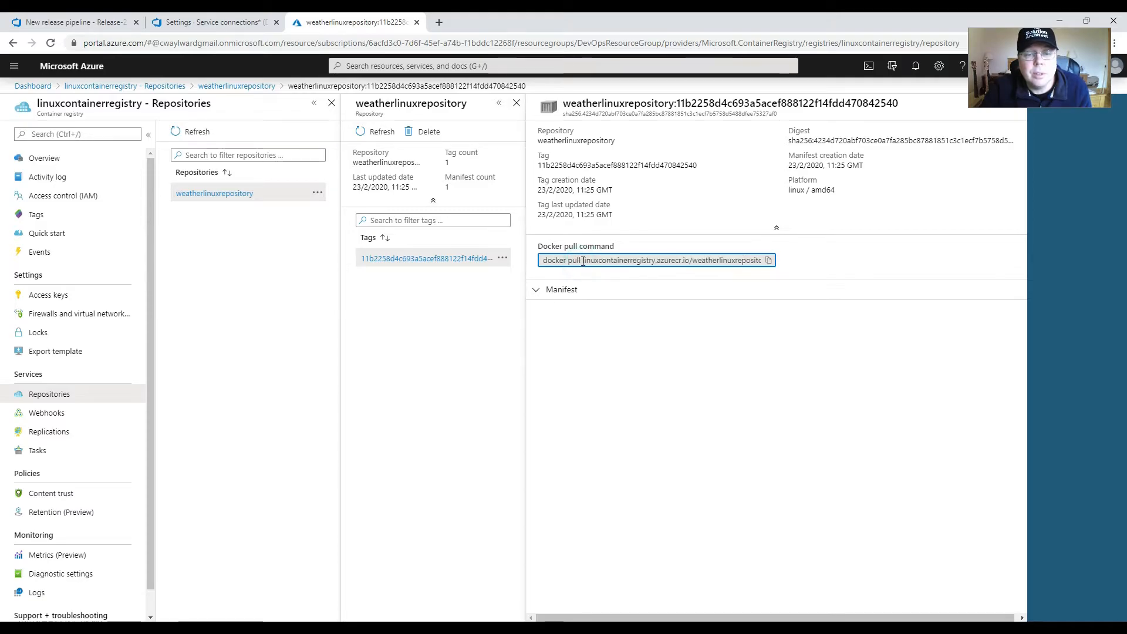
mouse_move(627, 260)
mouse_down()
mouse_move(763, 260)
mouse_move(546, 260)
mouse_move(646, 260)
mouse_up()
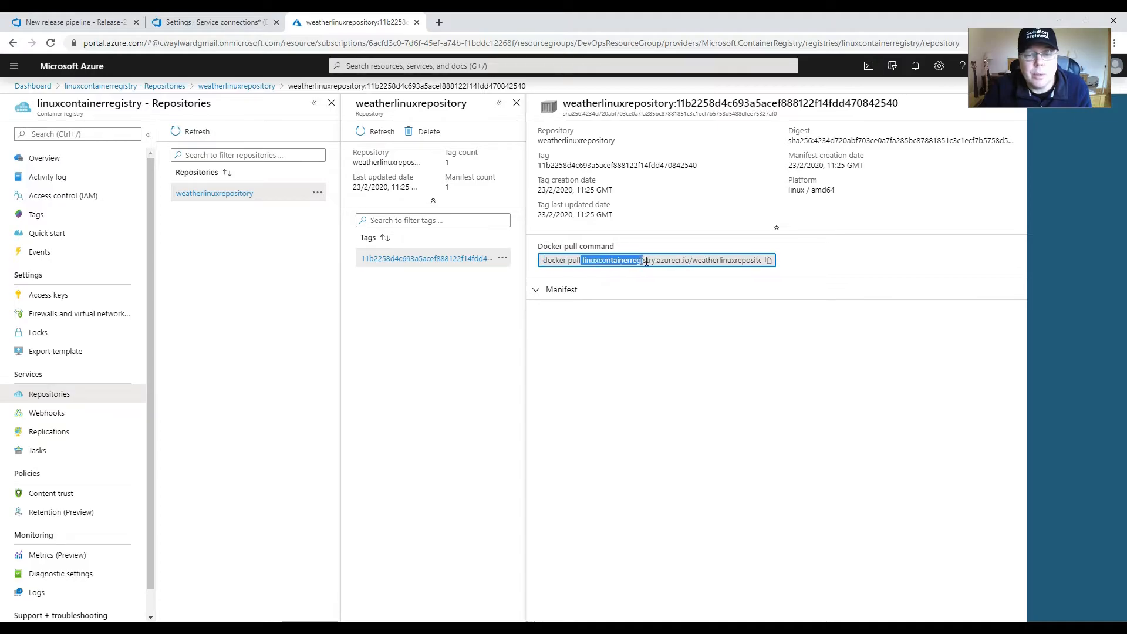
click(768, 261)
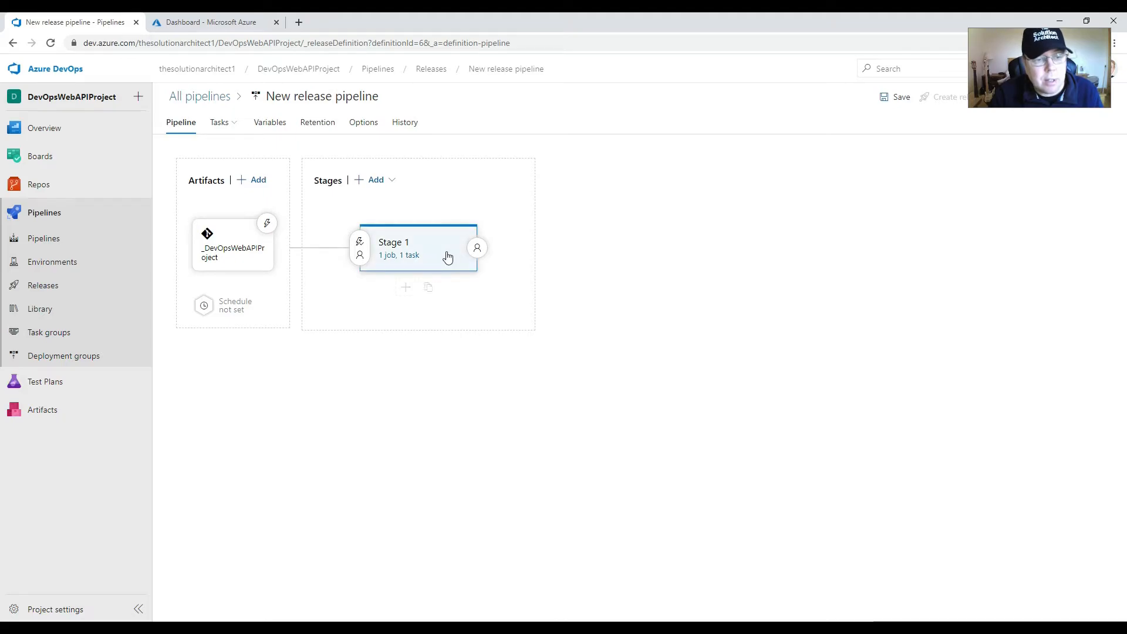
Step: Set the tags of Stage 1's buildAndPush Docker task to latest and save the release pipeline
click(392, 258)
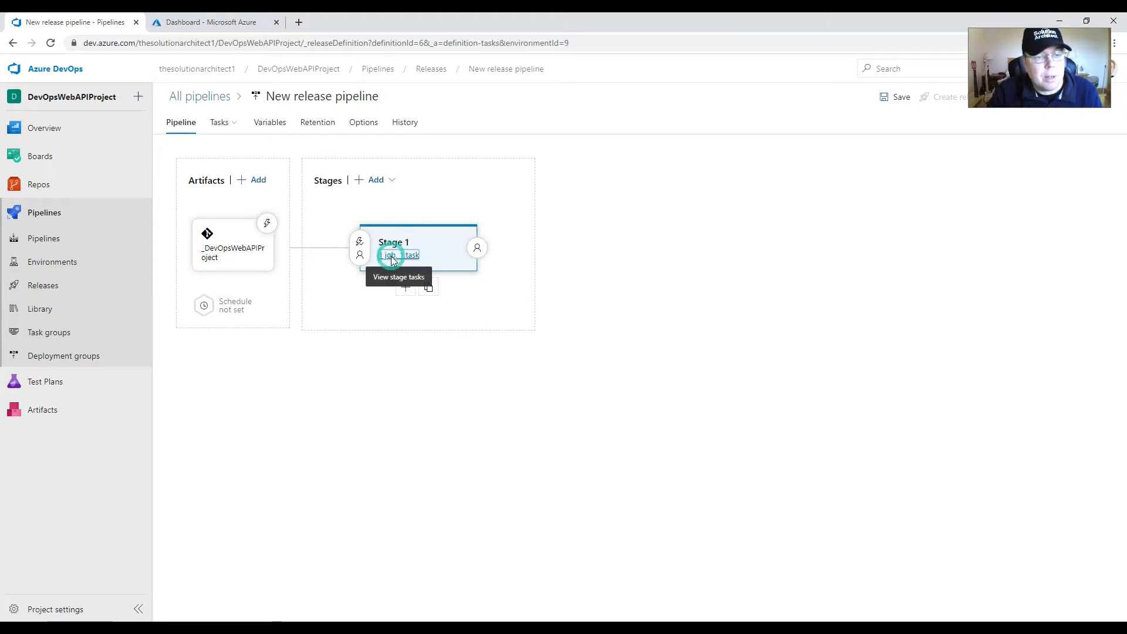
click(251, 226)
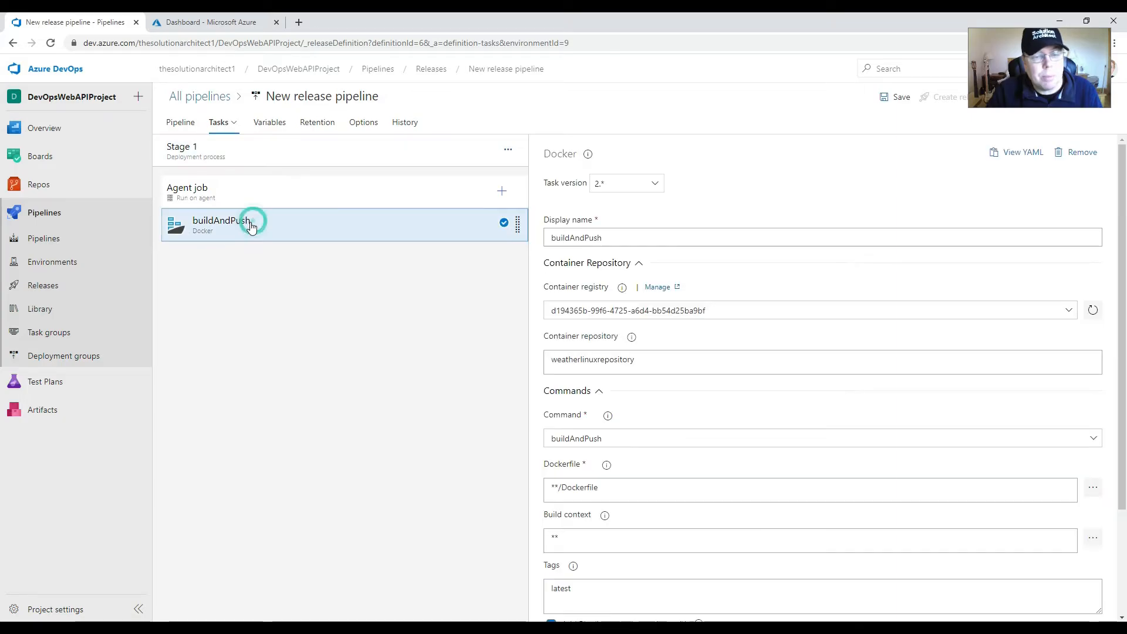
scroll(551, 411, down, 3)
drag(585, 451, 497, 452)
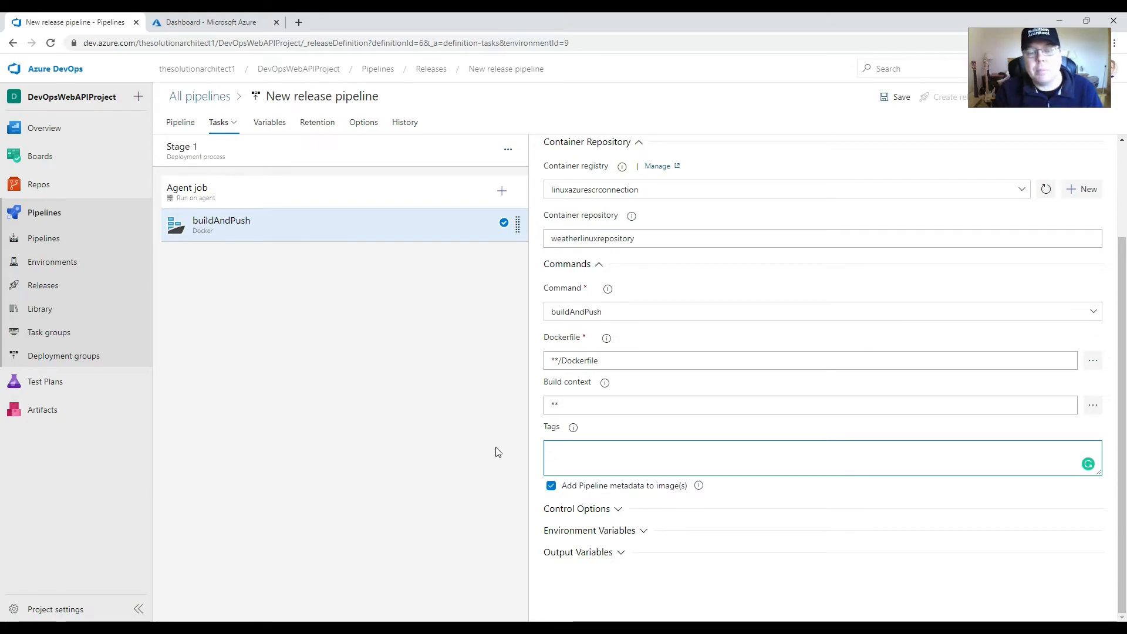
click(575, 453)
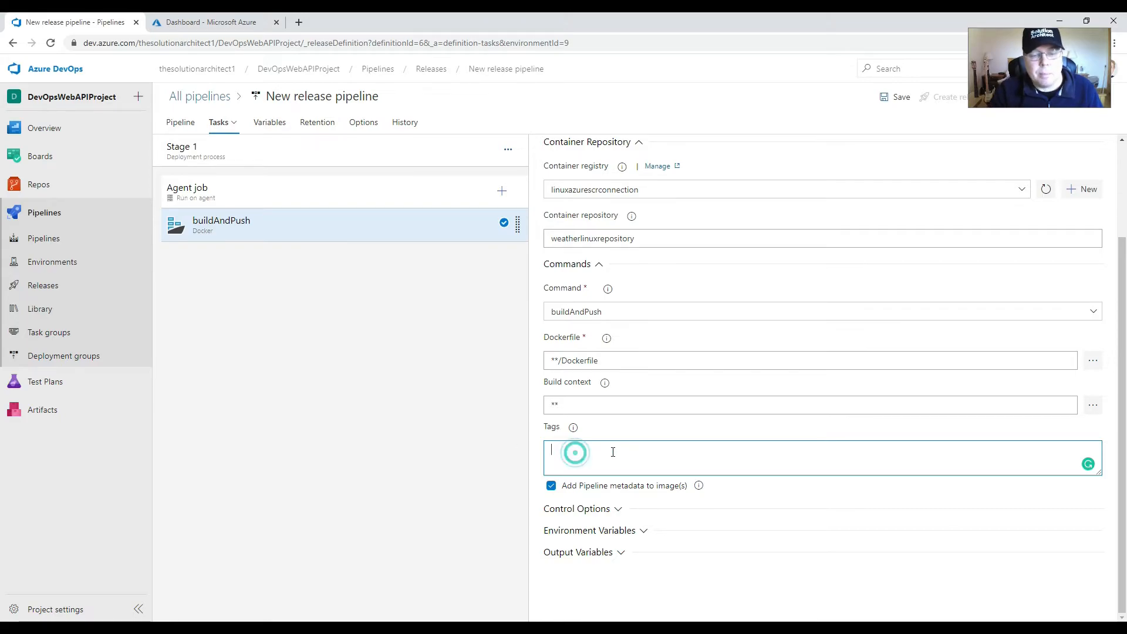
click(565, 453)
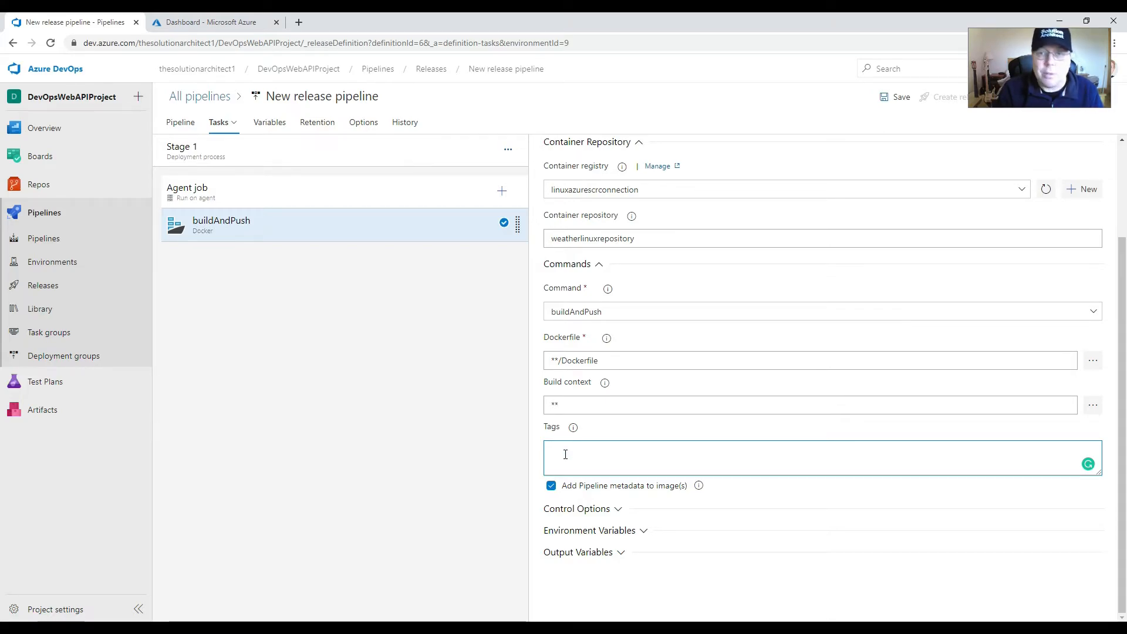
text(1.1)
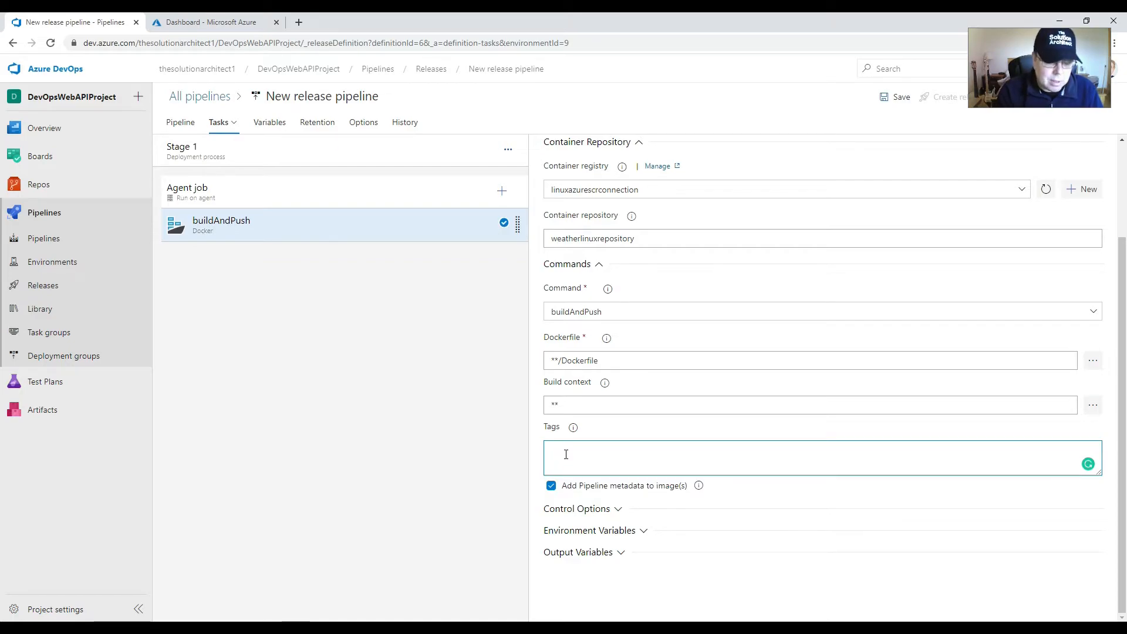
text(latest)
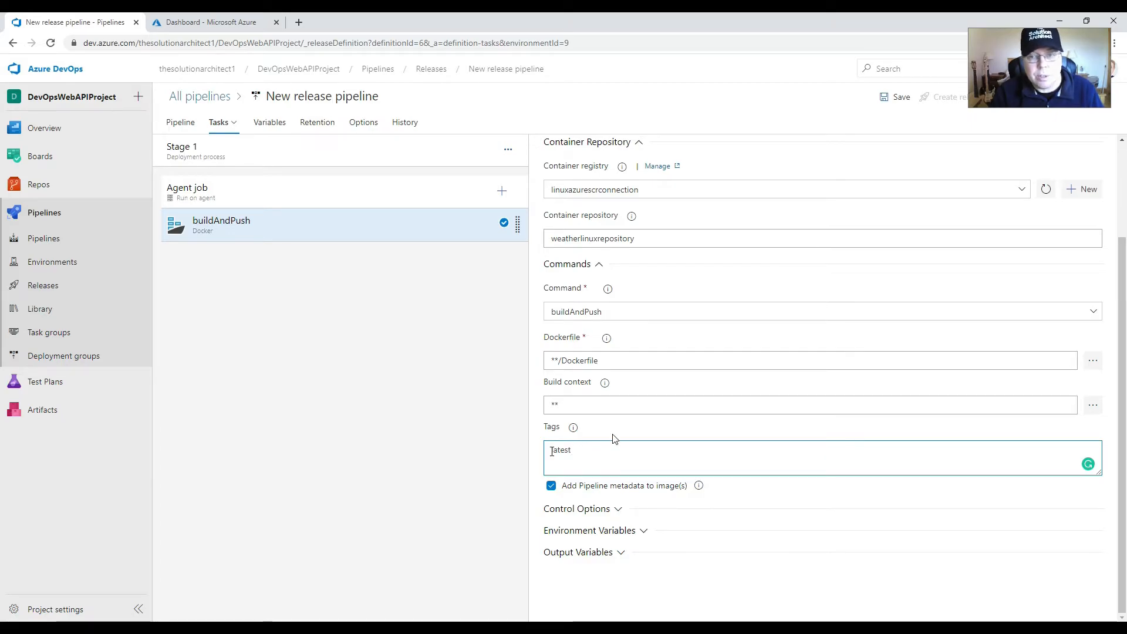
click(896, 97)
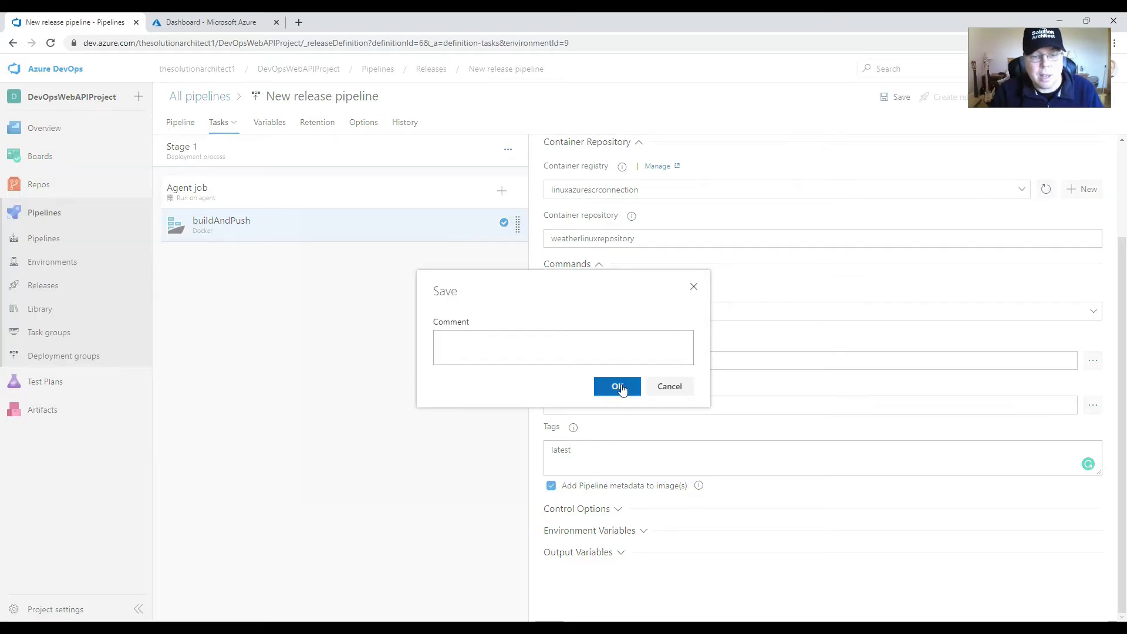
click(617, 387)
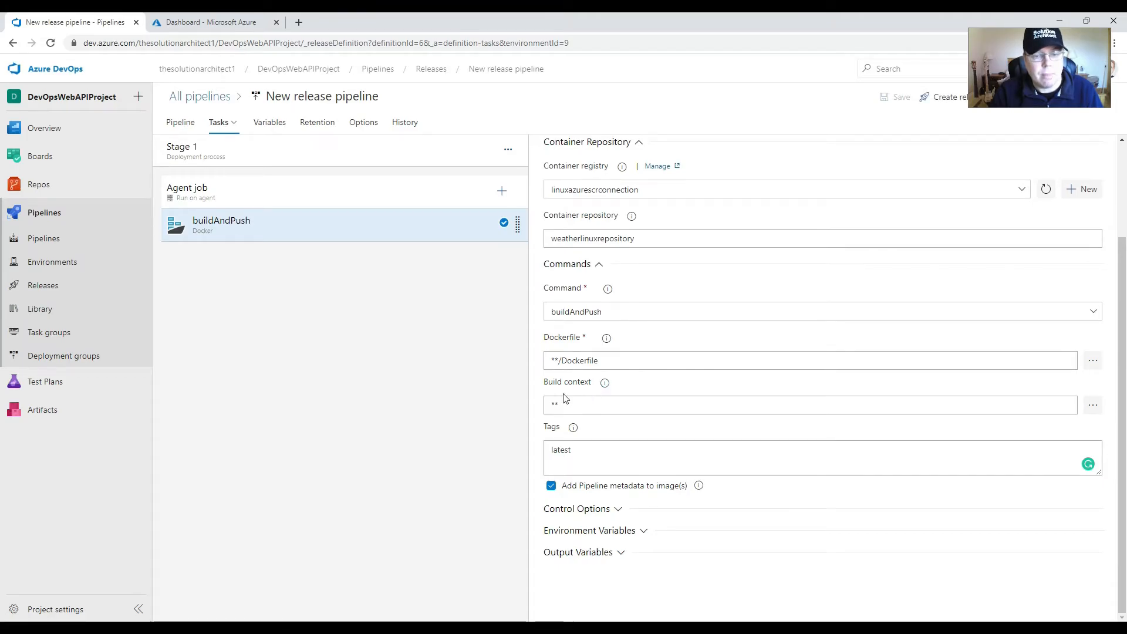
Step: Add a new stage after Stage 1 in the release pipeline, starting from an empty job
click(186, 125)
mouse_move(443, 249)
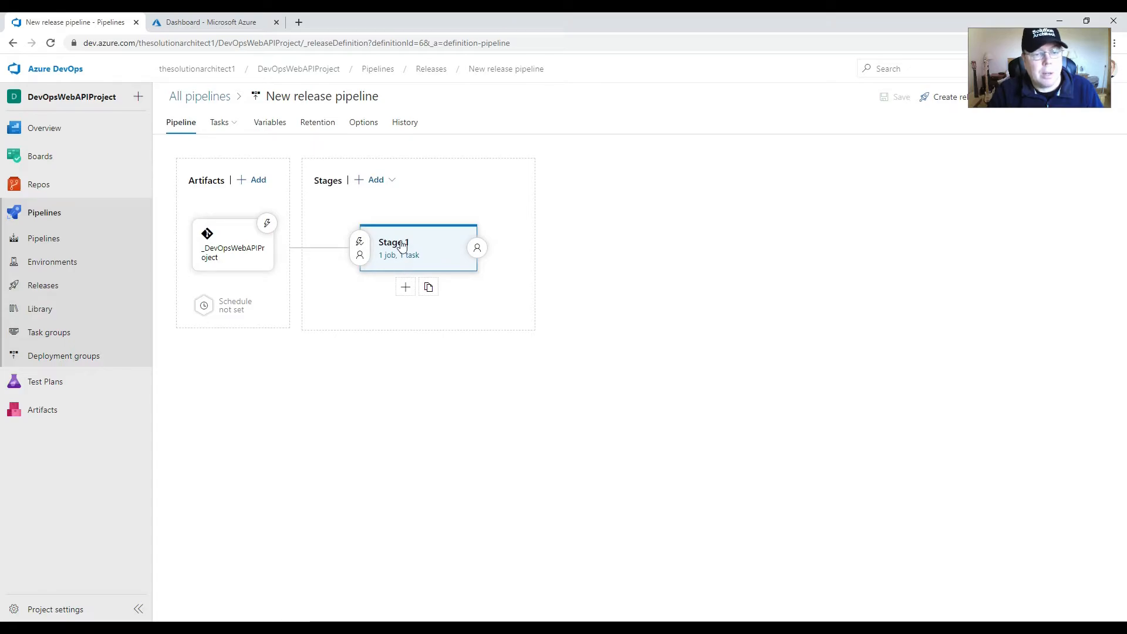
click(407, 291)
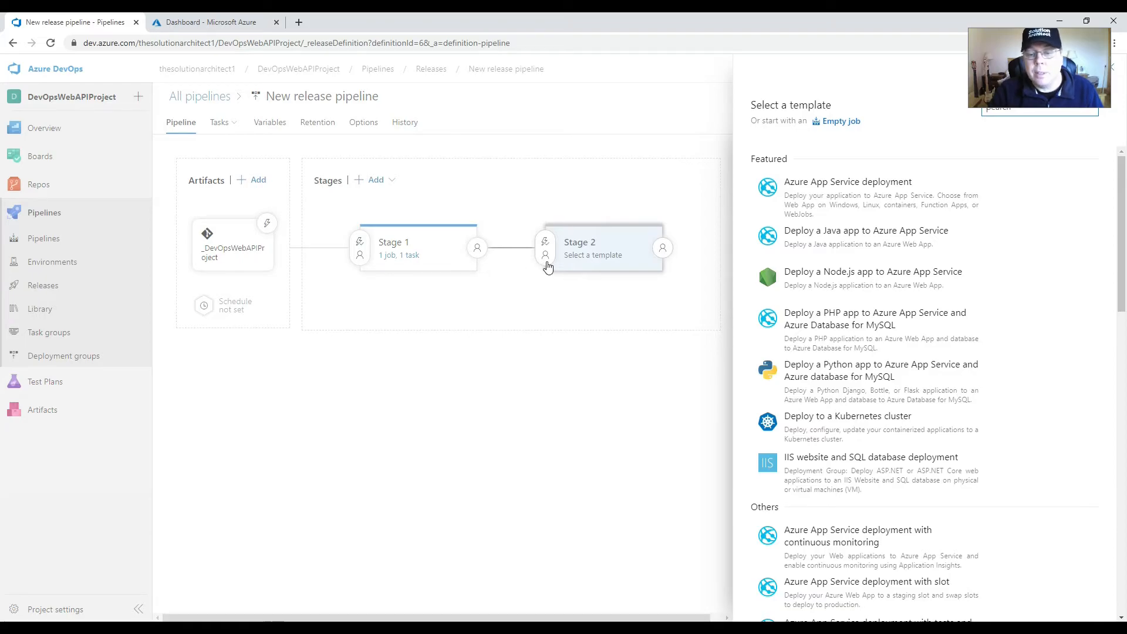
click(843, 122)
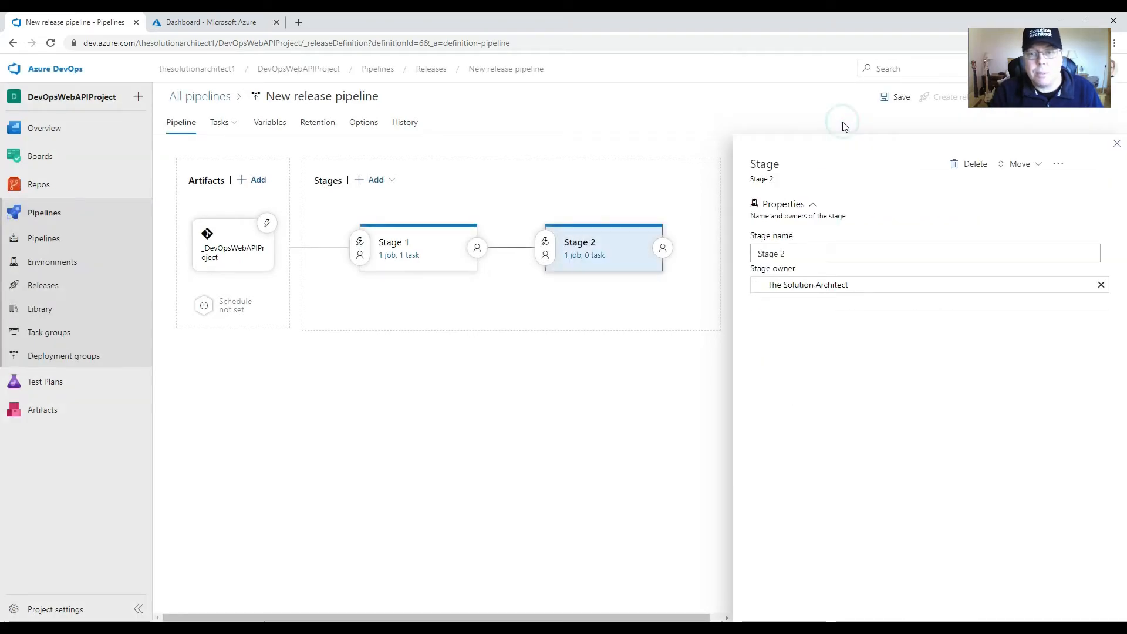
Step: Rename the new Stage 2 to CreateStartInstance
triple_click(799, 254)
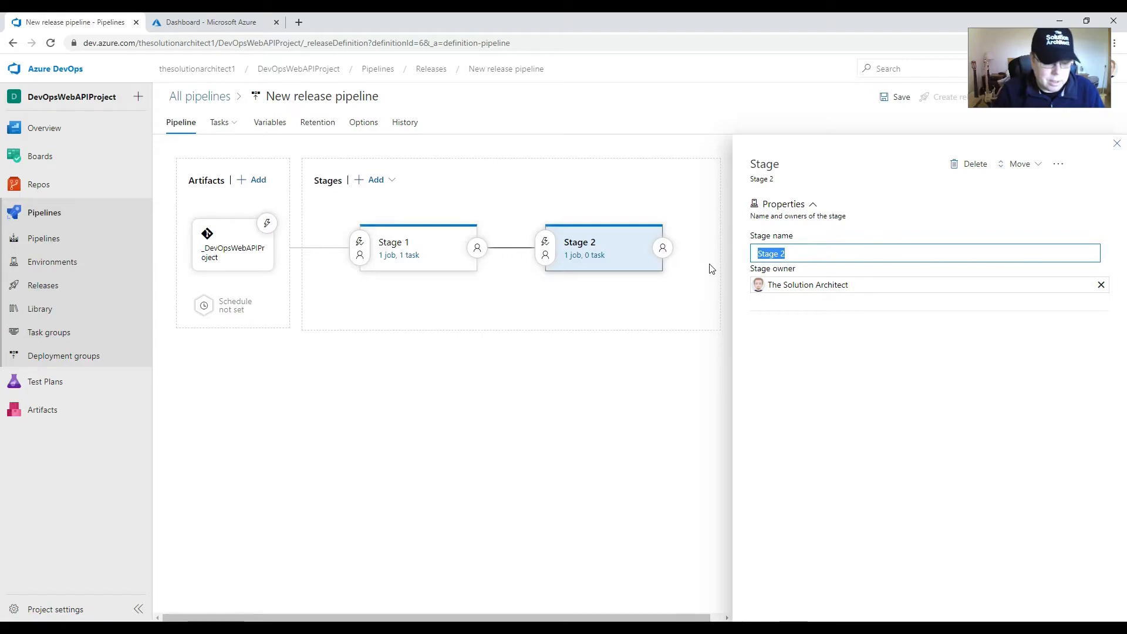
text(Crea5te)
key(BackSpace)
key(BackSpace)
text(teStar)
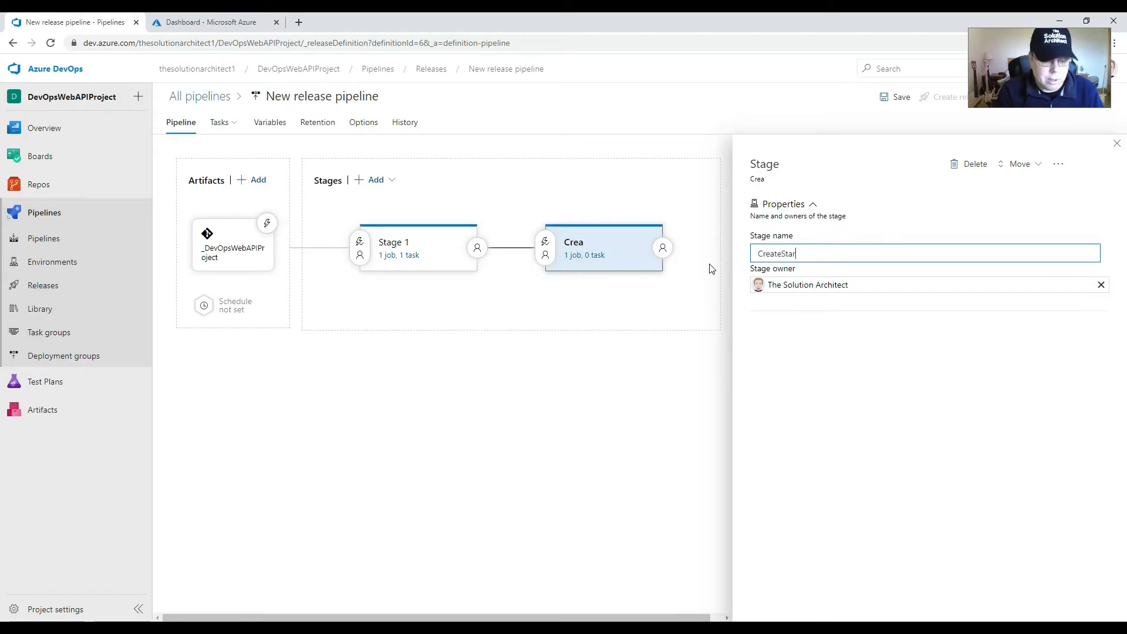
text(Instane)
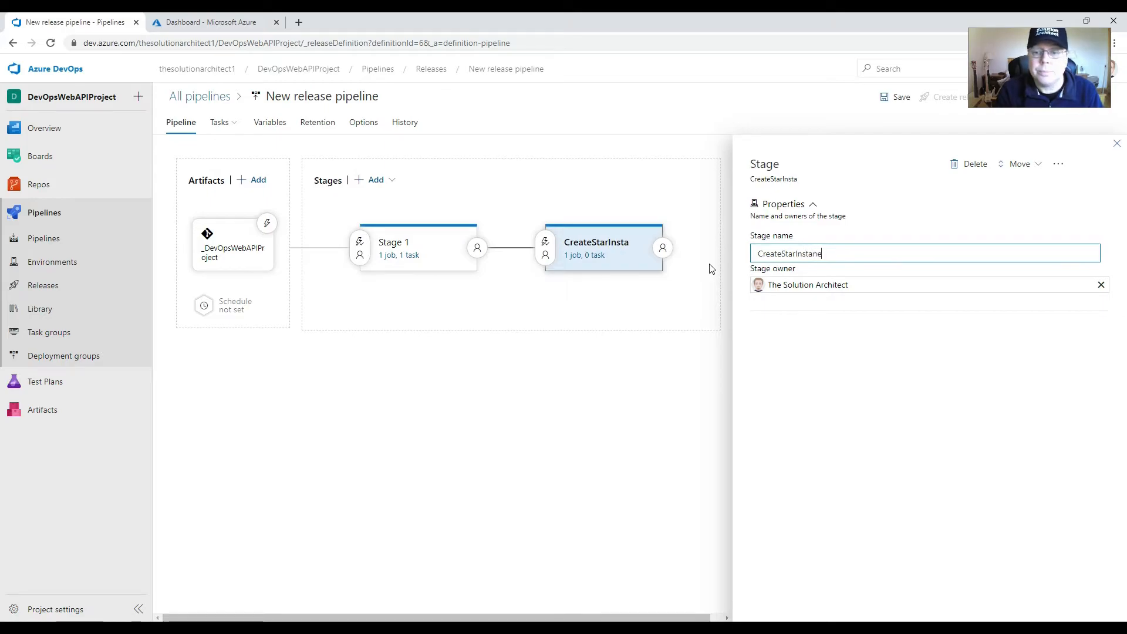
key(BackSpace)
text(c3e)
key(BackSpace)
key(BackSpace)
text(e)
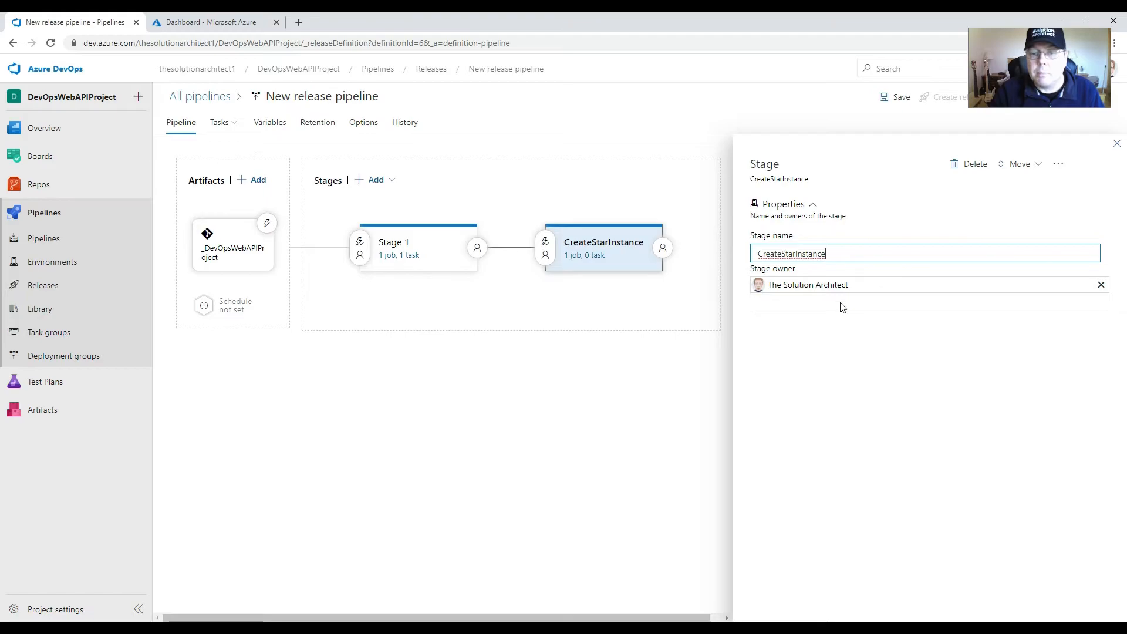
click(791, 255)
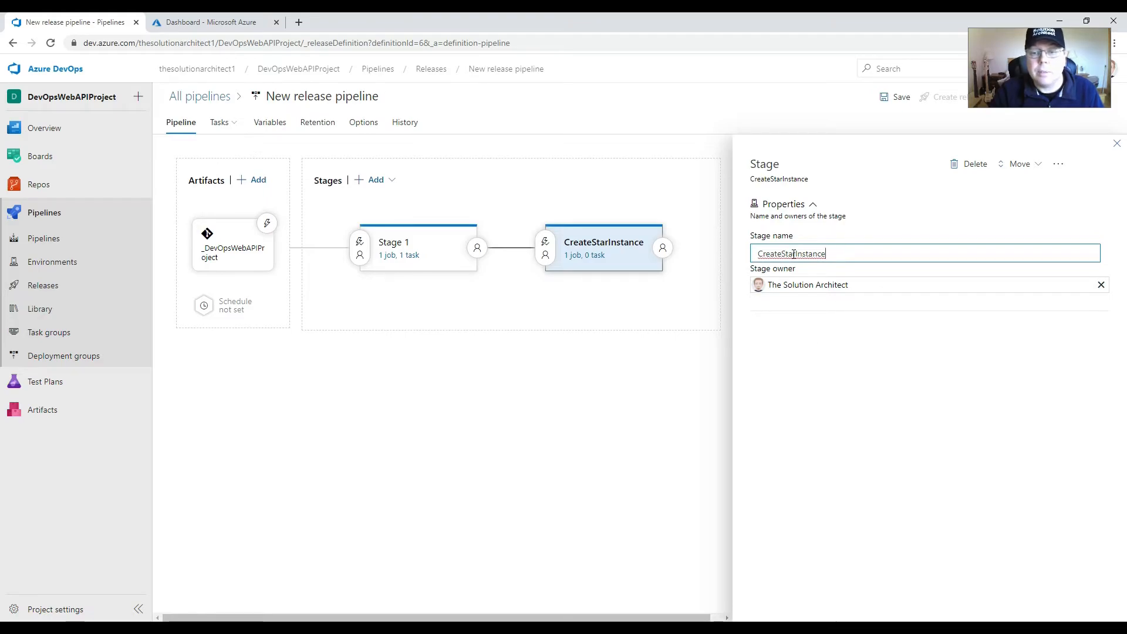
text(t)
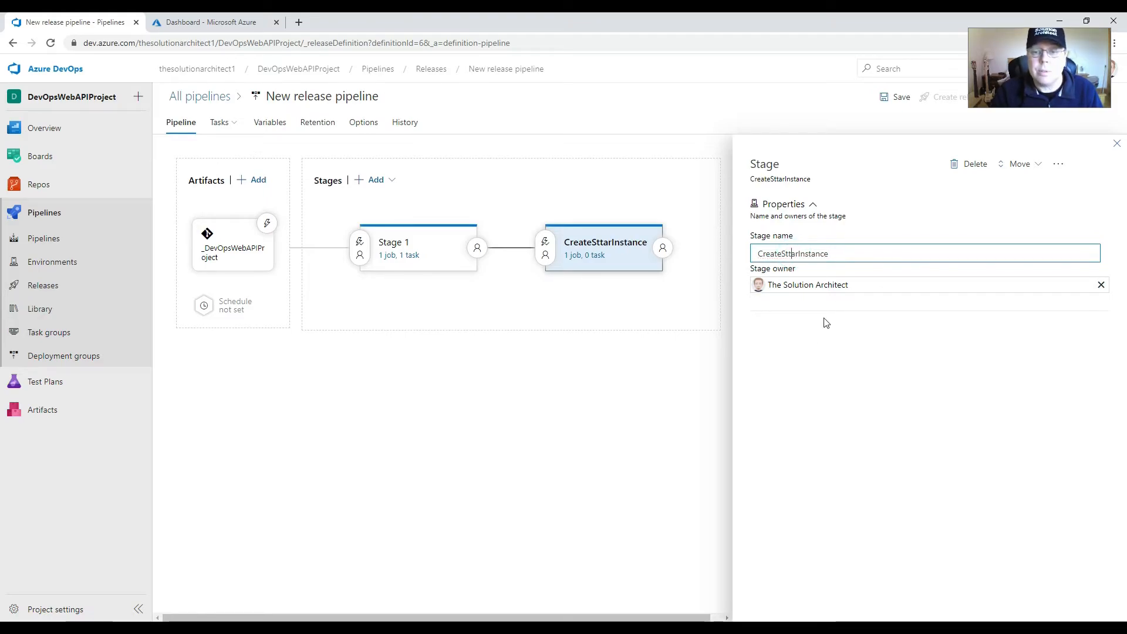
key(BackSpace)
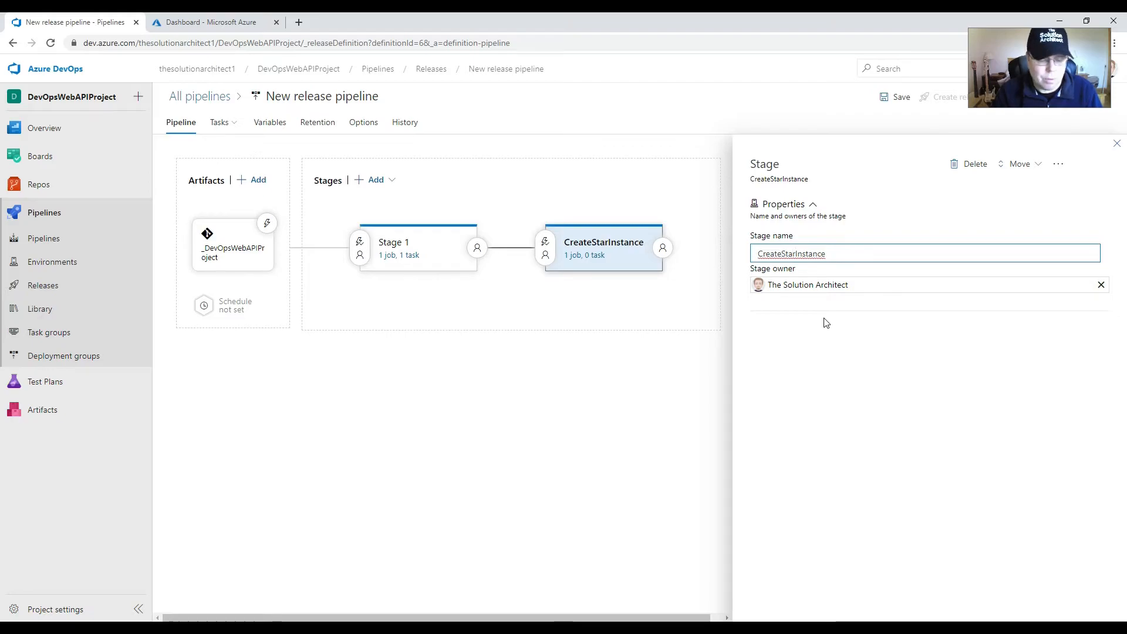
Step: Set the agent specification of the CreateStartInstance stage's agent job to ubuntu-16.04
click(572, 257)
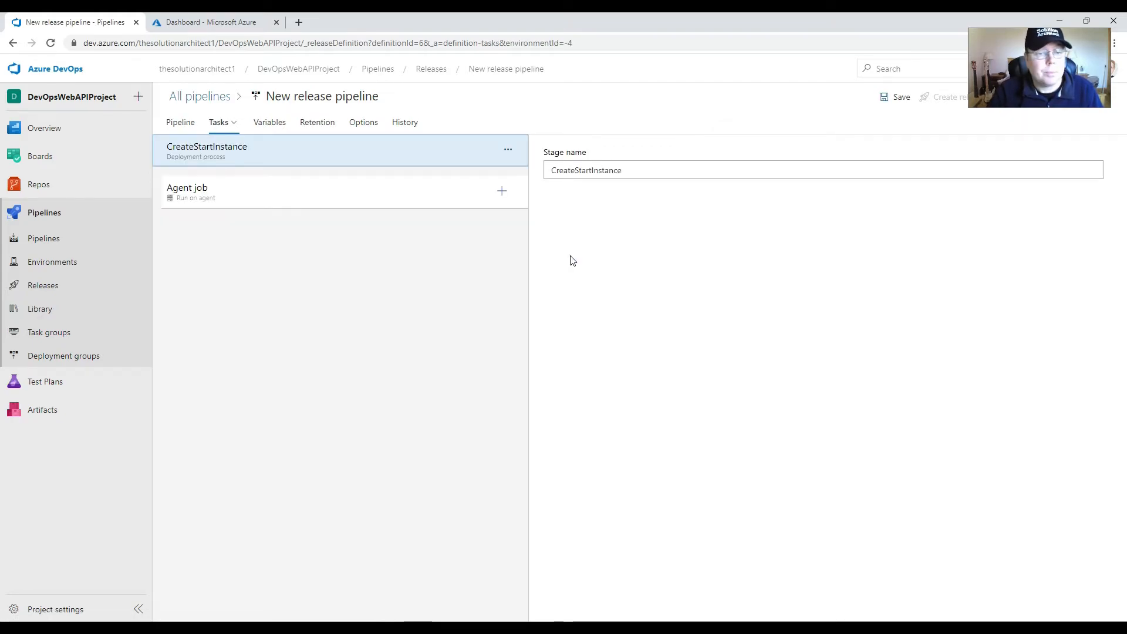
click(386, 192)
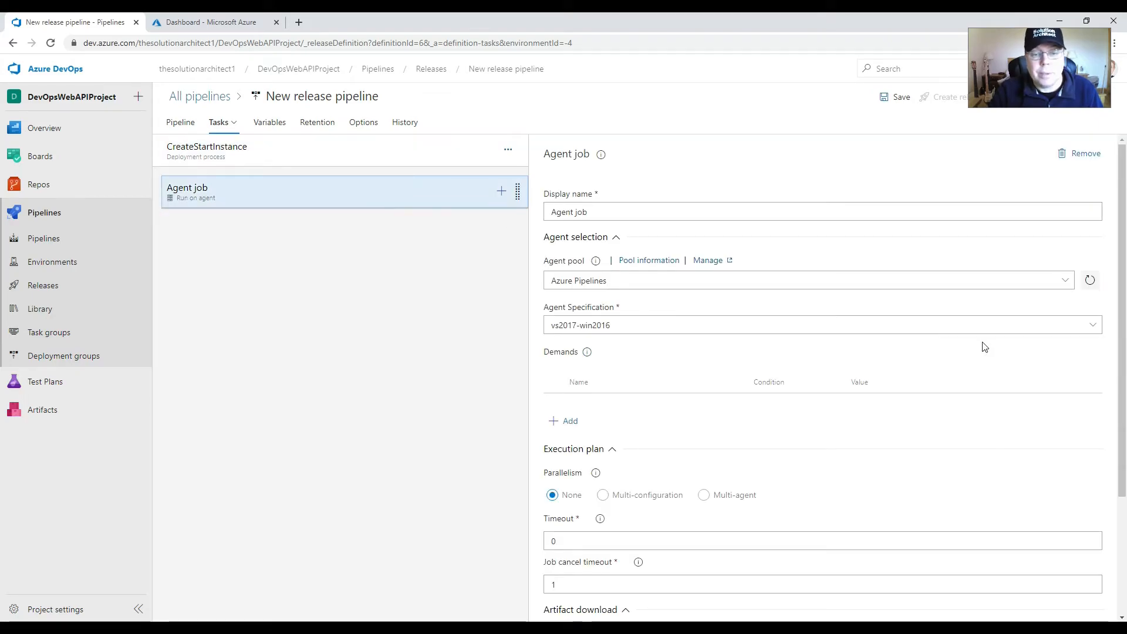
click(1092, 326)
click(605, 405)
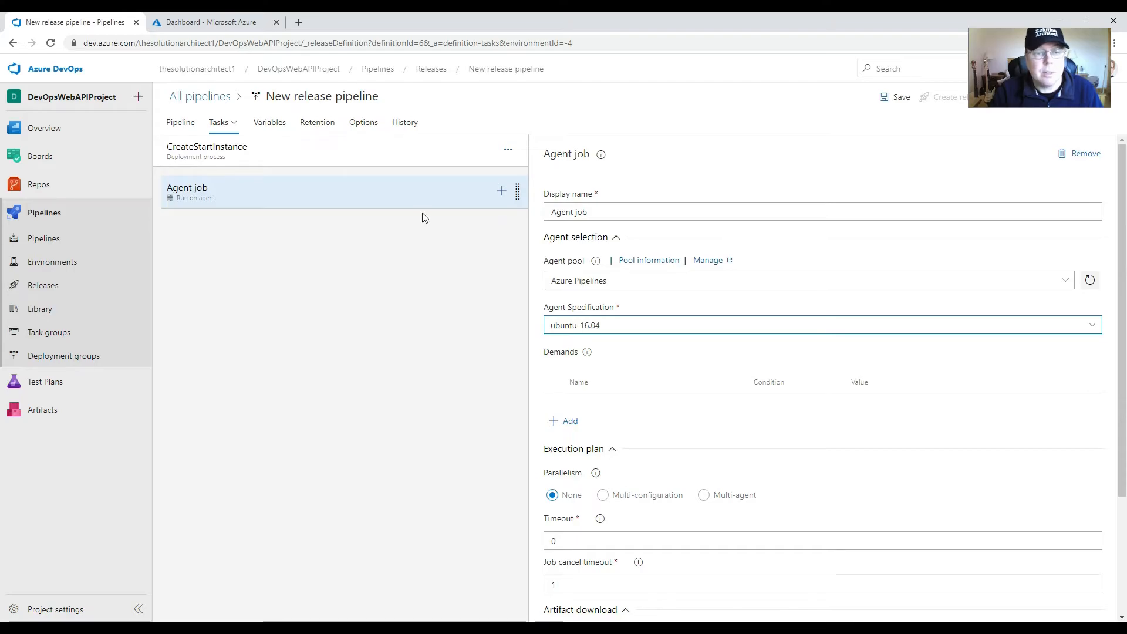
Step: Add an Azure CLI task to the CreateStartInstance stage's agent job
click(502, 193)
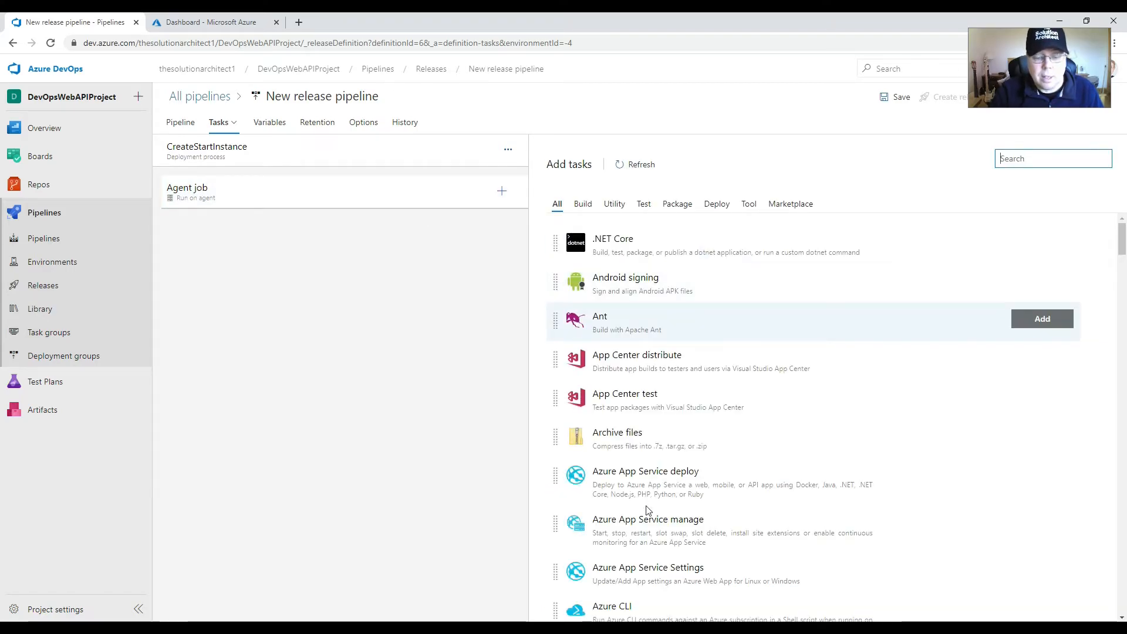
scroll(628, 514, down, 3)
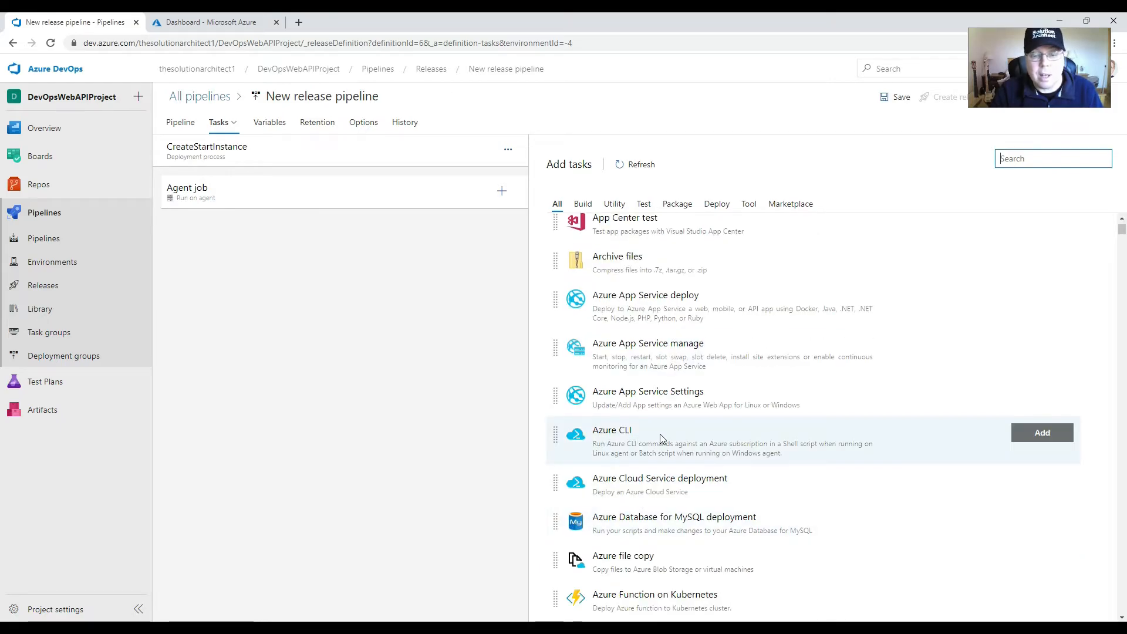
click(1040, 433)
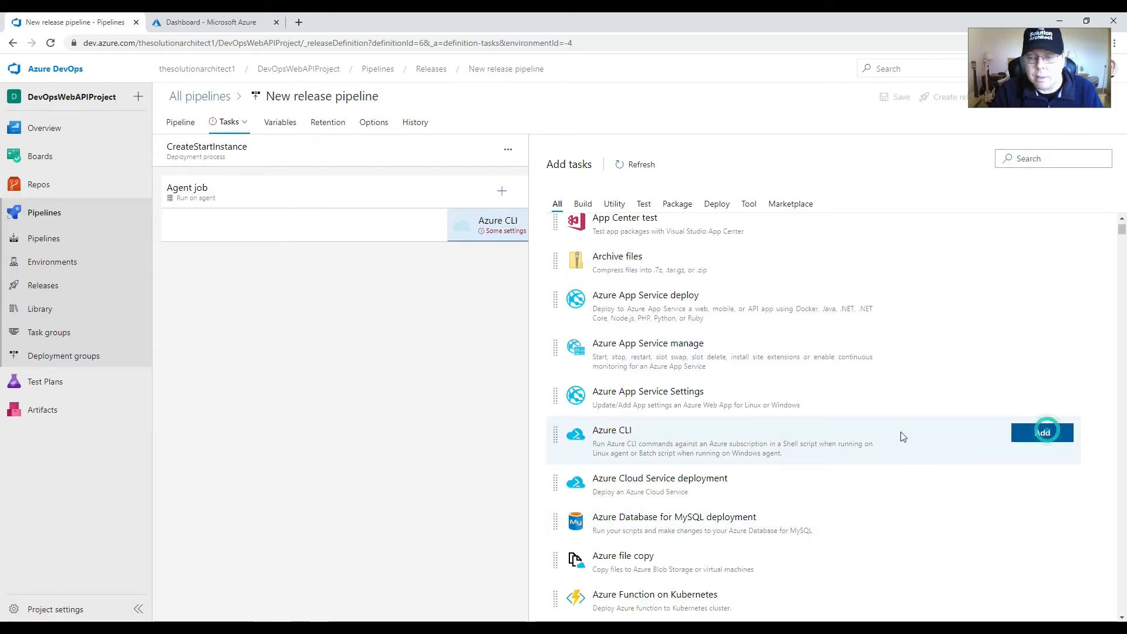
Step: Configure the Azure CLI task with the available Pay-As-You-Go service connection and an inline script as its script location
click(306, 234)
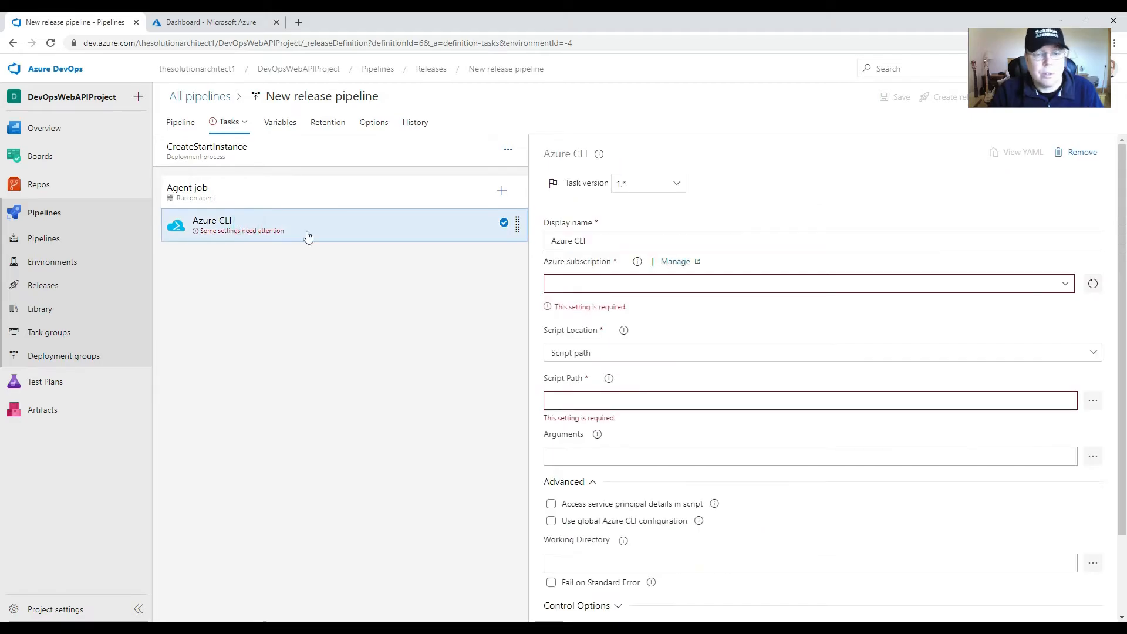
click(1065, 284)
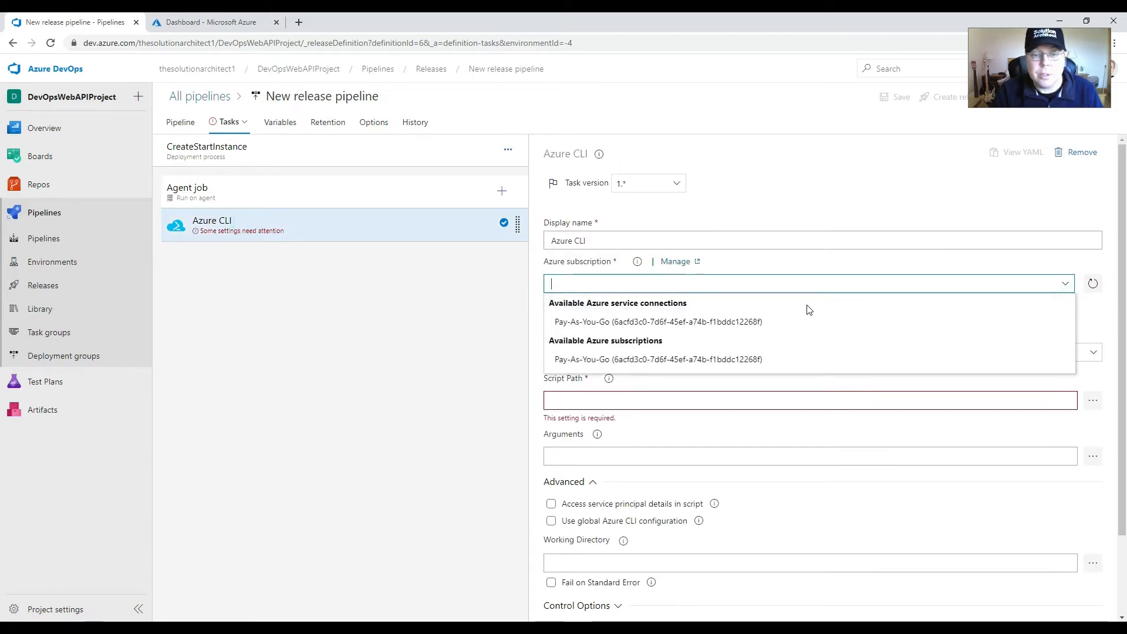
click(776, 322)
scroll(1025, 278, down, 2)
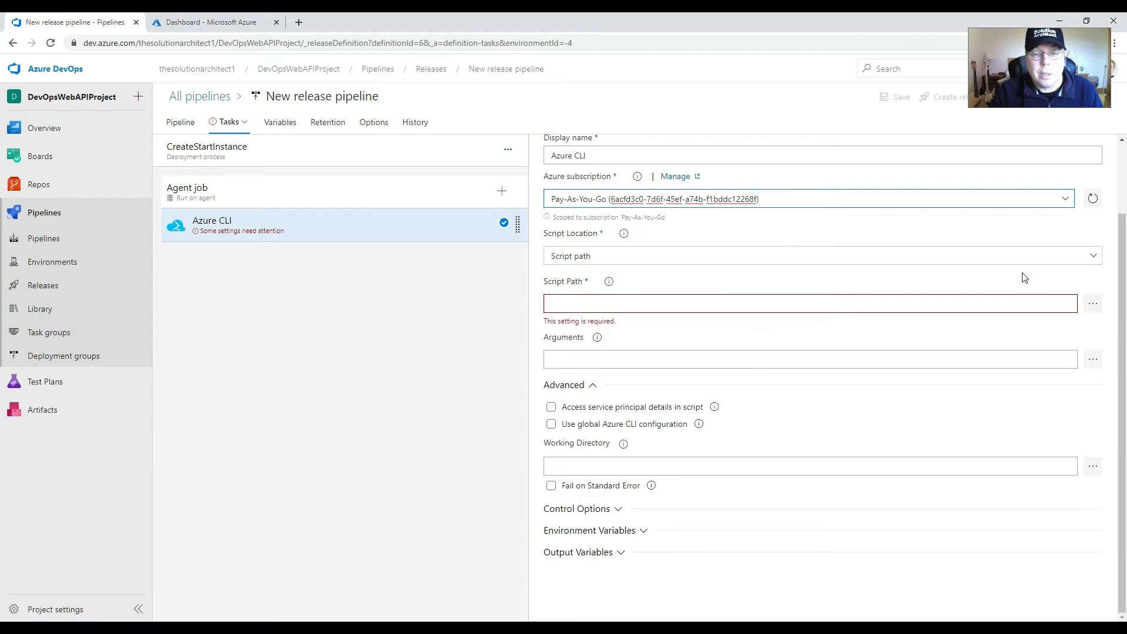
click(1093, 255)
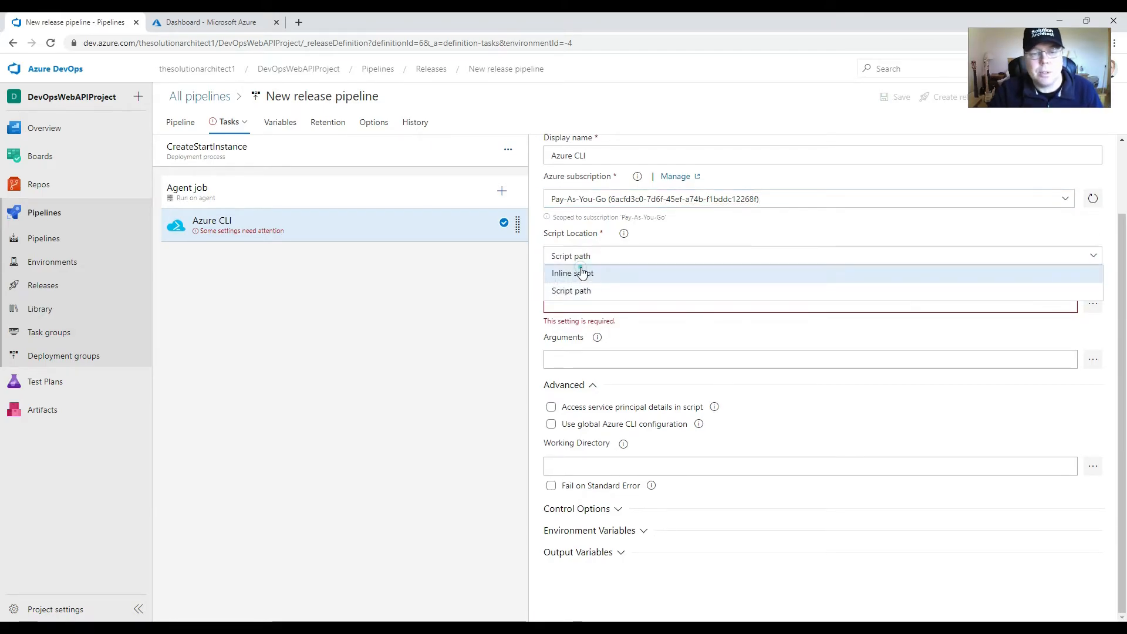
click(616, 272)
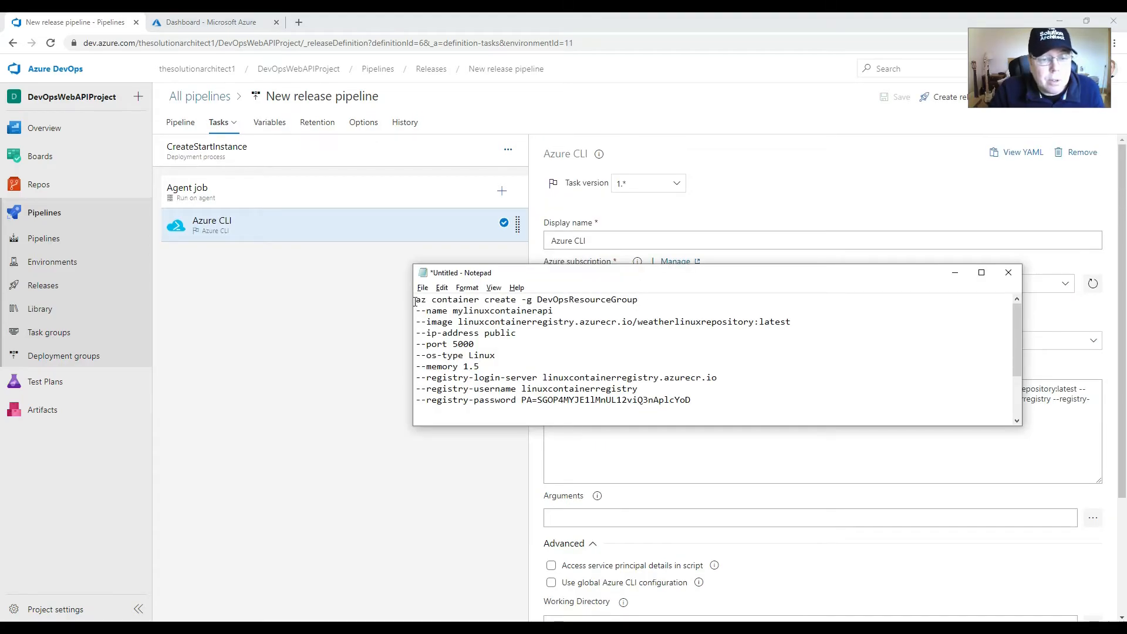
Step: Examine the resource group, container name, OS type and image tag in the az container create command in Notepad
drag(415, 301, 639, 301)
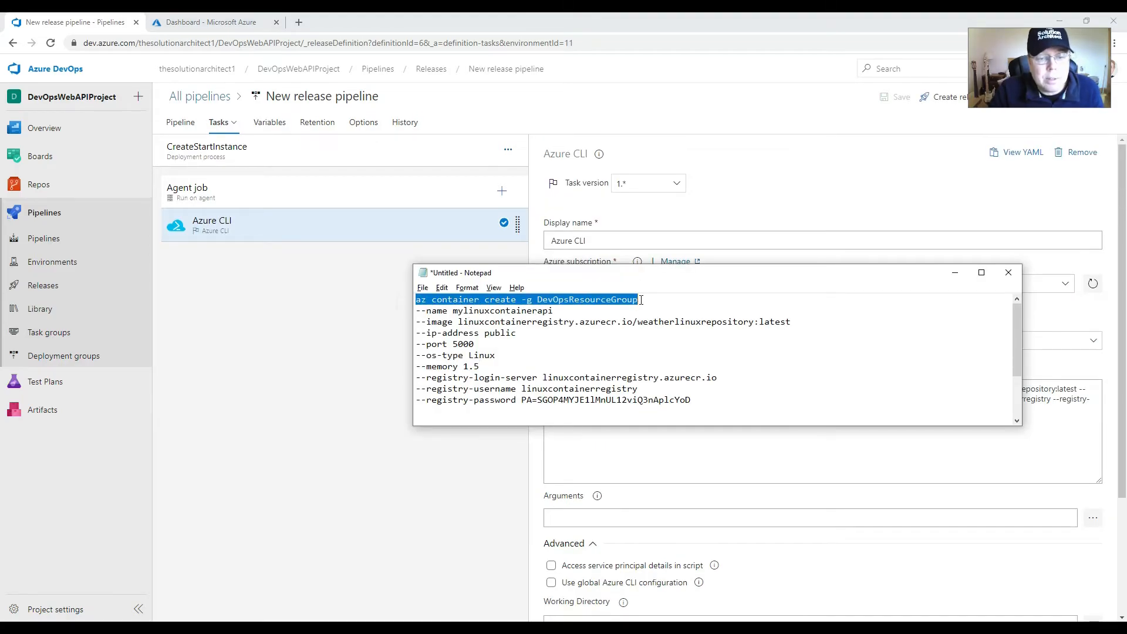
click(565, 310)
drag(564, 311, 415, 311)
click(451, 313)
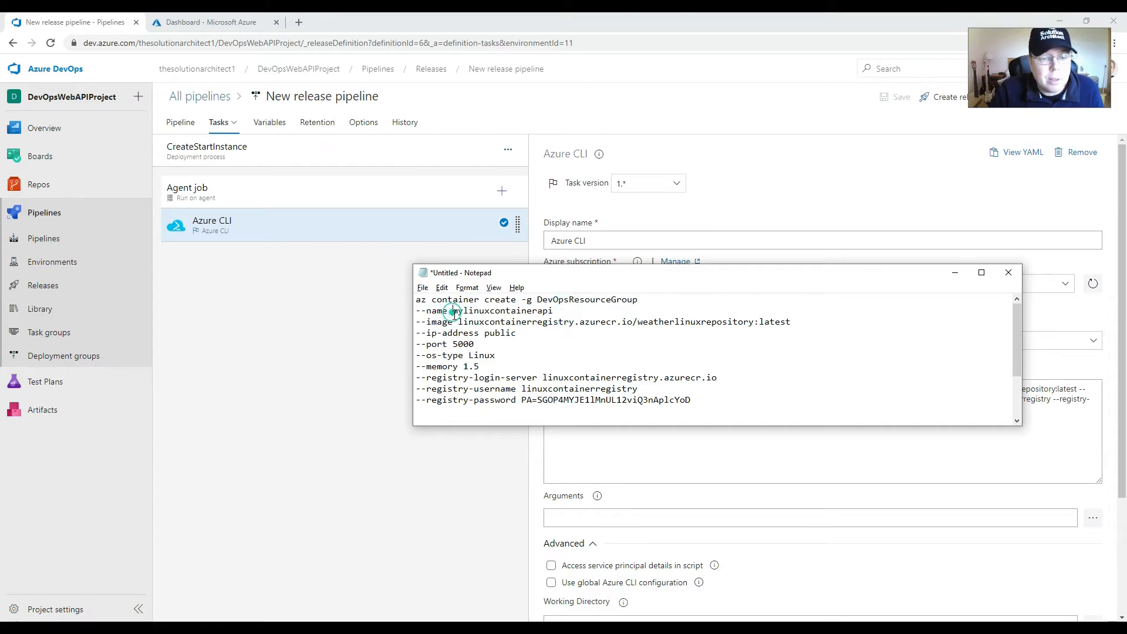
drag(500, 356, 415, 356)
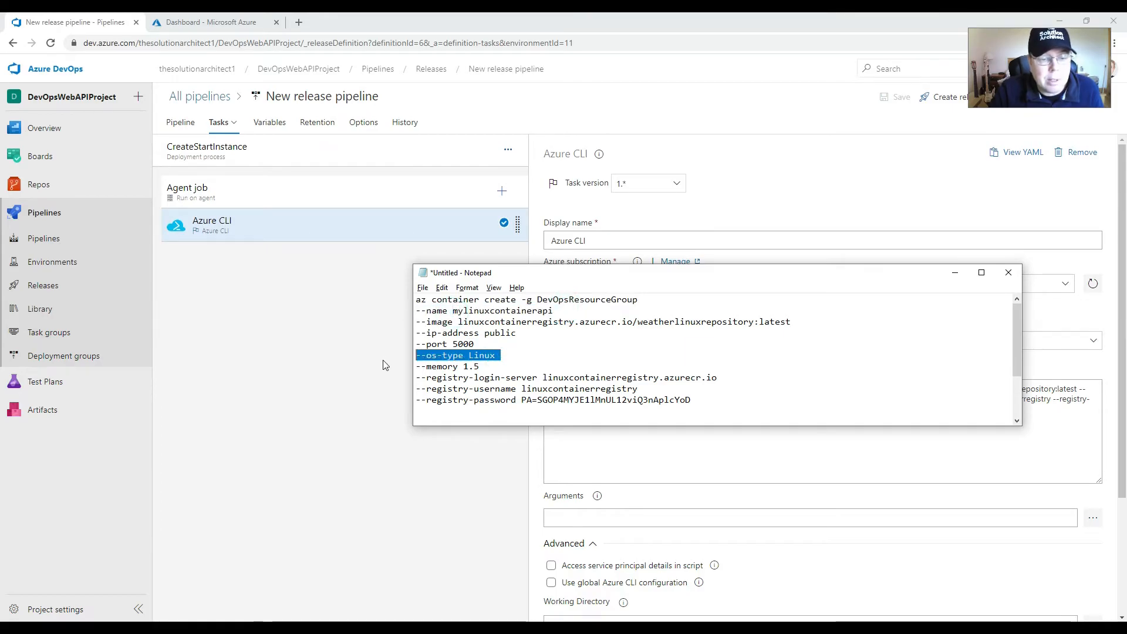
click(459, 358)
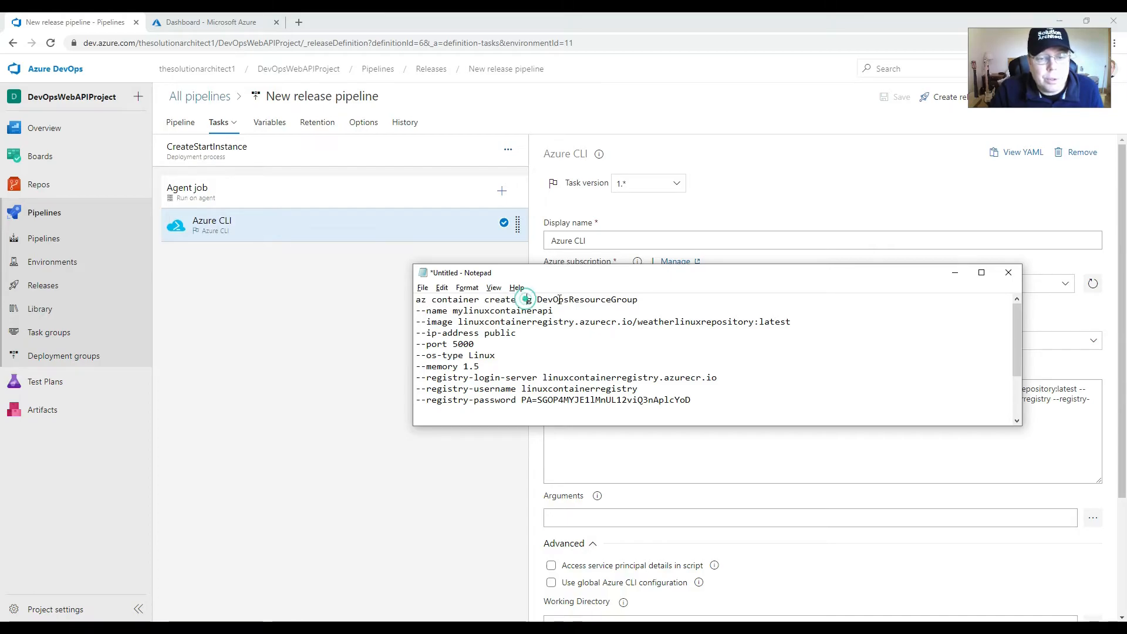
drag(527, 300, 632, 300)
drag(453, 311, 553, 310)
click(489, 313)
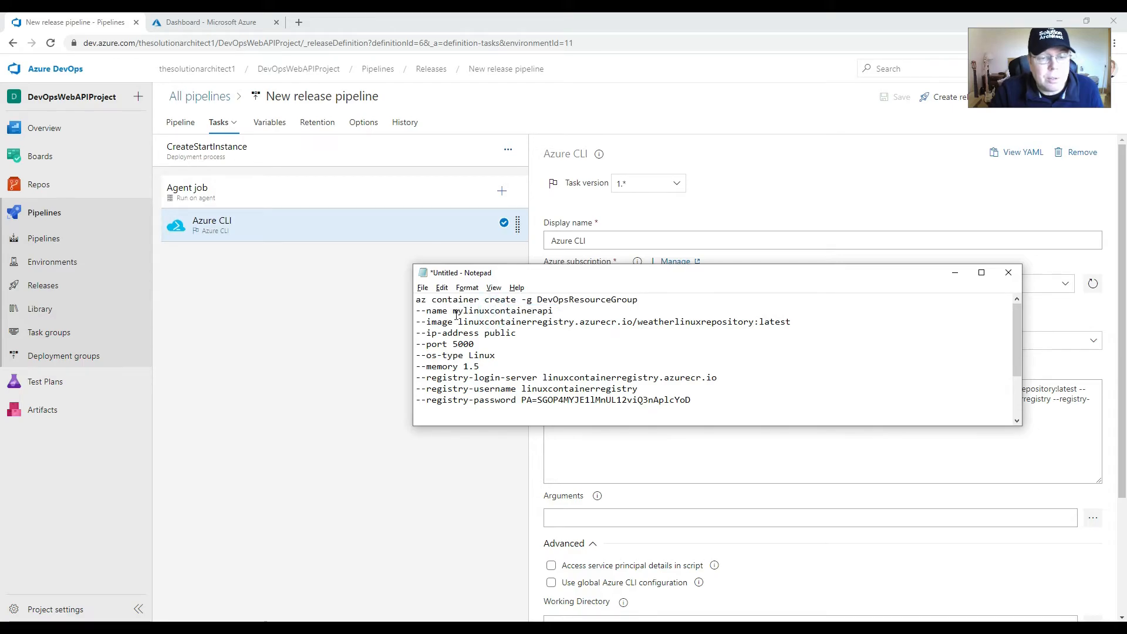
drag(556, 312, 458, 312)
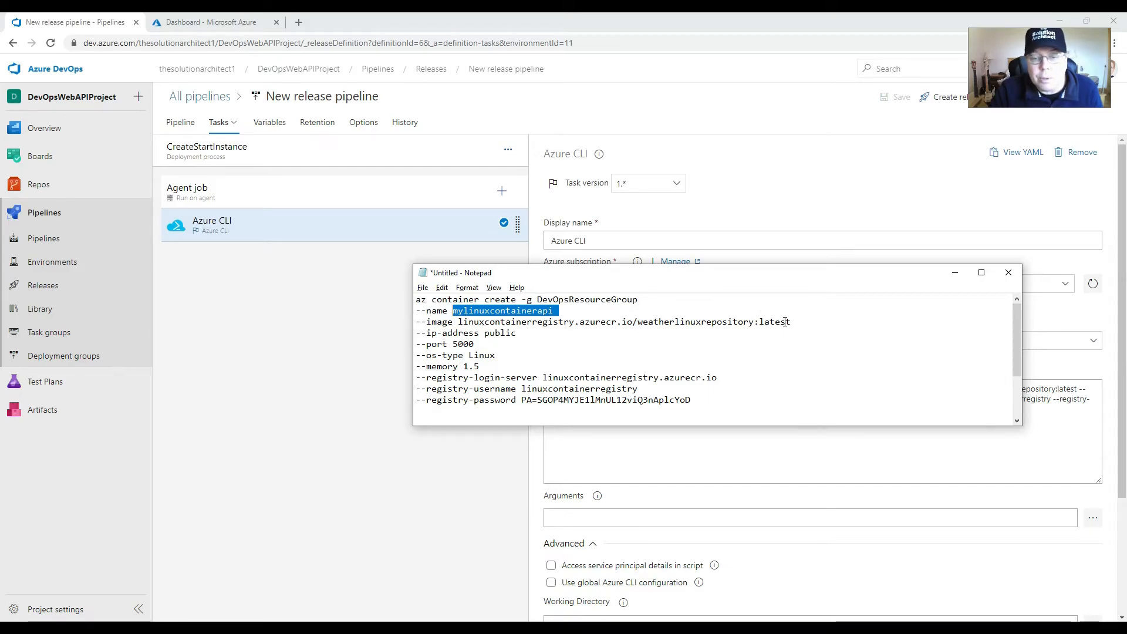
mouse_move(765, 321)
mouse_down()
mouse_move(792, 325)
mouse_move(760, 326)
mouse_up()
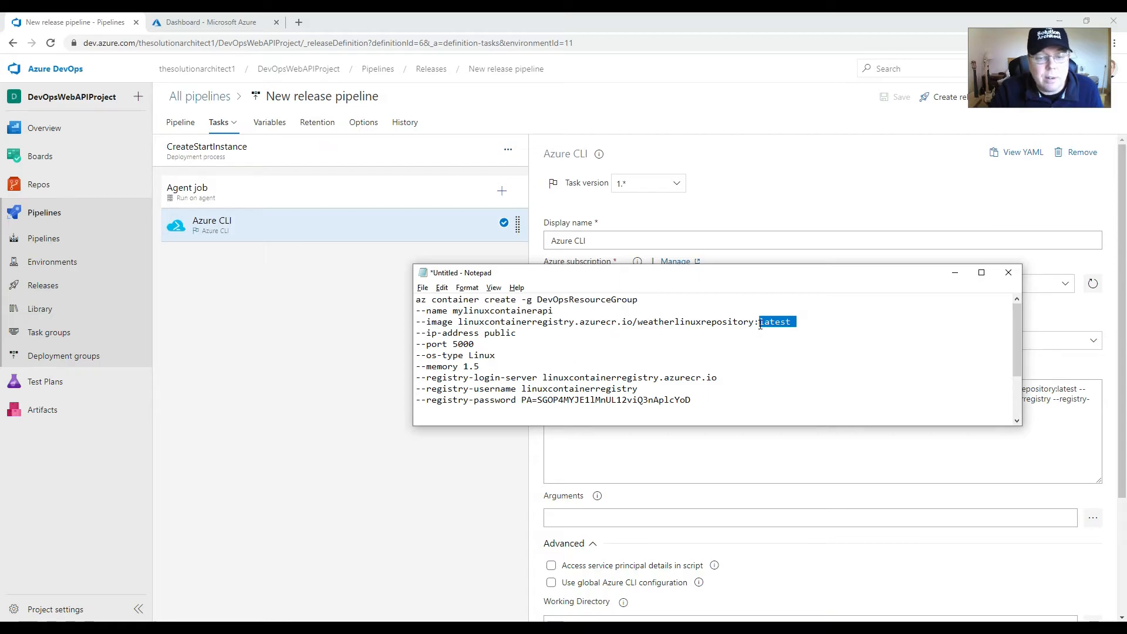
mouse_move(760, 324)
mouse_down()
mouse_move(797, 325)
mouse_move(759, 325)
mouse_up()
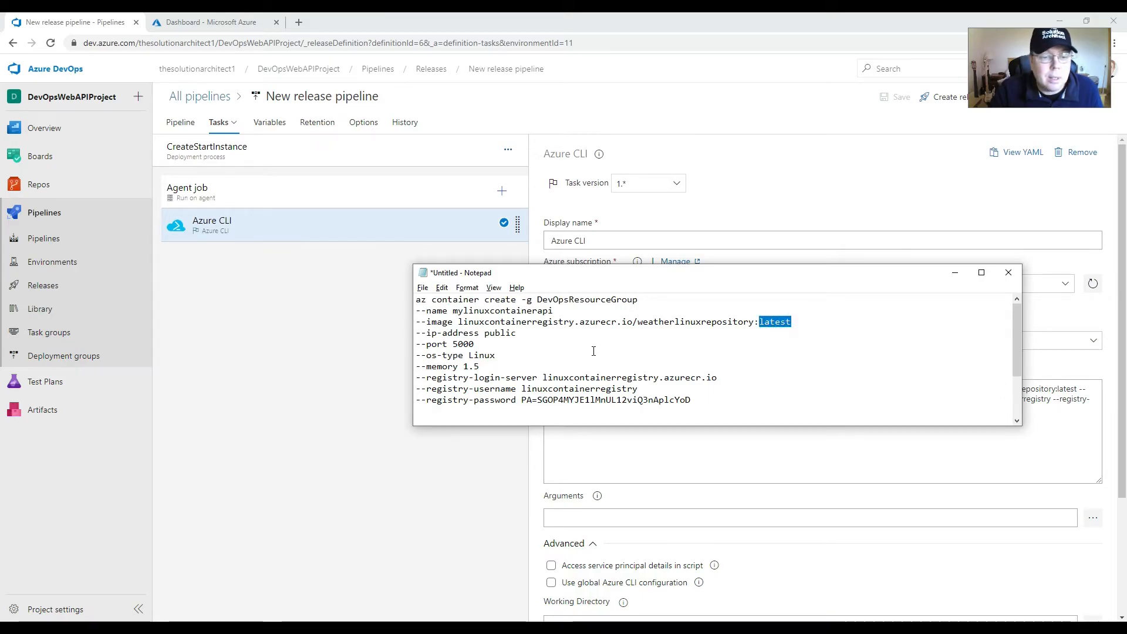
Step: Examine the command's IP address, port, OS type, memory and registry login options in Notepad
drag(417, 333, 484, 332)
double_click(508, 335)
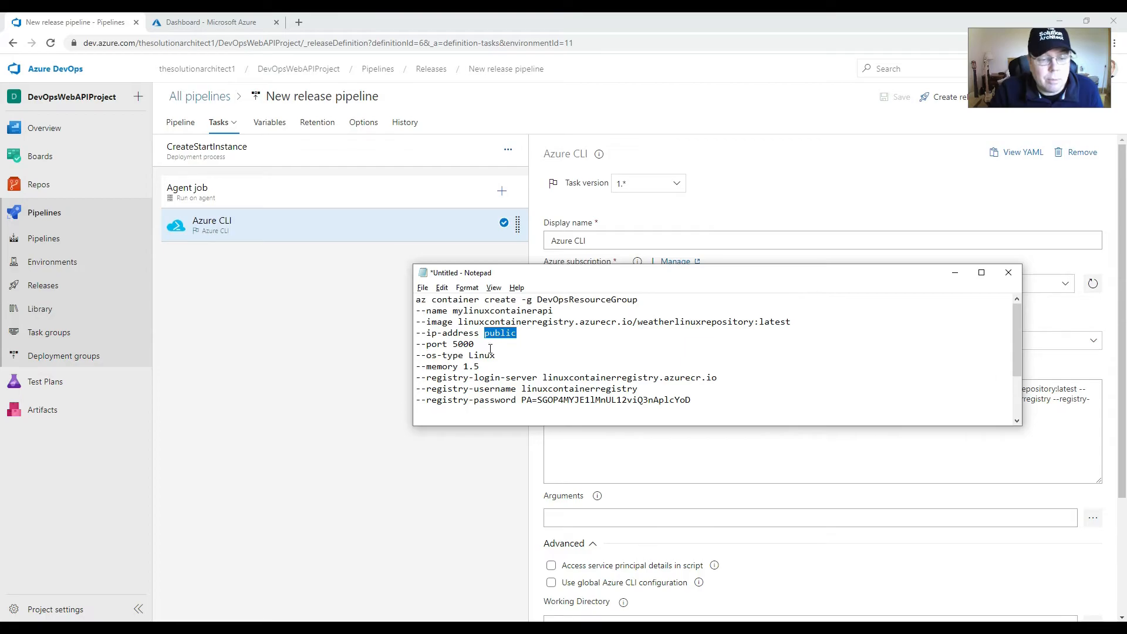
drag(482, 345, 417, 346)
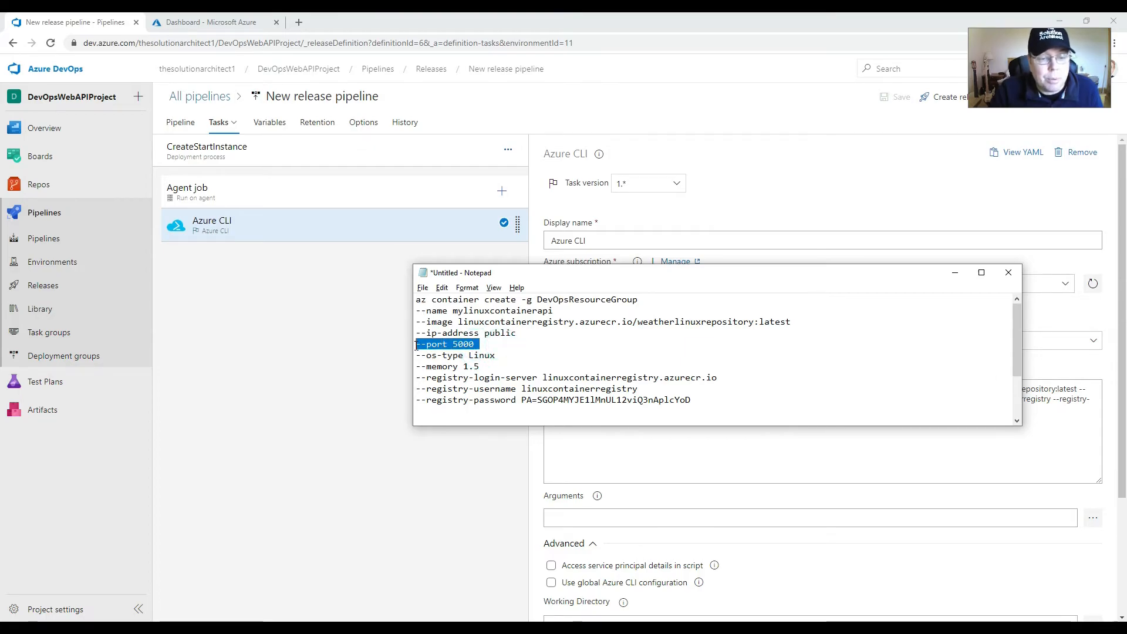
drag(507, 357, 416, 356)
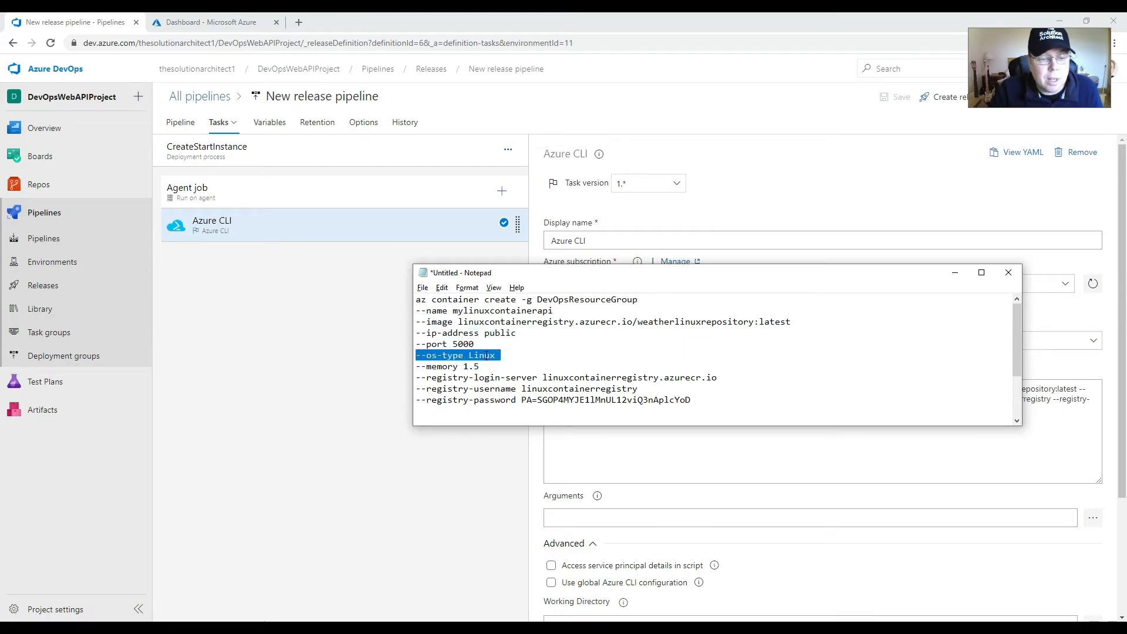
click(497, 358)
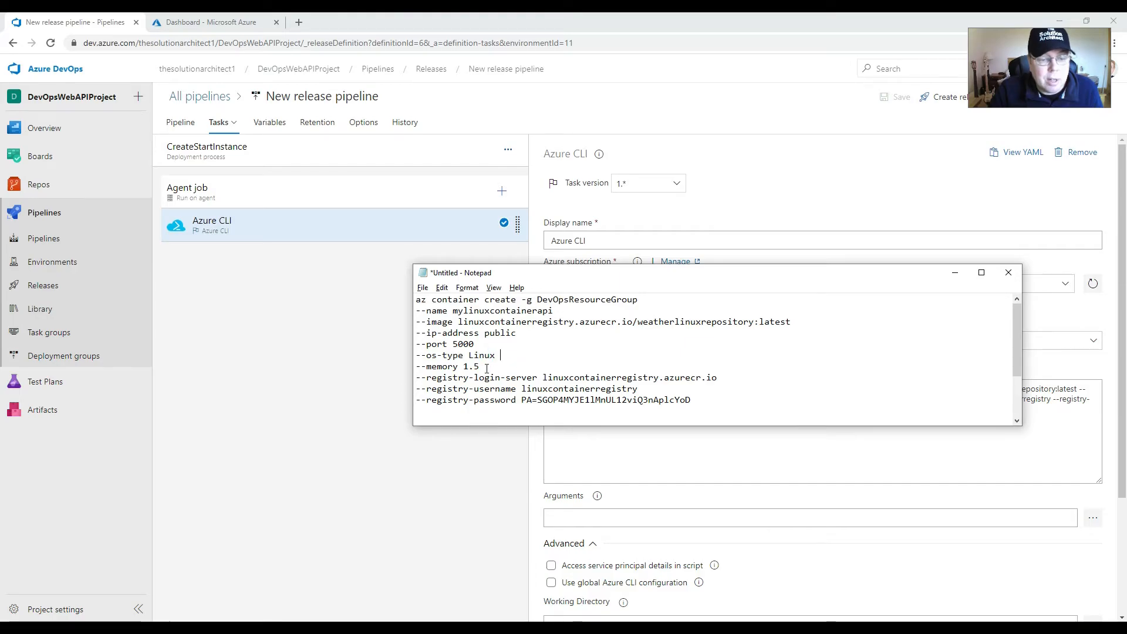
drag(487, 368, 416, 367)
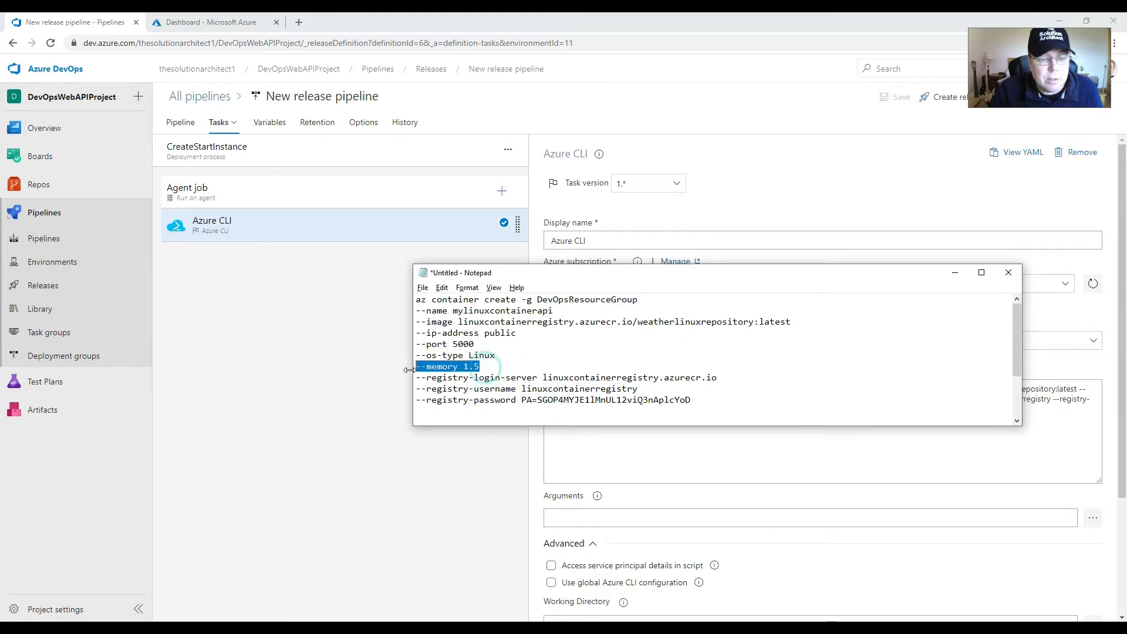
click(539, 378)
drag(456, 379, 426, 379)
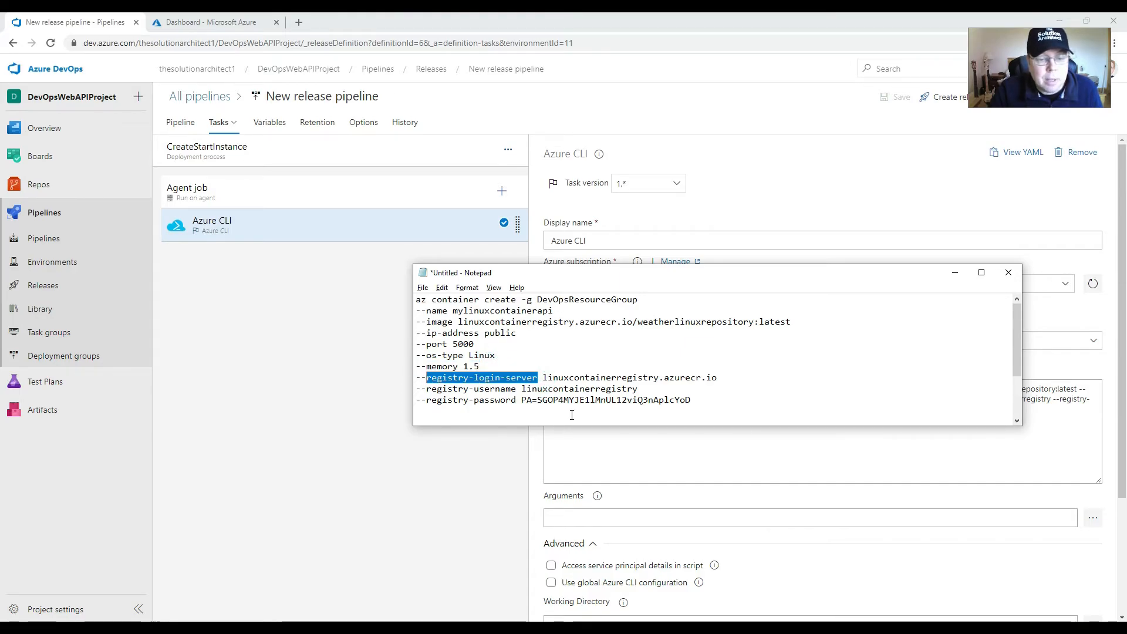
click(503, 401)
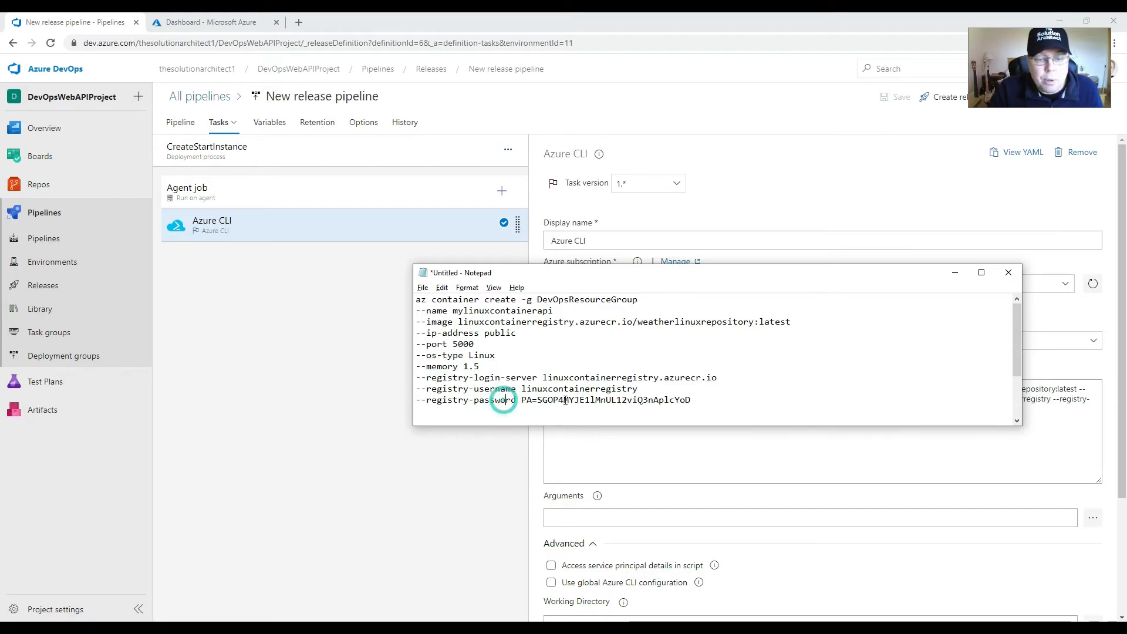
drag(697, 399, 407, 383)
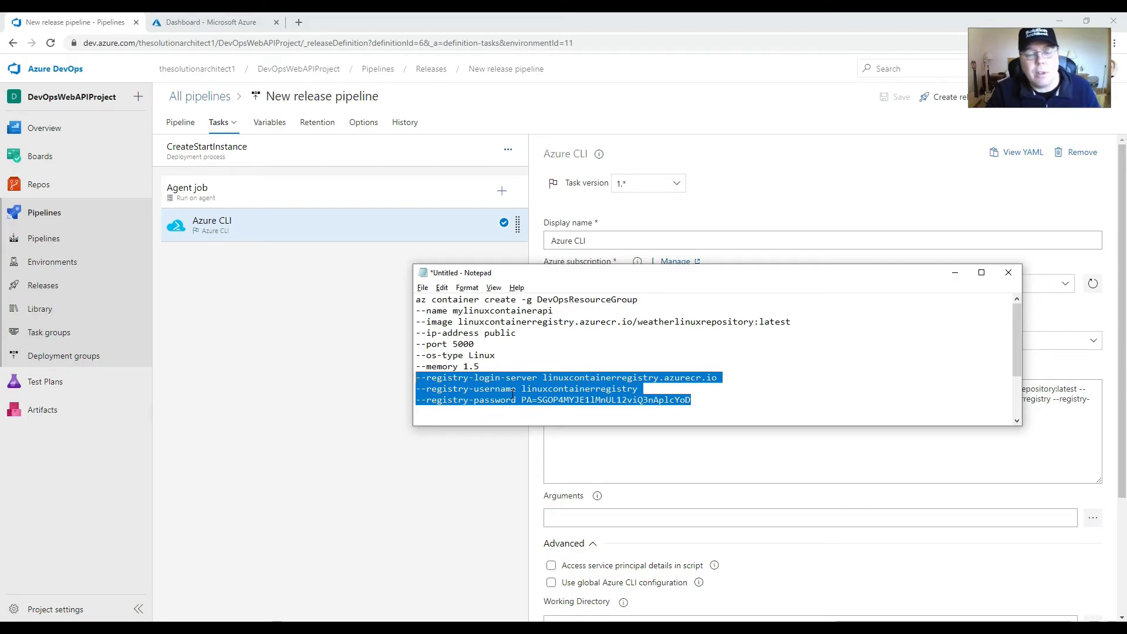
click(485, 370)
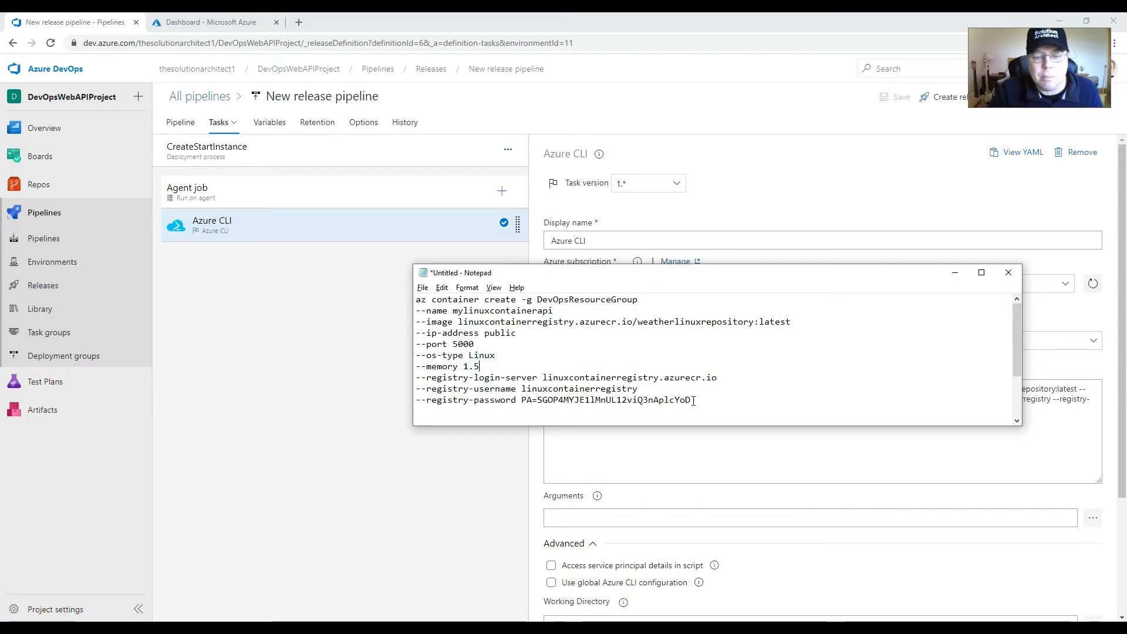
Step: Join the separate option lines of the az container create command in Notepad into one continuous command by removing the line breaks
drag(694, 401, 564, 390)
click(641, 301)
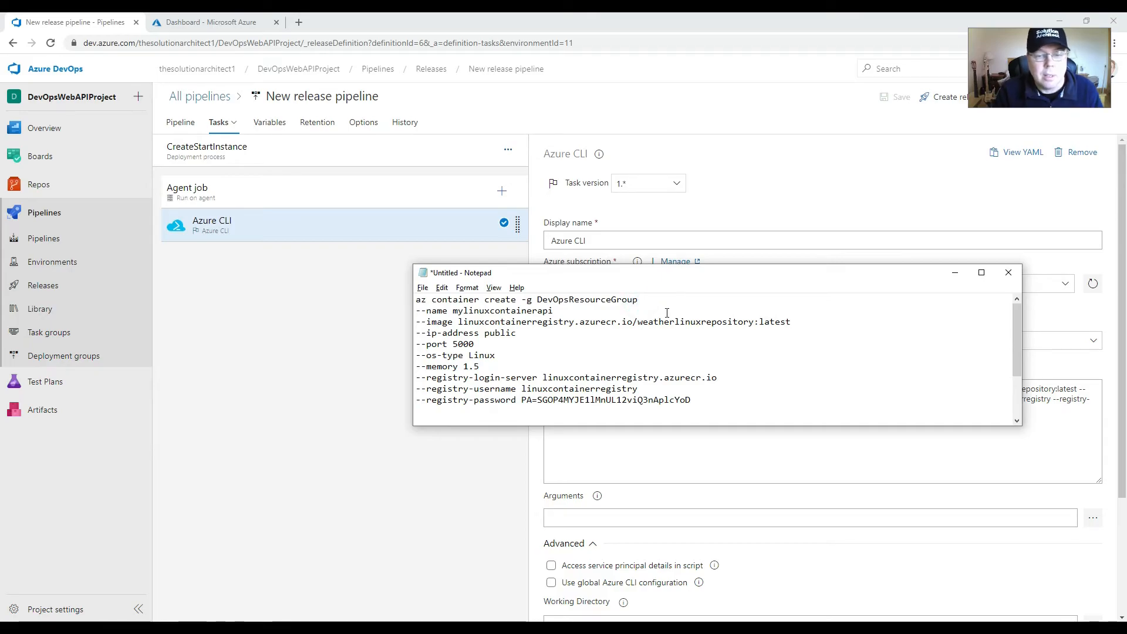
key(Delete)
key(End)
key(Delete)
key(End)
key(End)
key(Delete)
key(End)
key(Delete)
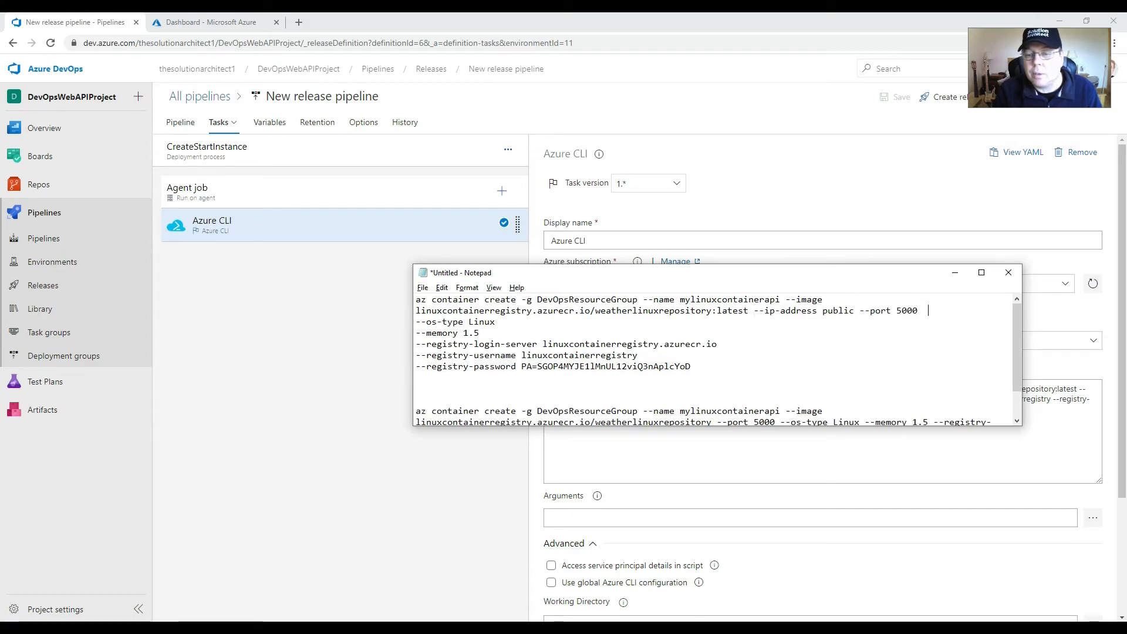
key(Delete)
key(End)
key(Delete)
key(End)
key(Delete)
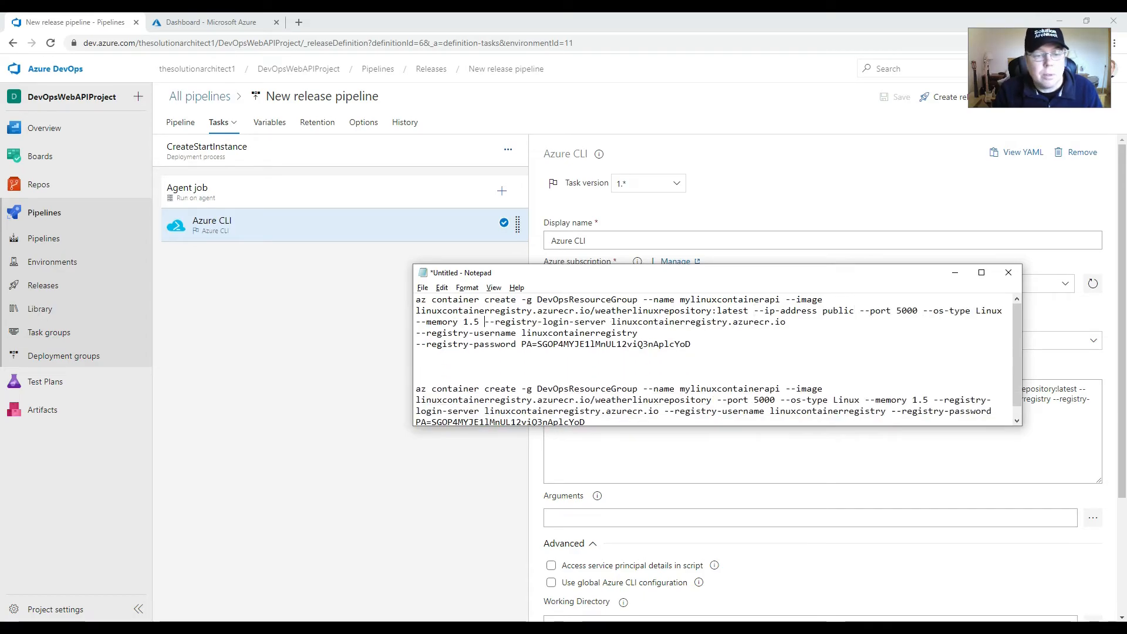
key(End)
key(Delete)
key(End)
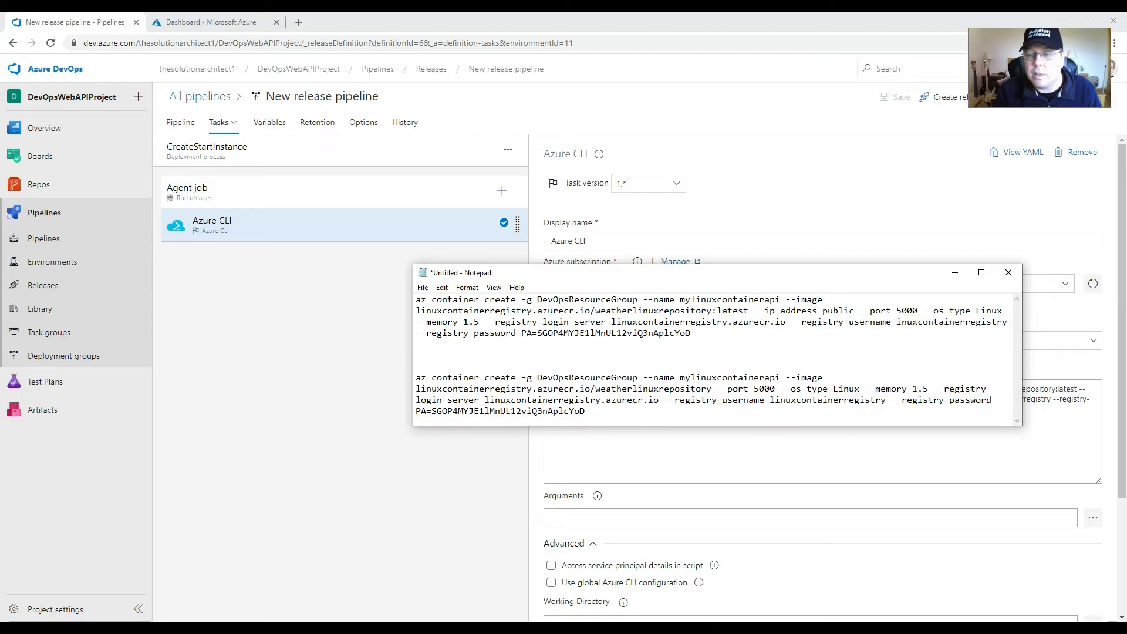
Step: Replace the Azure CLI task's inline script with the joined Notepad command, including the registry password, and remove the remaining line break
key(Down)
key(shift+Up)
key(shift+Up)
key(shift+Up)
key(shift+Home)
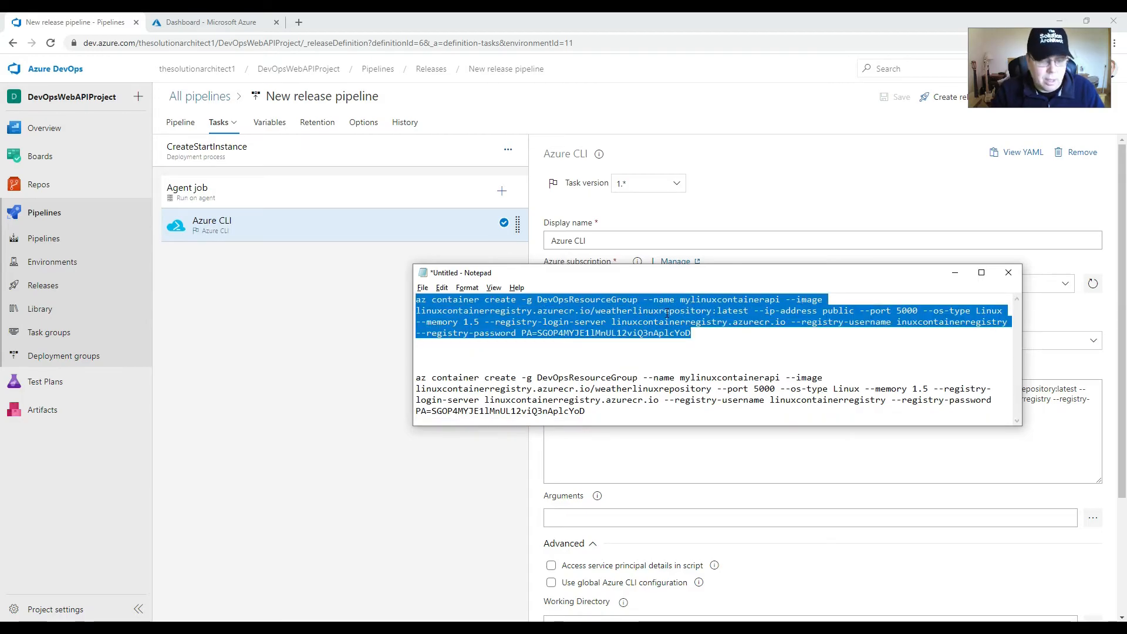
click(657, 456)
drag(778, 416, 509, 378)
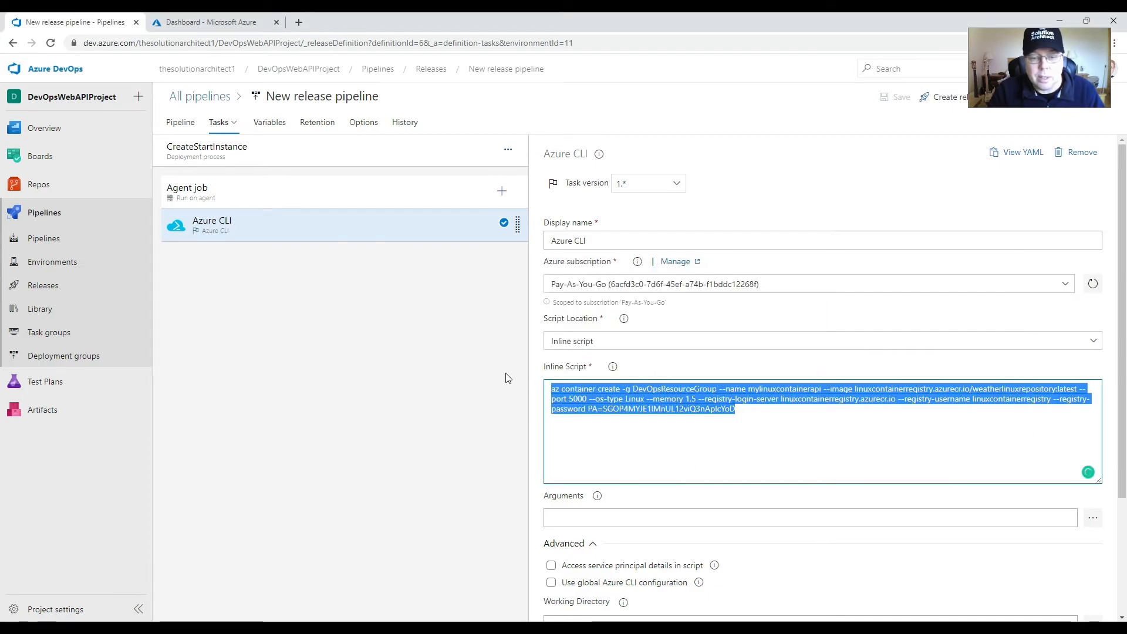
key(ctrl+v)
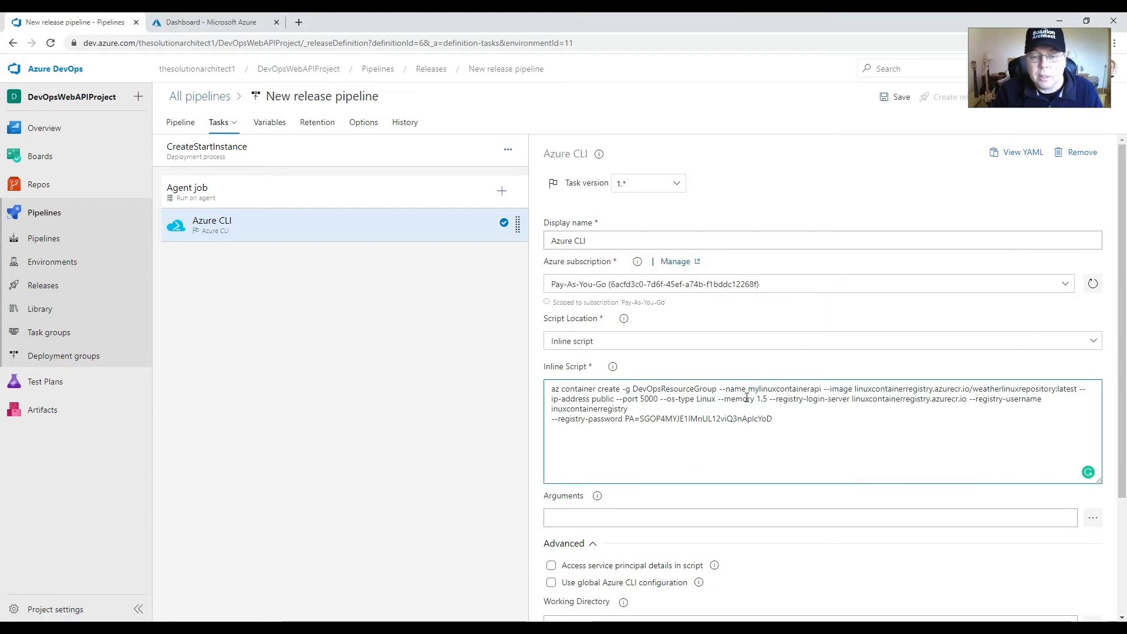
key(Down)
key(Delete)
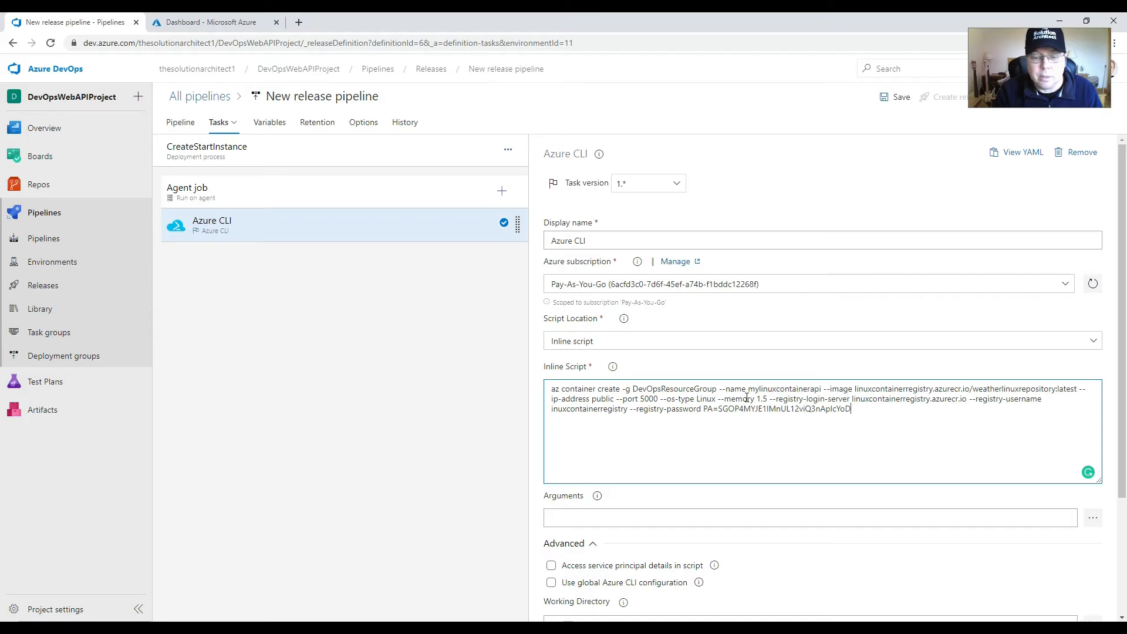
Step: Save the release pipeline and create a new release with the CreateStartInstance stage changed to a manual trigger
click(900, 98)
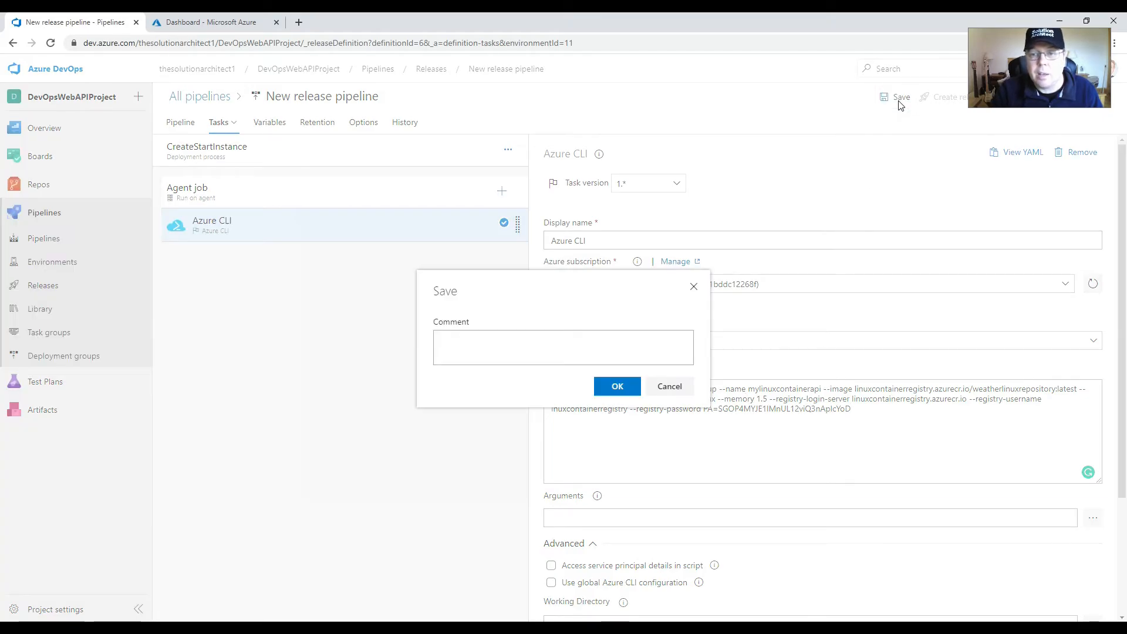
click(614, 386)
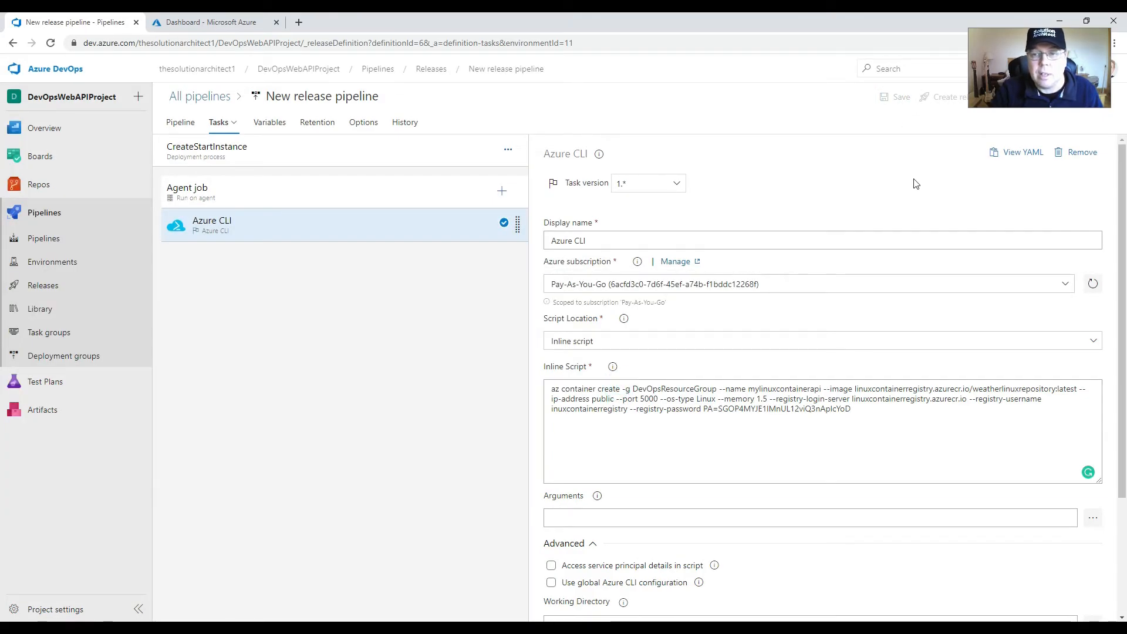
click(952, 103)
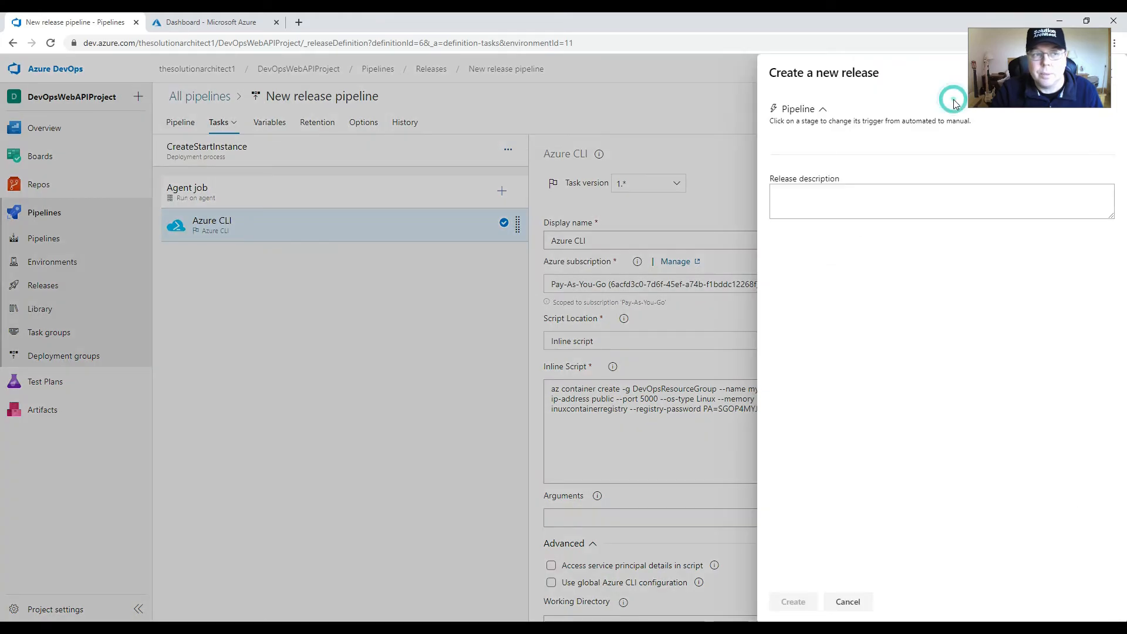
click(892, 218)
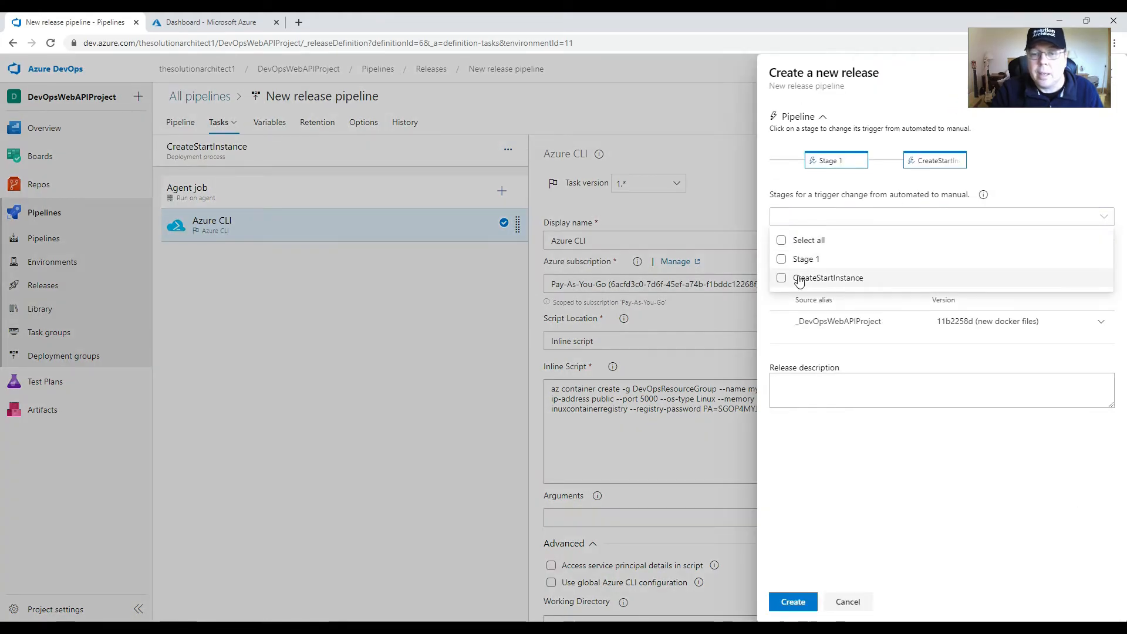
click(782, 260)
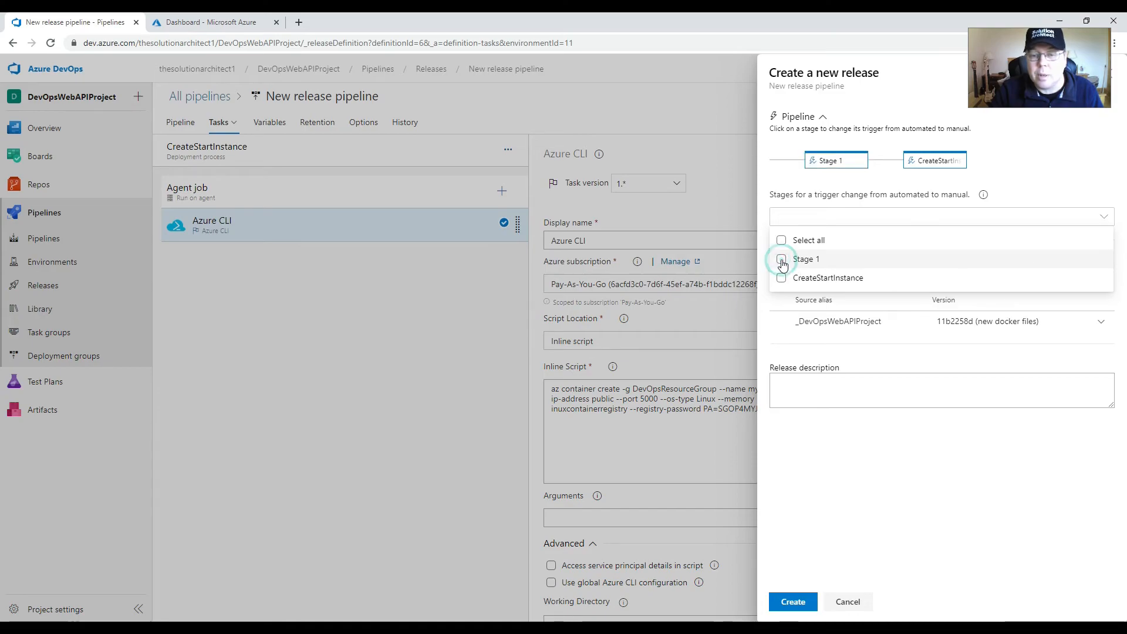
click(781, 259)
click(782, 279)
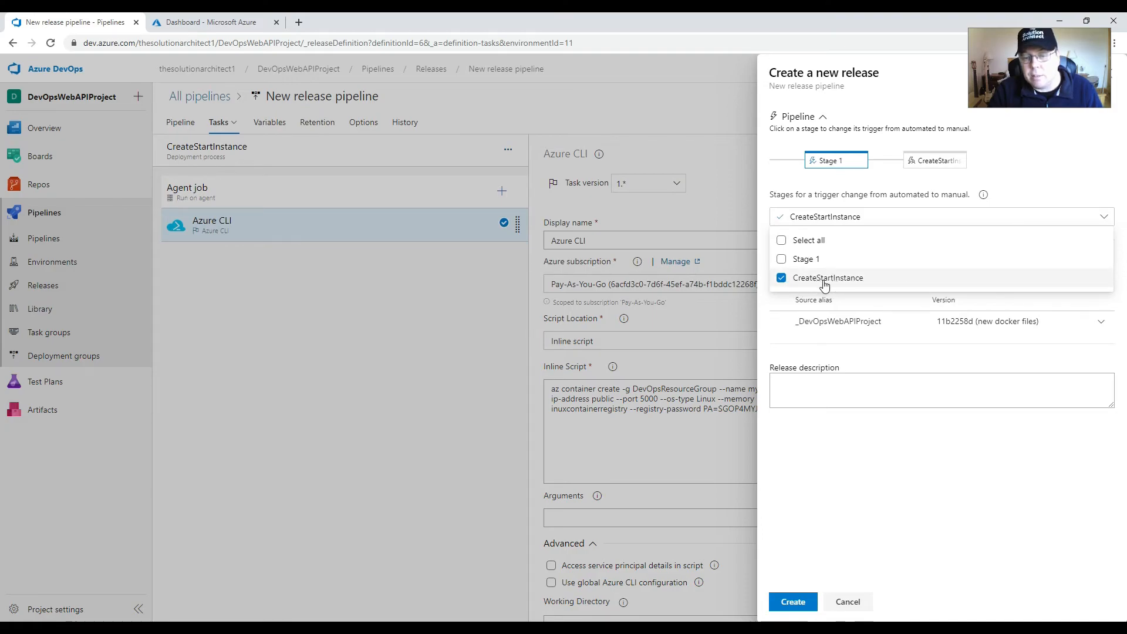
click(792, 602)
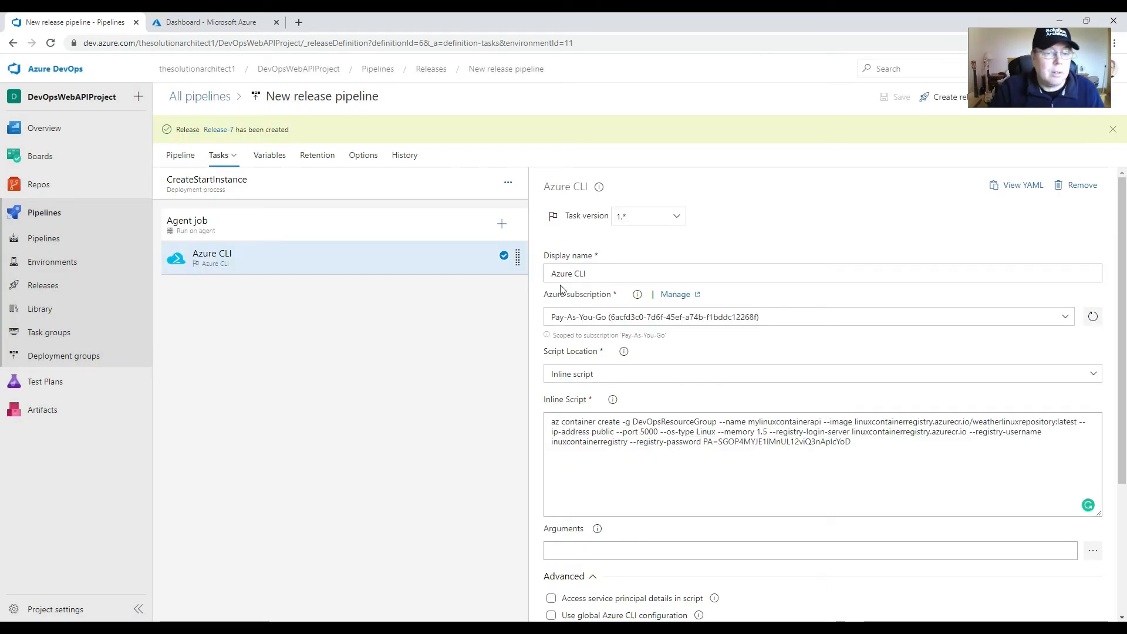
Step: Open the newly created release and check Stage 1's agent job log before returning to the stage overview
click(217, 129)
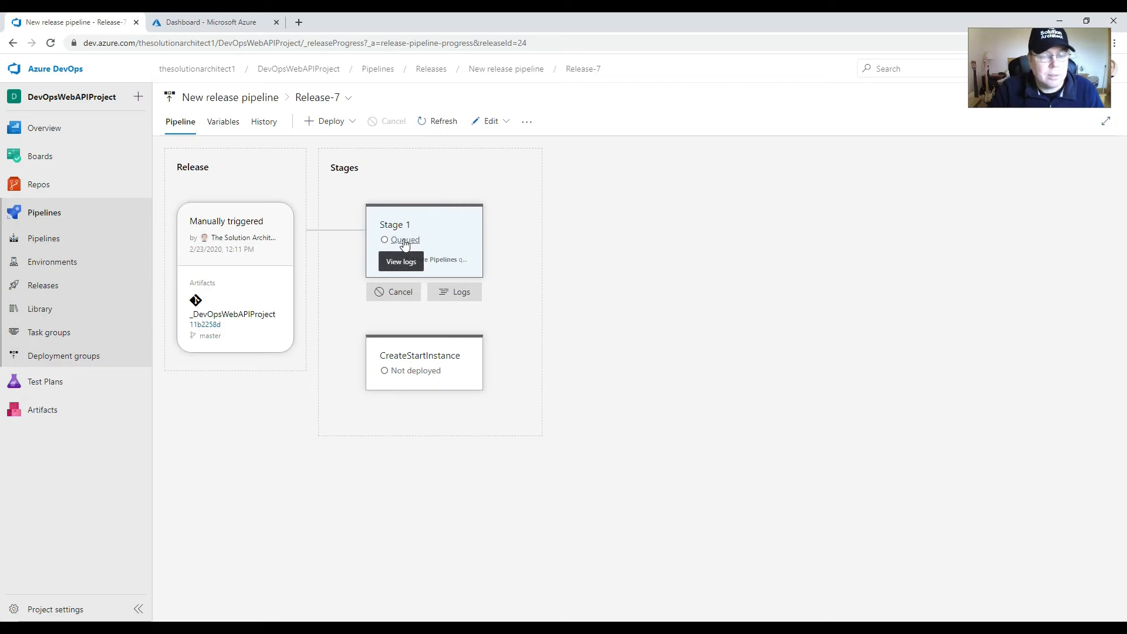
click(404, 241)
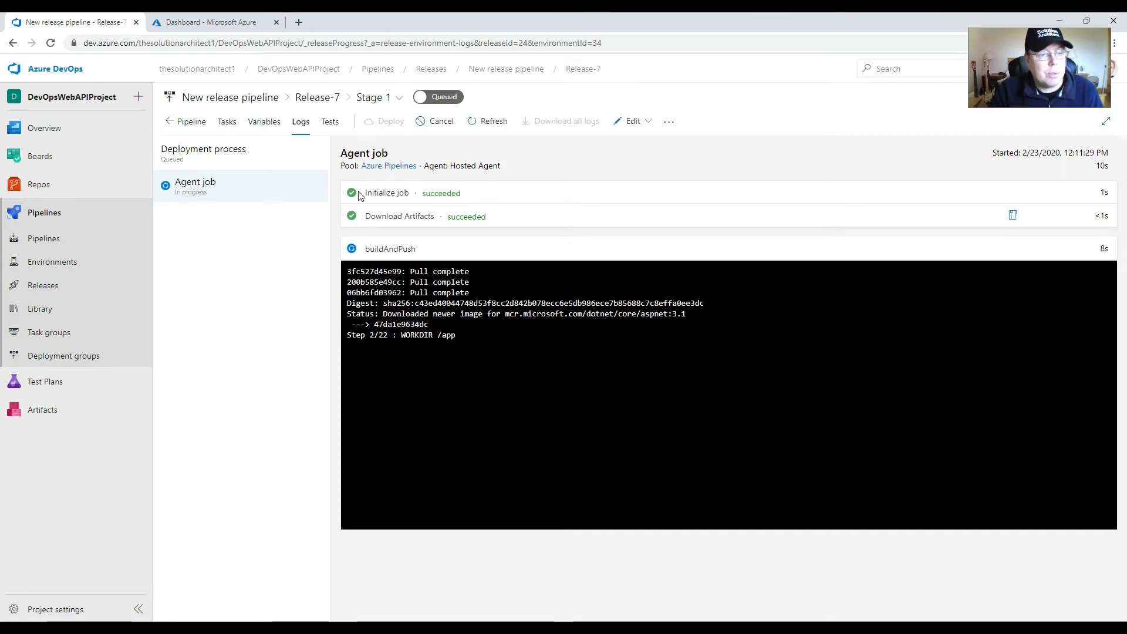
click(194, 125)
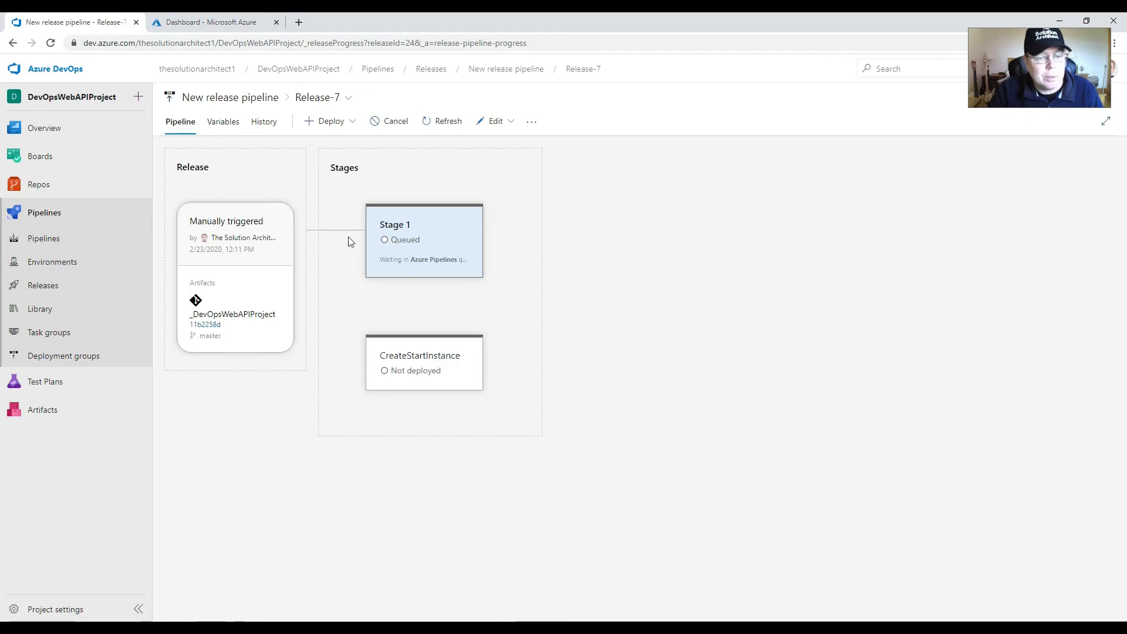
Step: Deploy the release to the CreateStartInstance stage and view that stage's agent job log
mouse_move(411, 384)
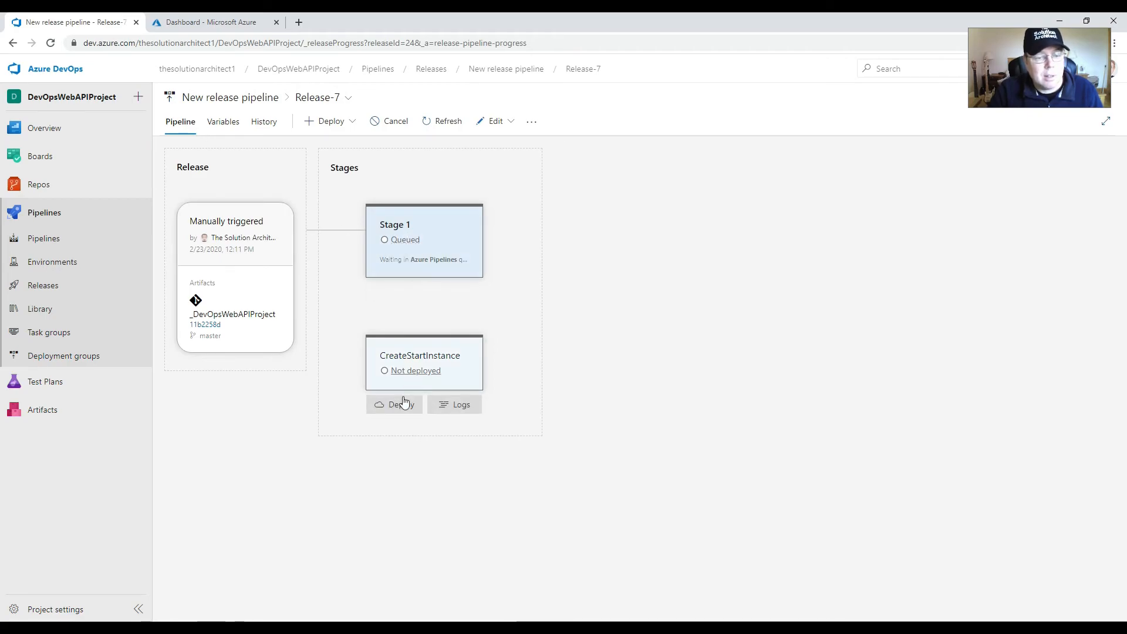
click(397, 409)
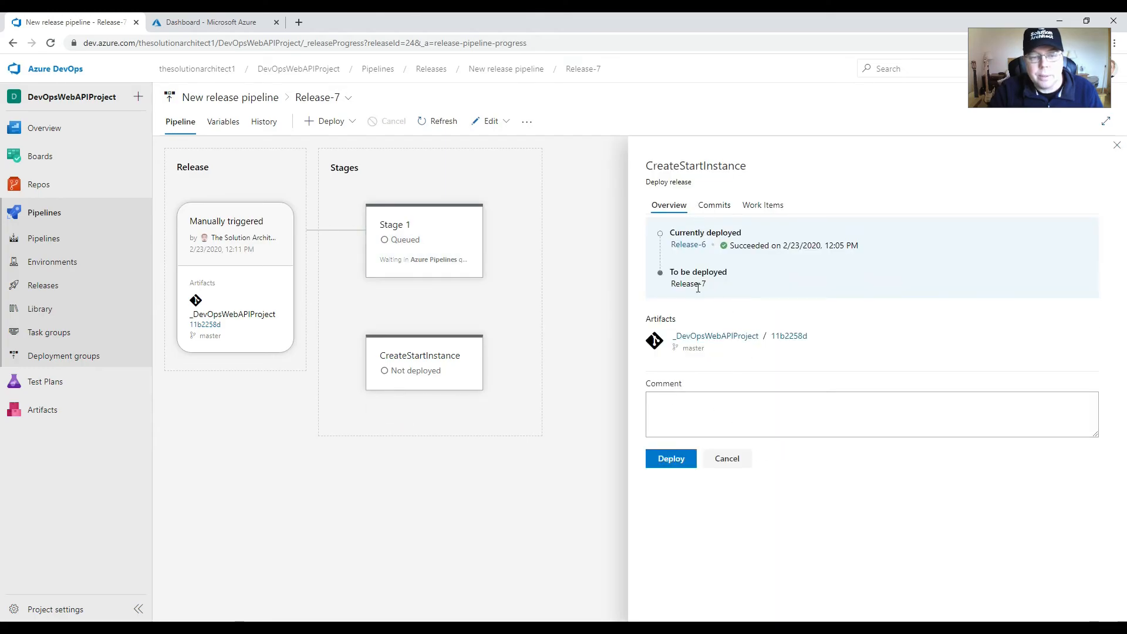
click(674, 458)
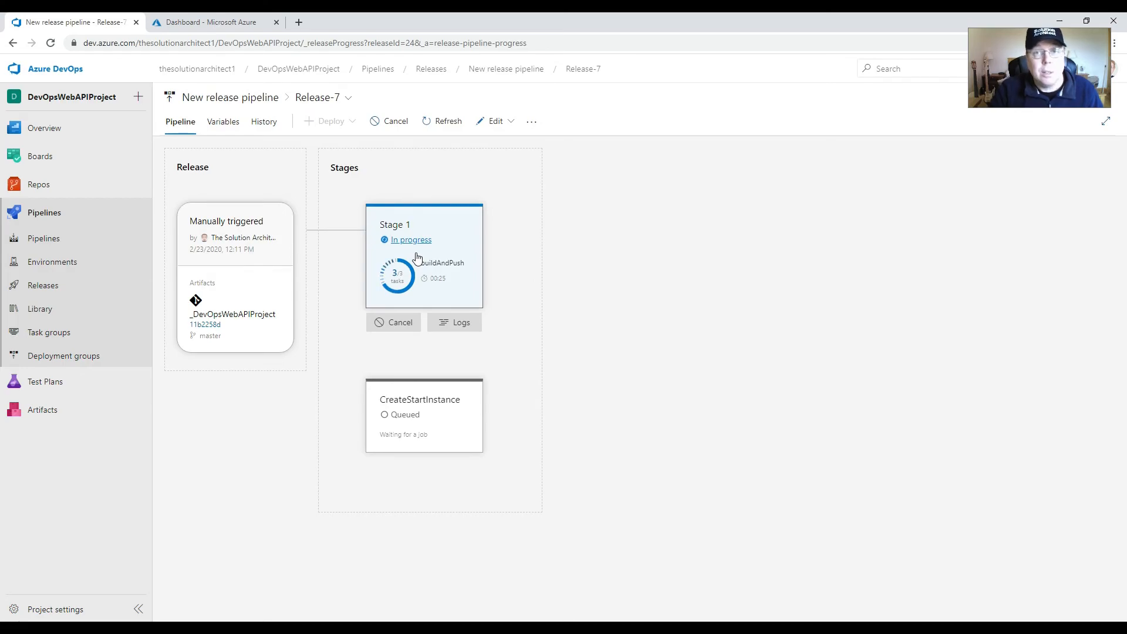
click(410, 418)
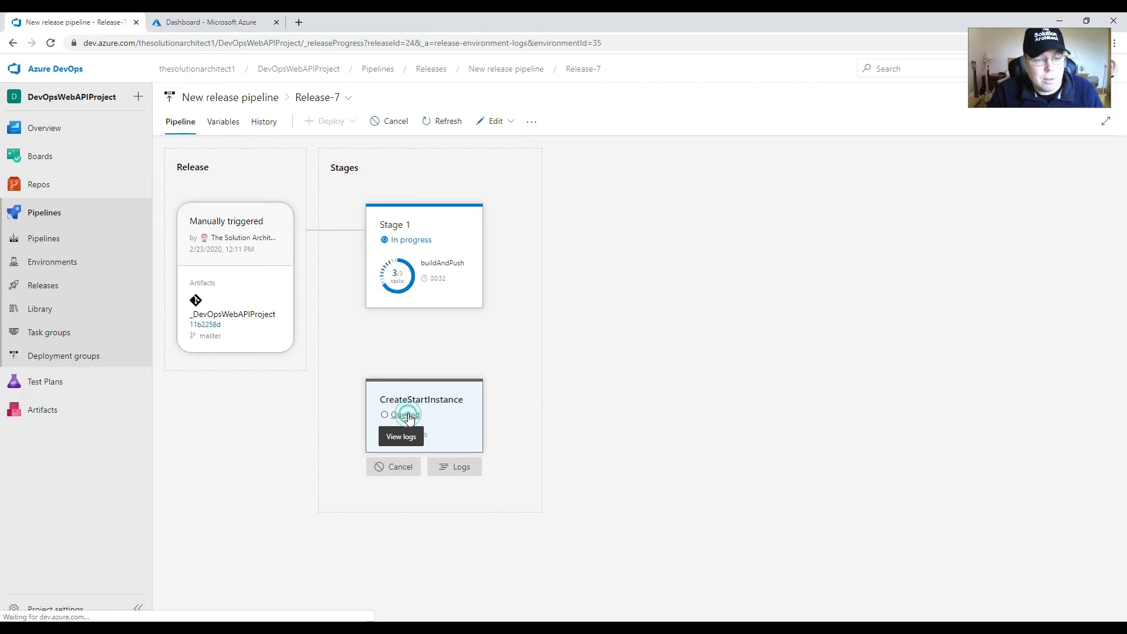
click(200, 194)
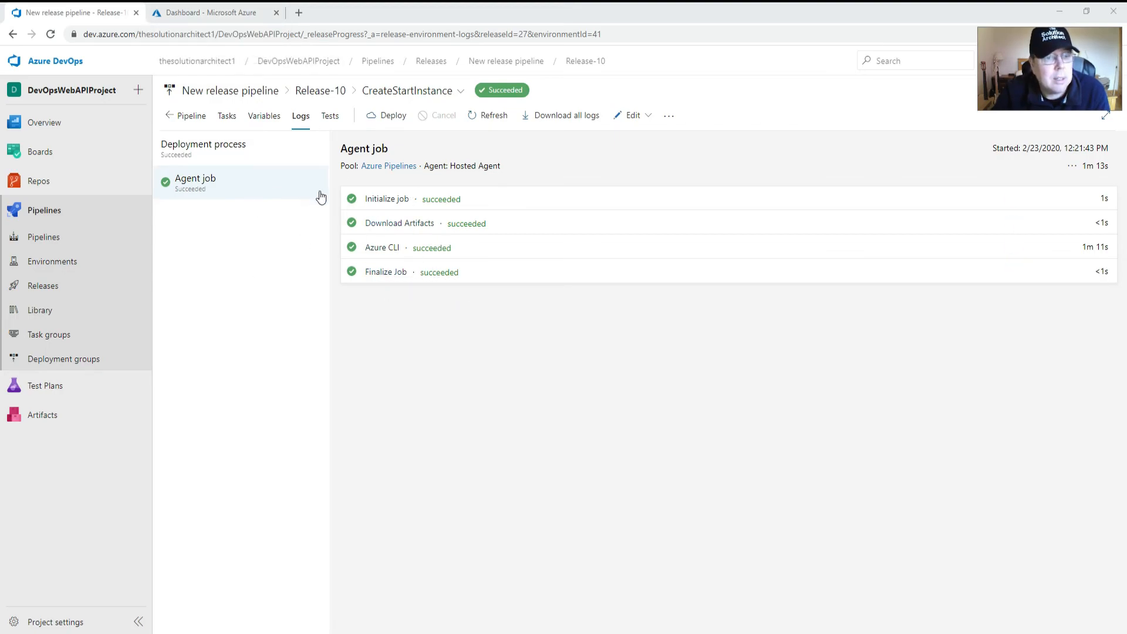
Step: Switch to the Azure portal and open the mylinuxcontainerapi container instance from the list of all resources
click(205, 13)
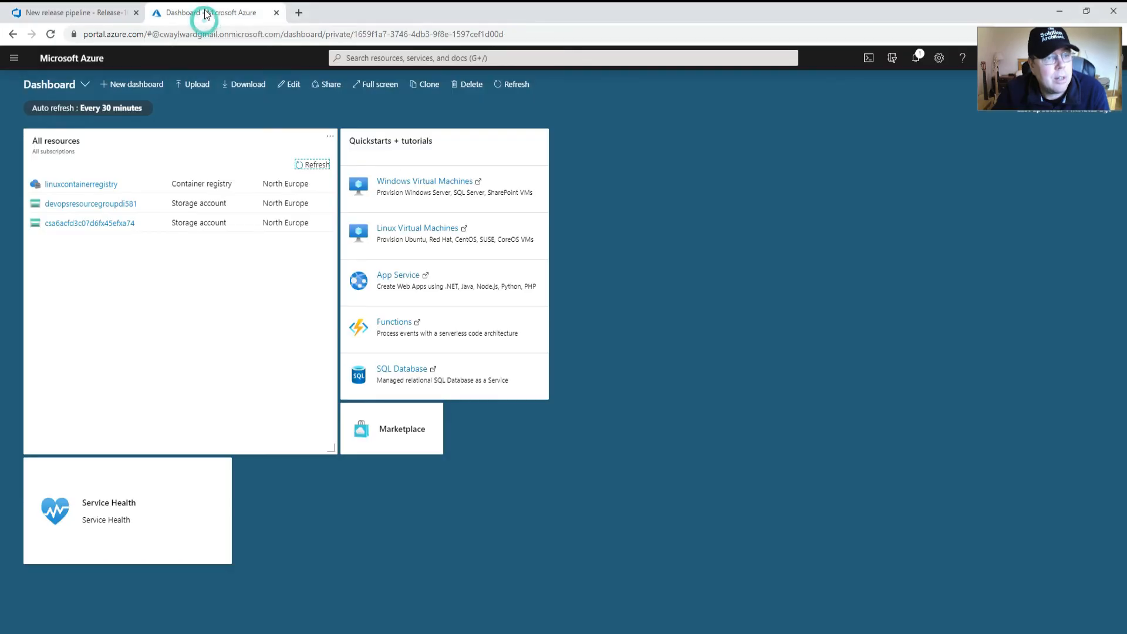
click(326, 175)
click(324, 173)
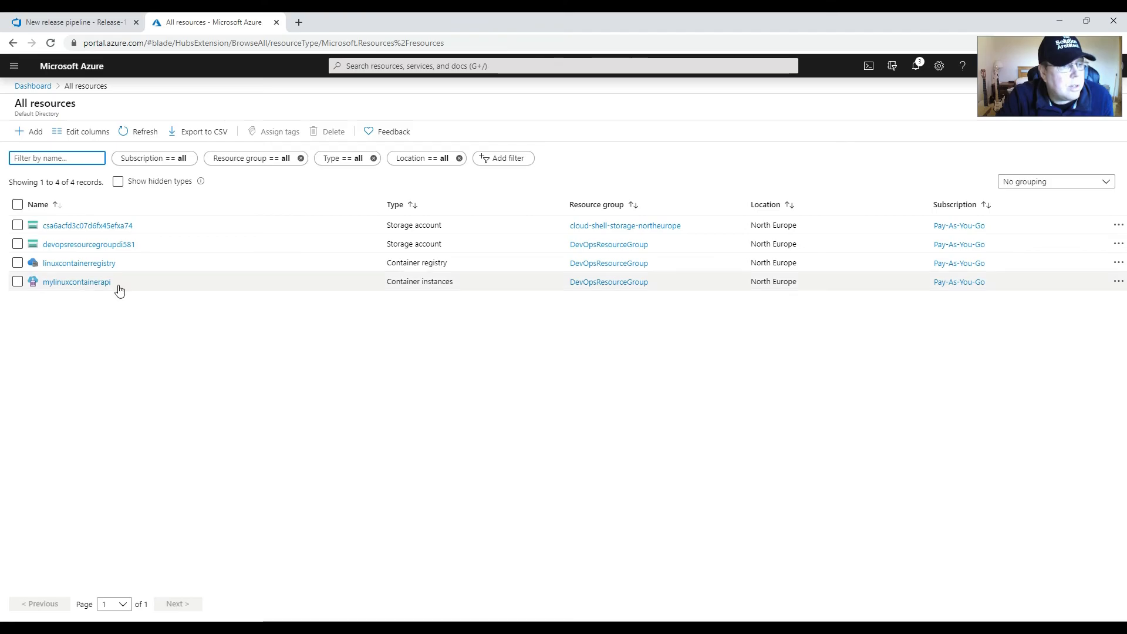
click(79, 283)
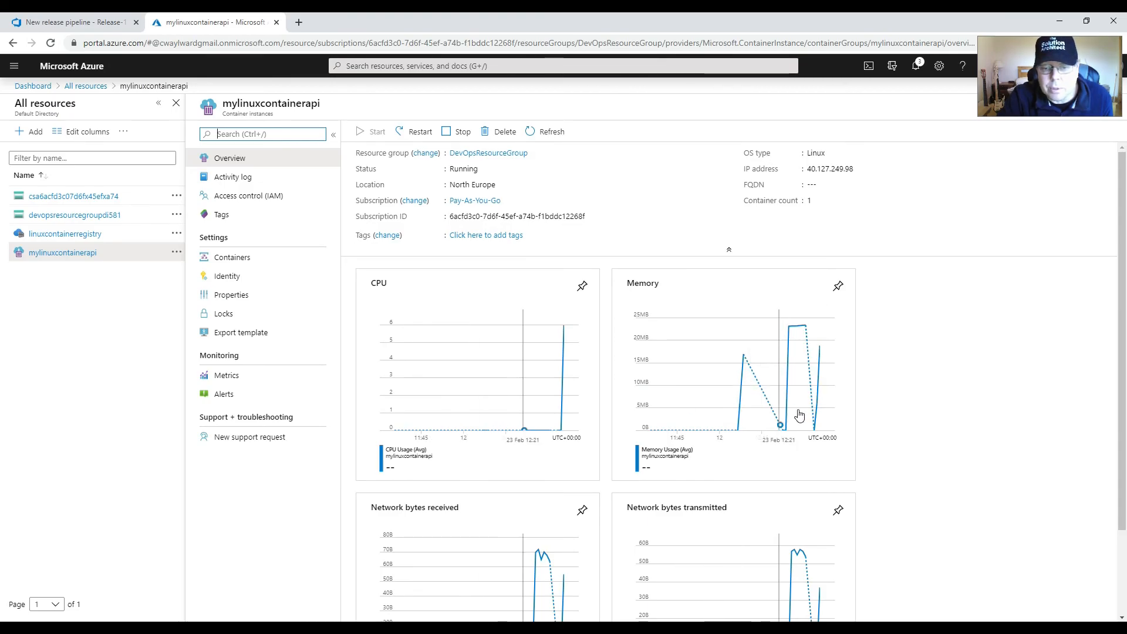
Step: Copy the container instance's IP address and load it in a new browser tab with :5000/weatherforecast appended
click(861, 168)
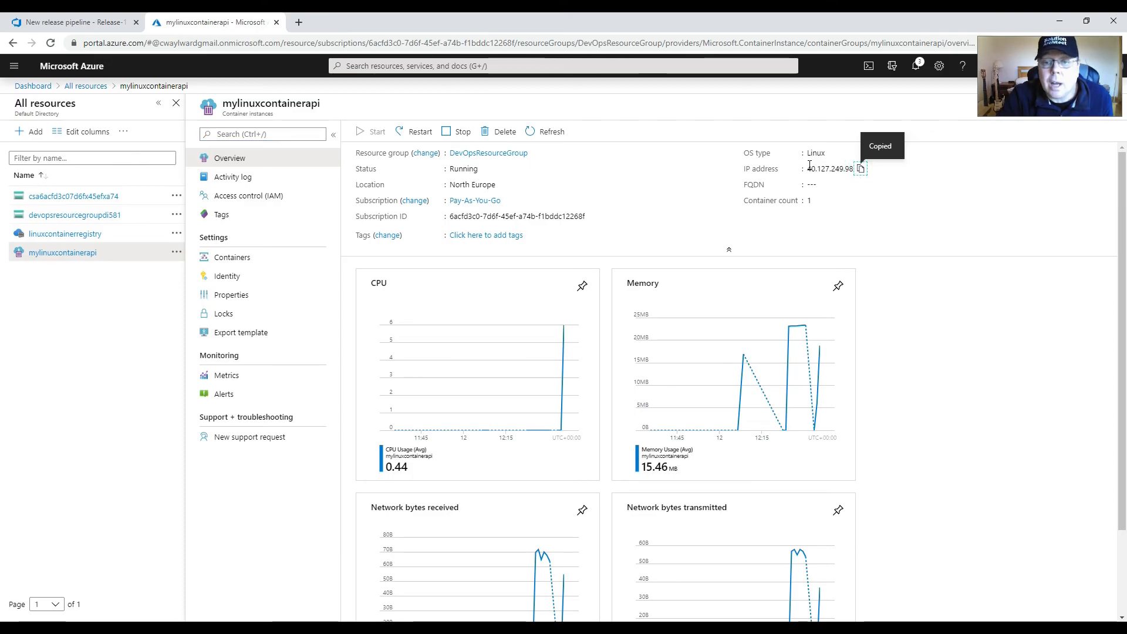
key(ctrl+t)
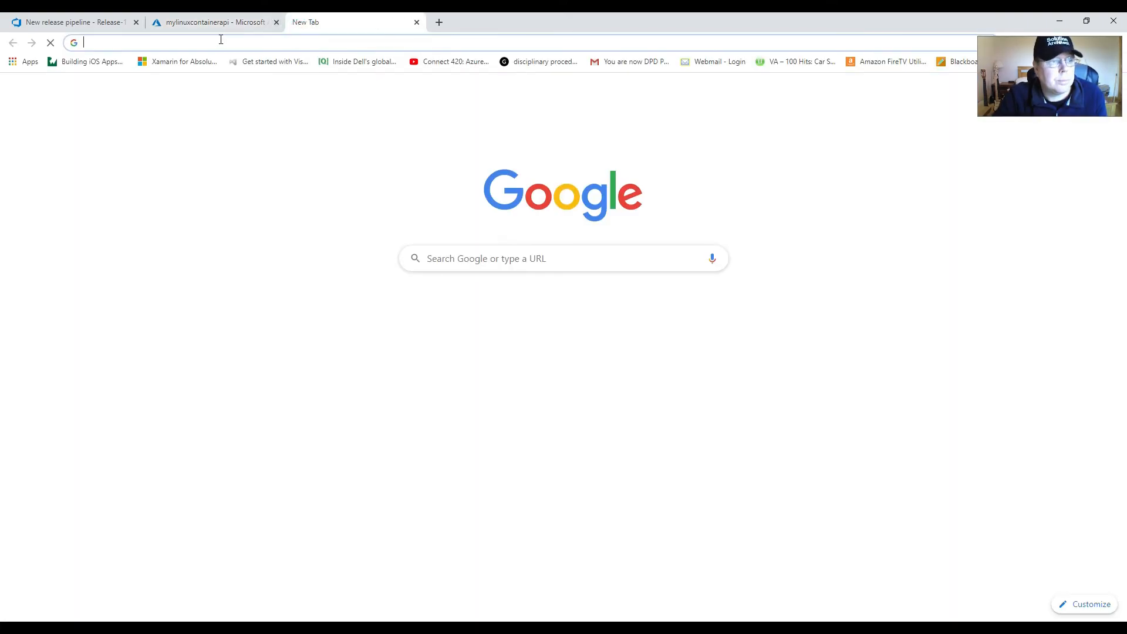
key(ctrl+v)
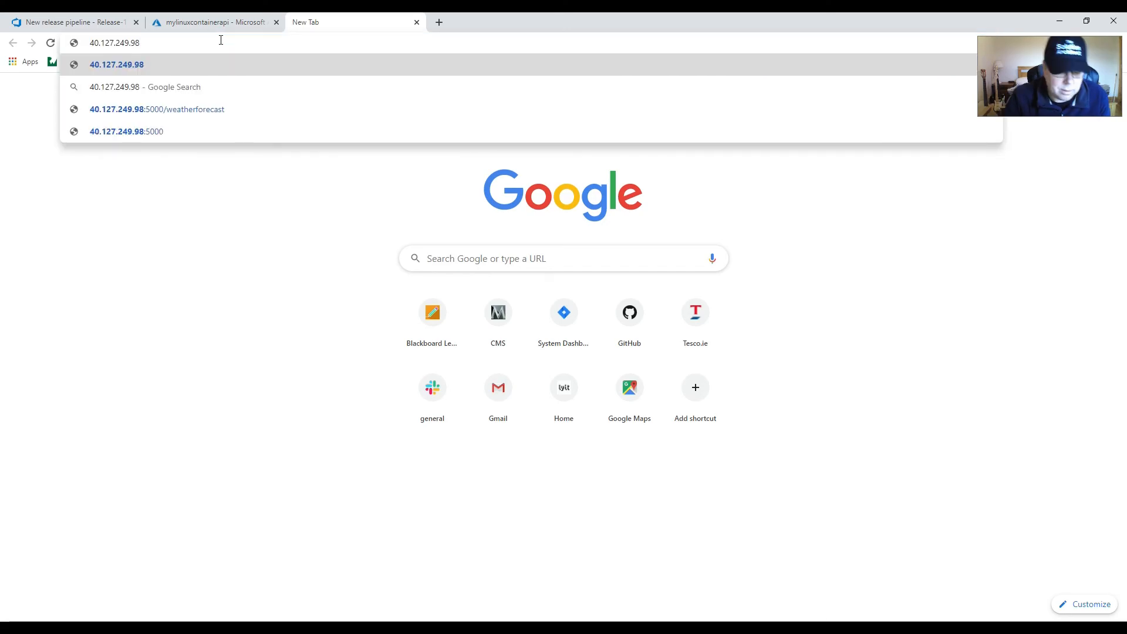
text(:5000)
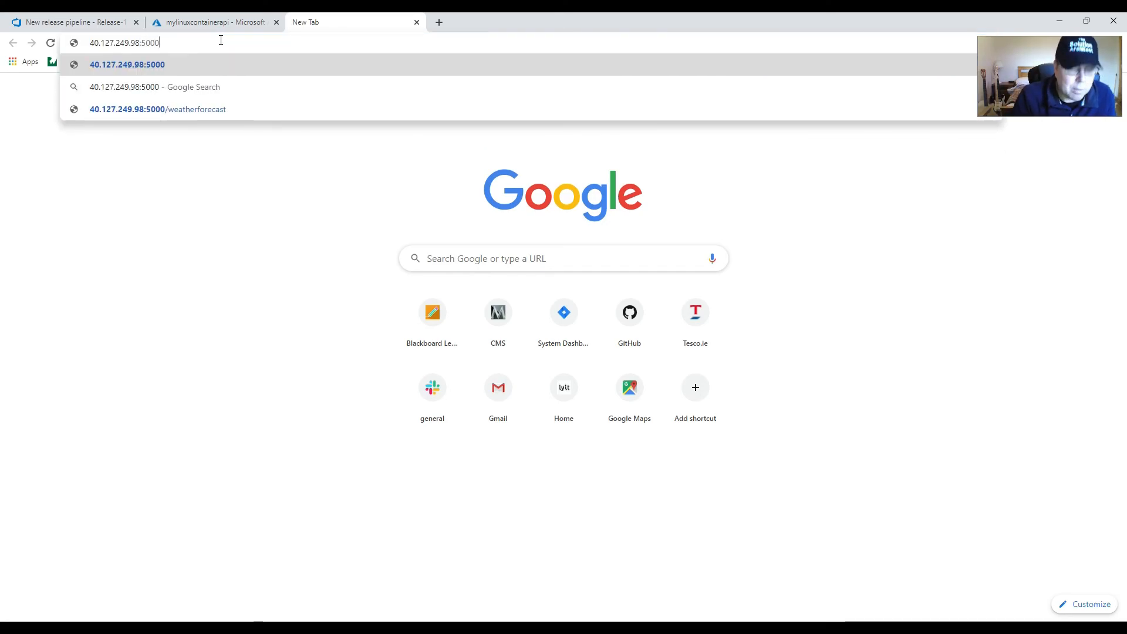
text(/weatherrfora)
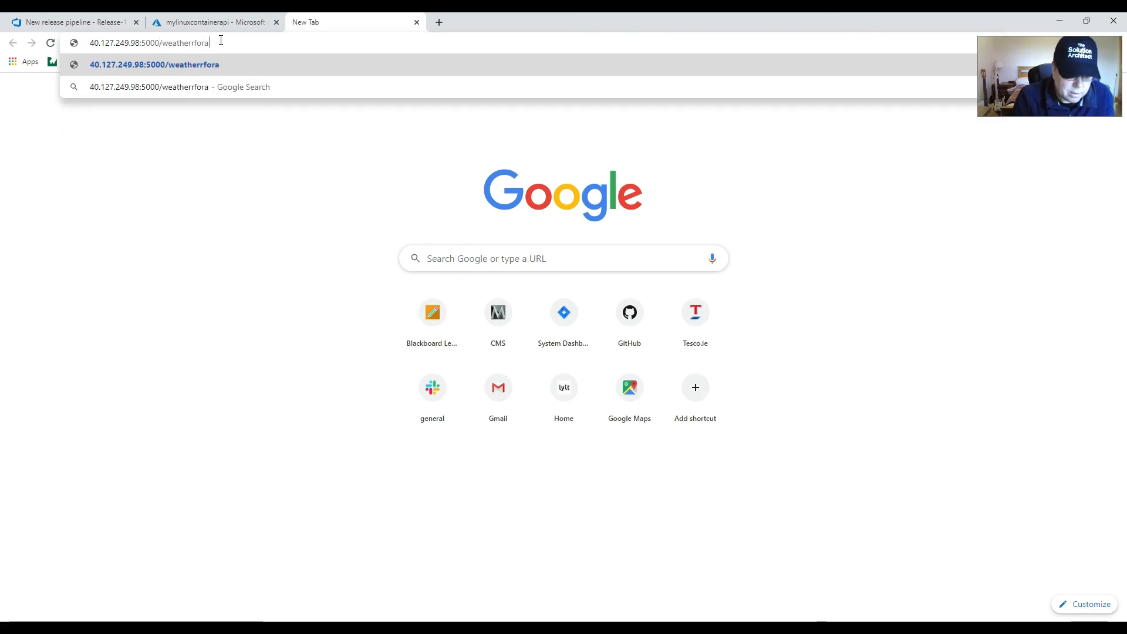
key(BackSpace)
key(BackSpace)
key(BackSpace)
key(BackSpace)
key(BackSpace)
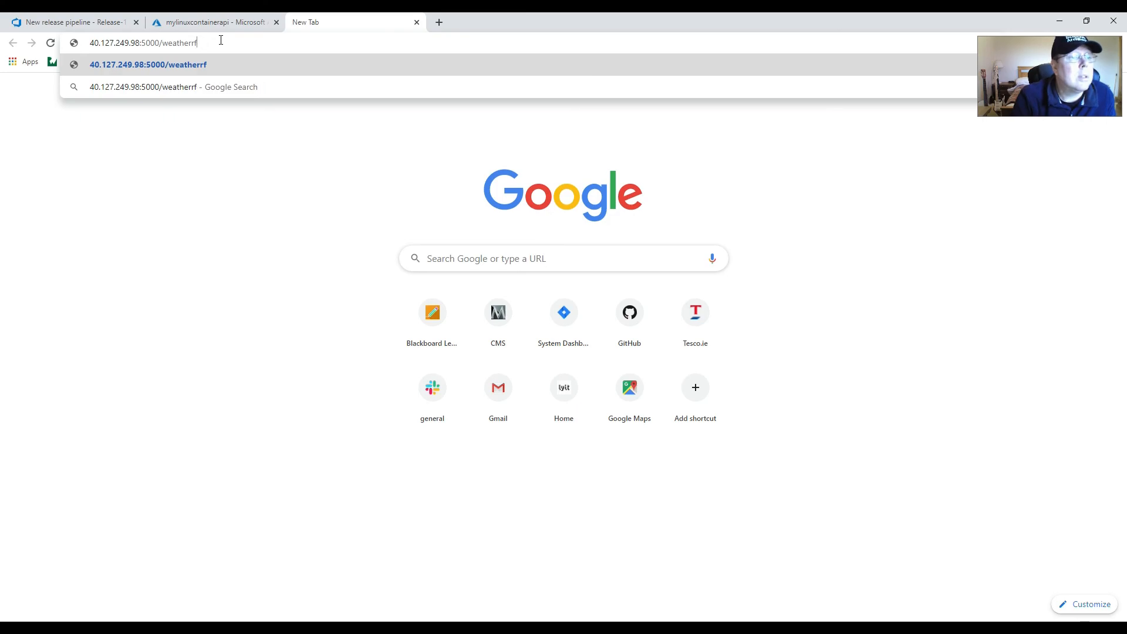
text(forecast)
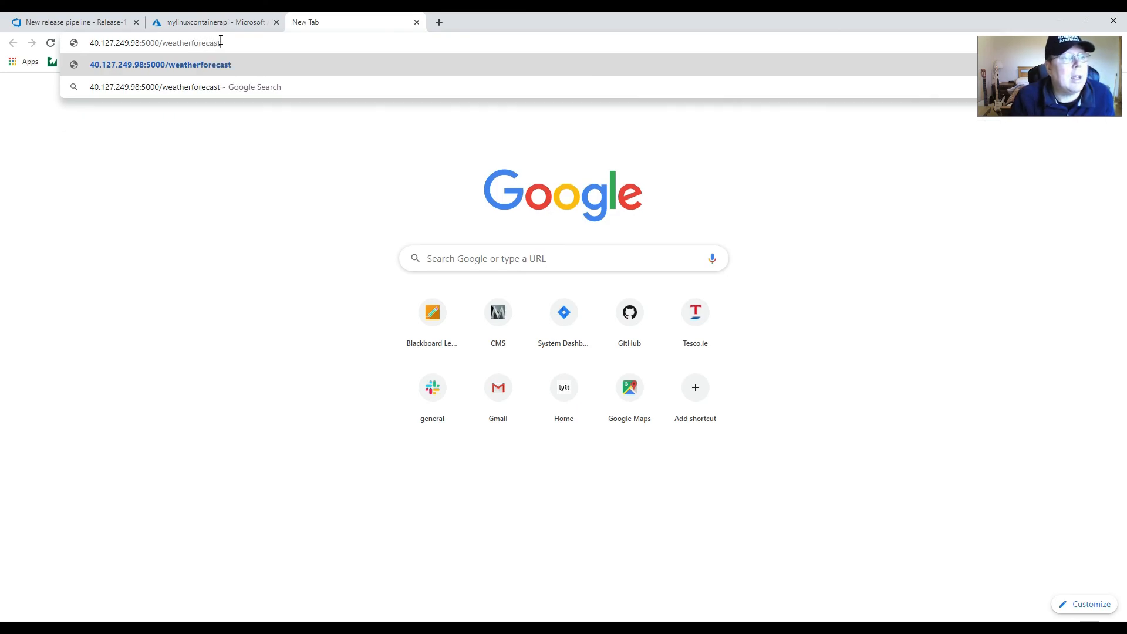
key(Return)
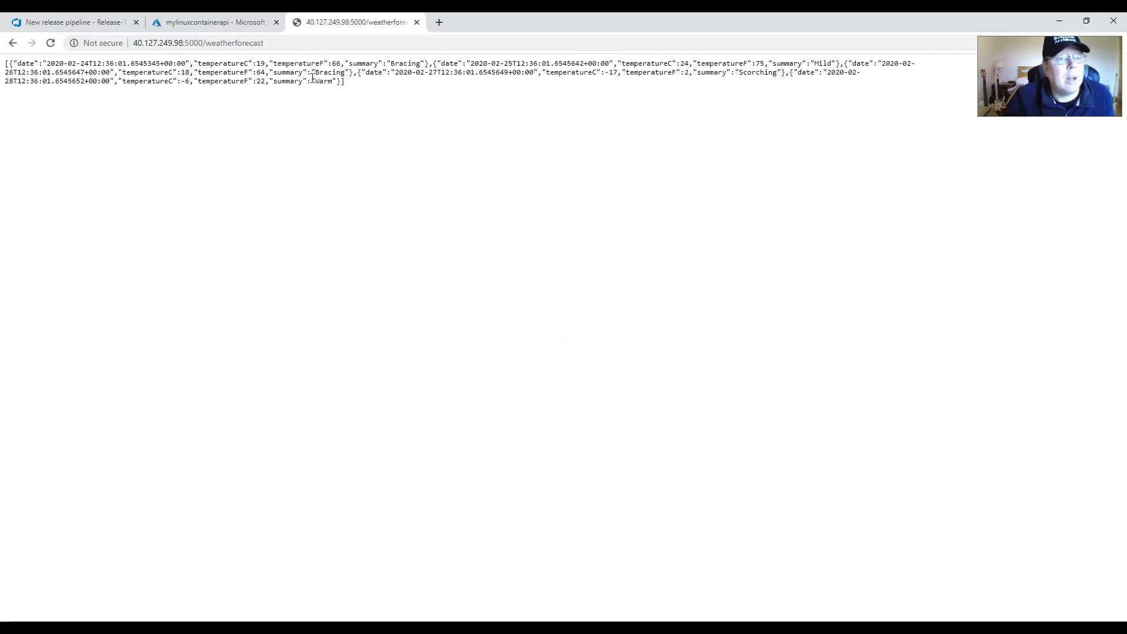
Step: Examine the weather forecast JSON returned by the containerised API
drag(358, 81, 1, 57)
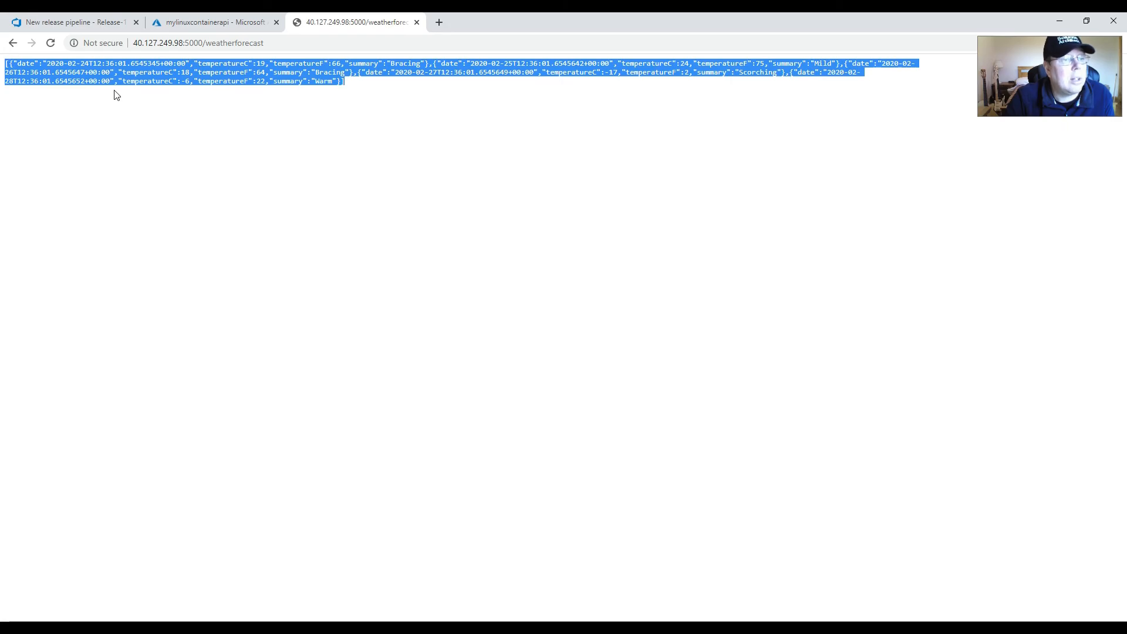
click(118, 94)
drag(353, 83, 1, 69)
click(264, 73)
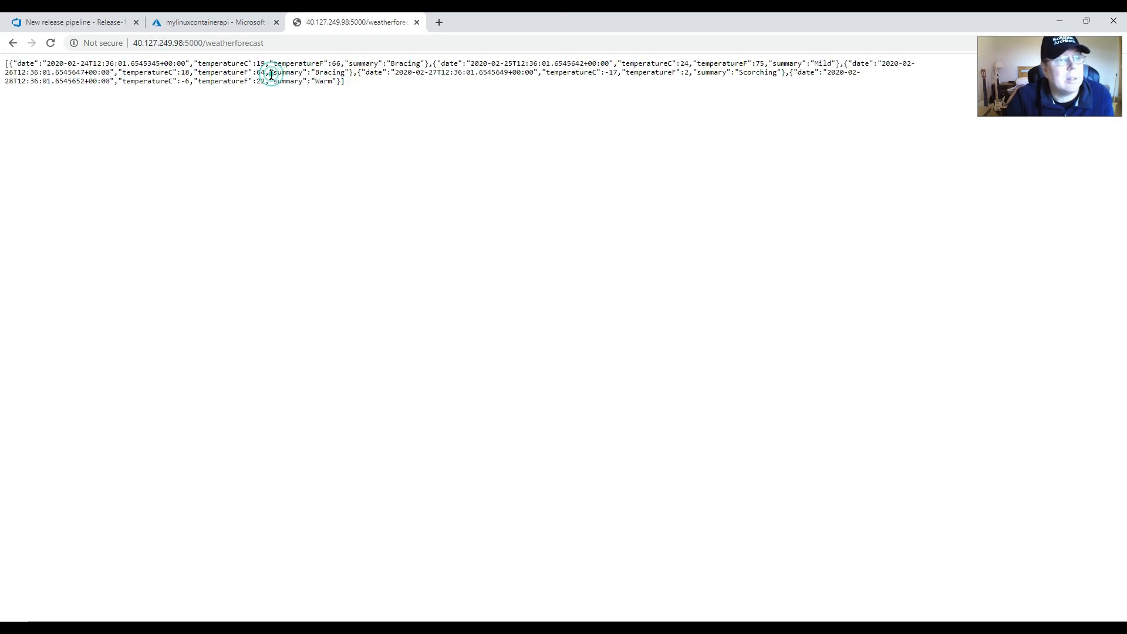